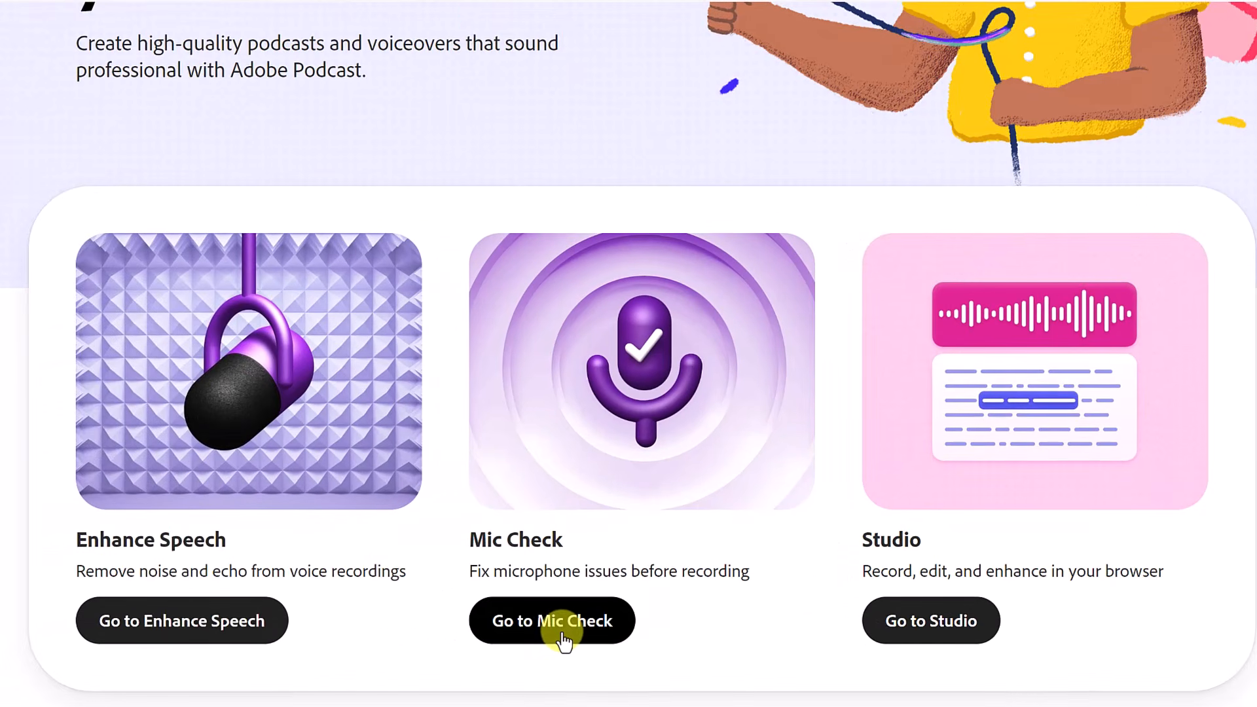
# - Open Mic Check, allow microphone access, record the test phrase, and review the distance, gain, noise and echo results
pyautogui.click(563, 638)
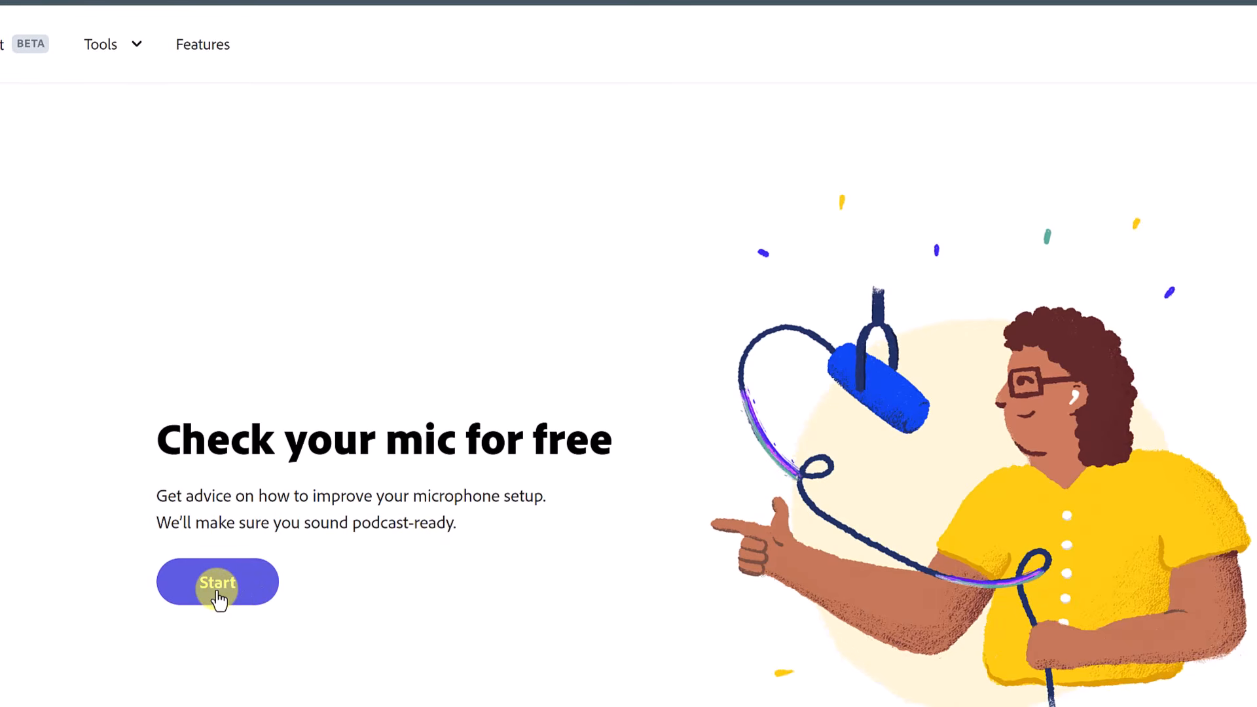
pyautogui.click(218, 593)
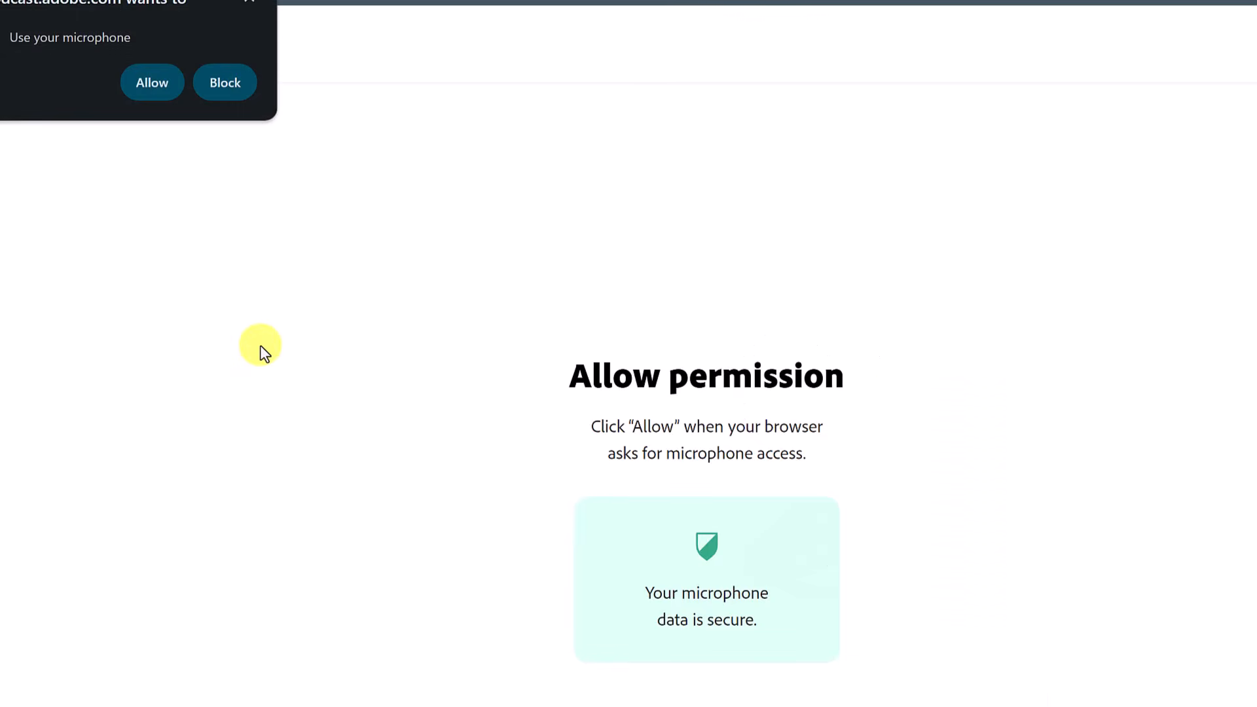
pyautogui.click(150, 85)
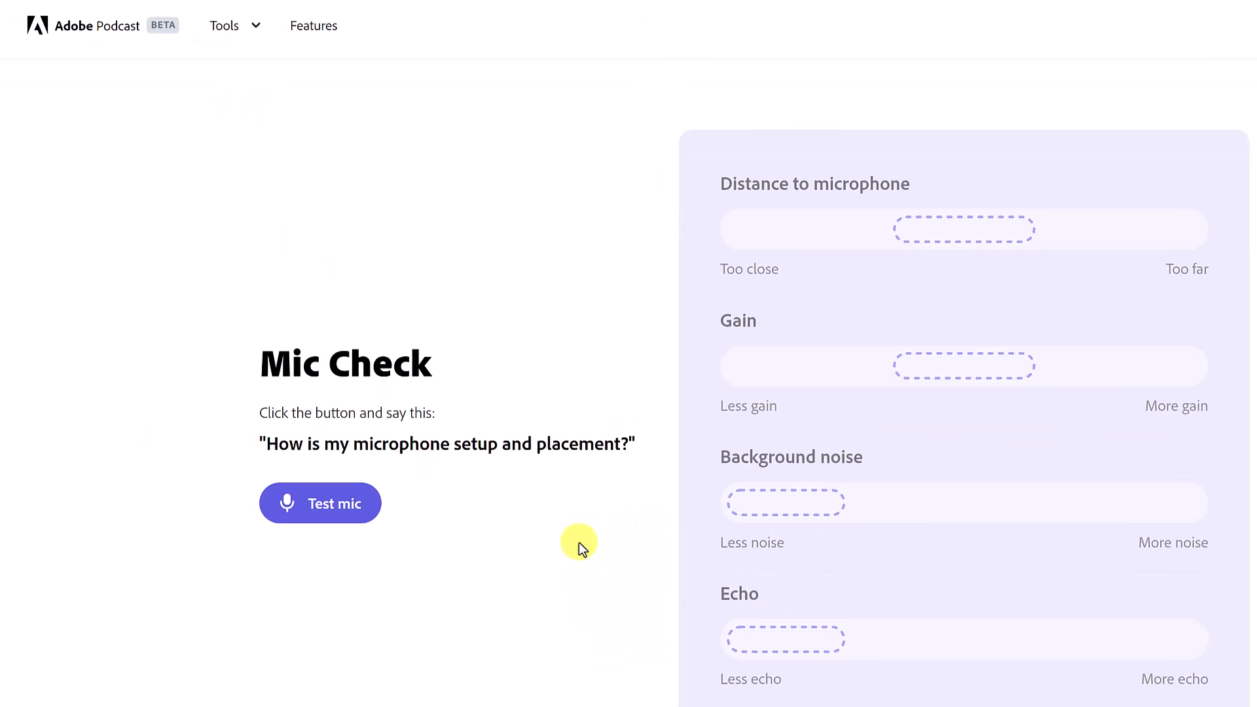
pyautogui.click(340, 507)
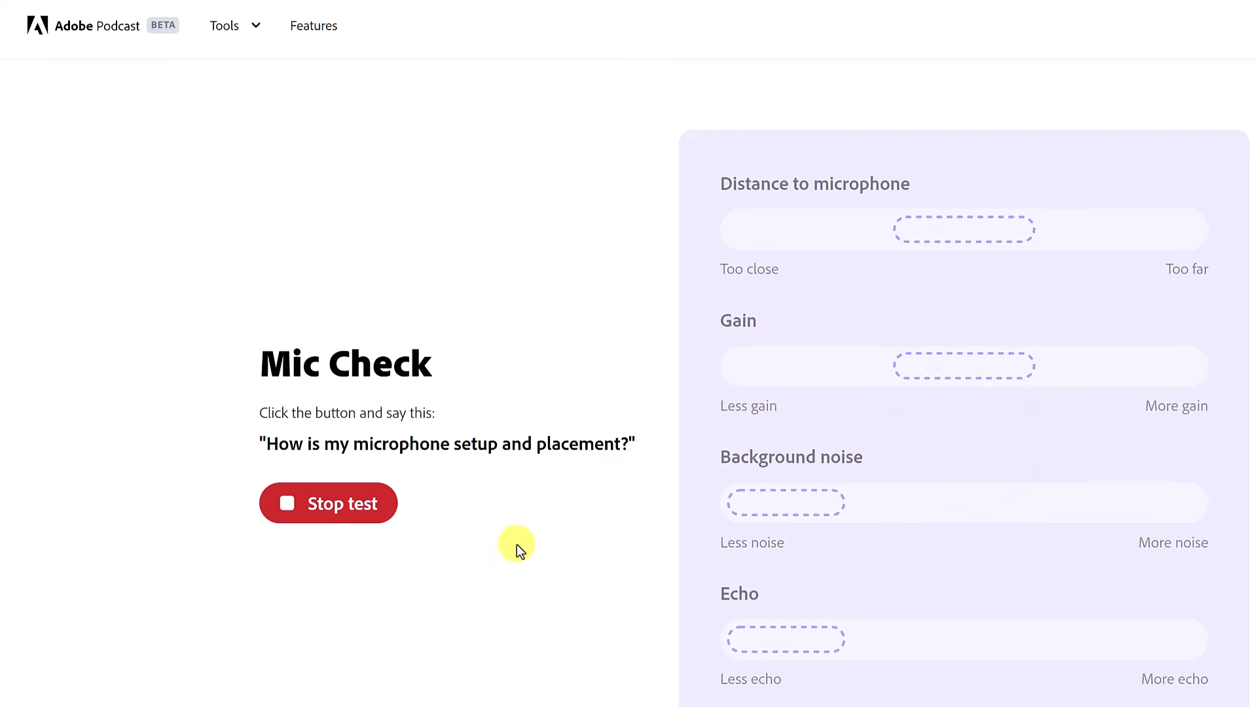
pyautogui.click(338, 513)
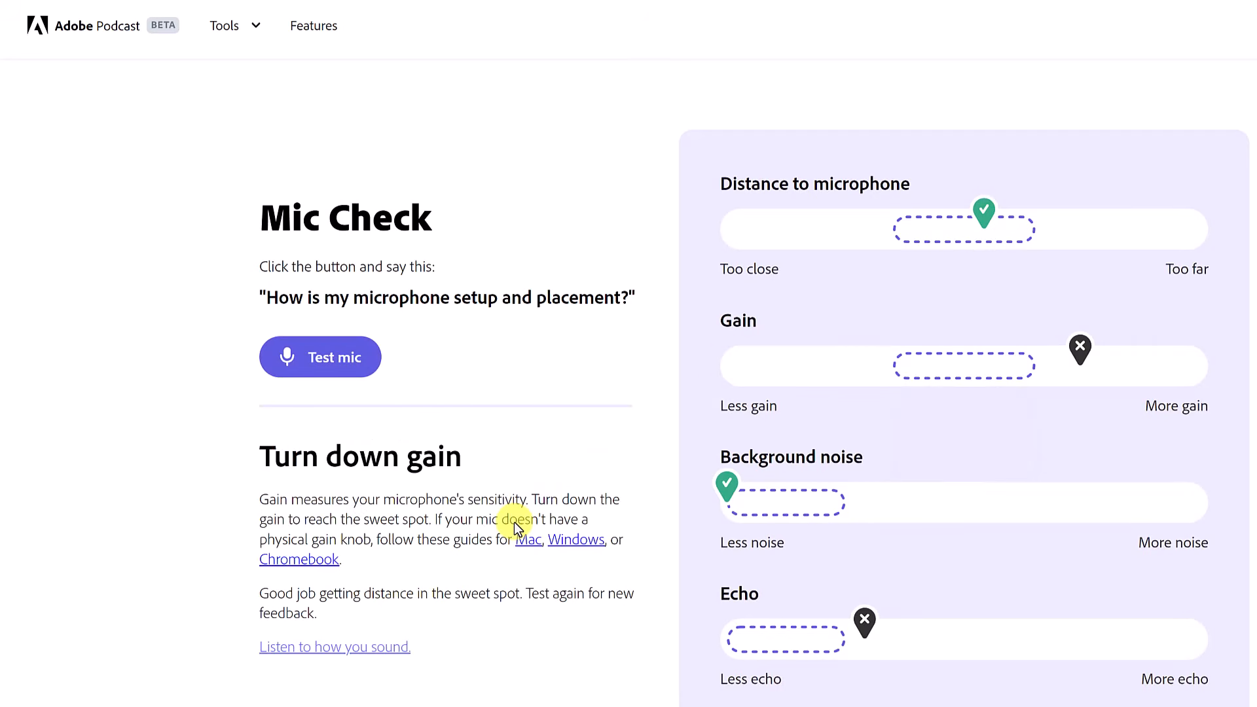
pyautogui.scroll(-1, 916, 386)
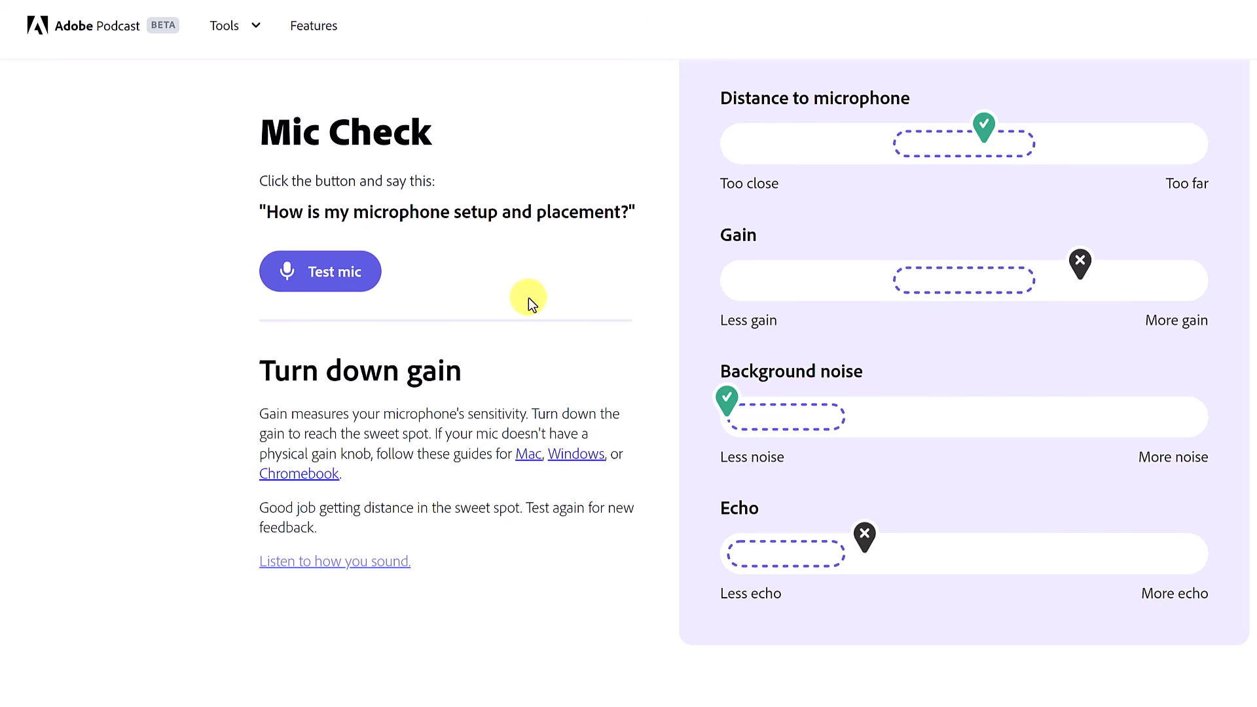
# - Switch to Studio and create a new project
pyautogui.click(254, 27)
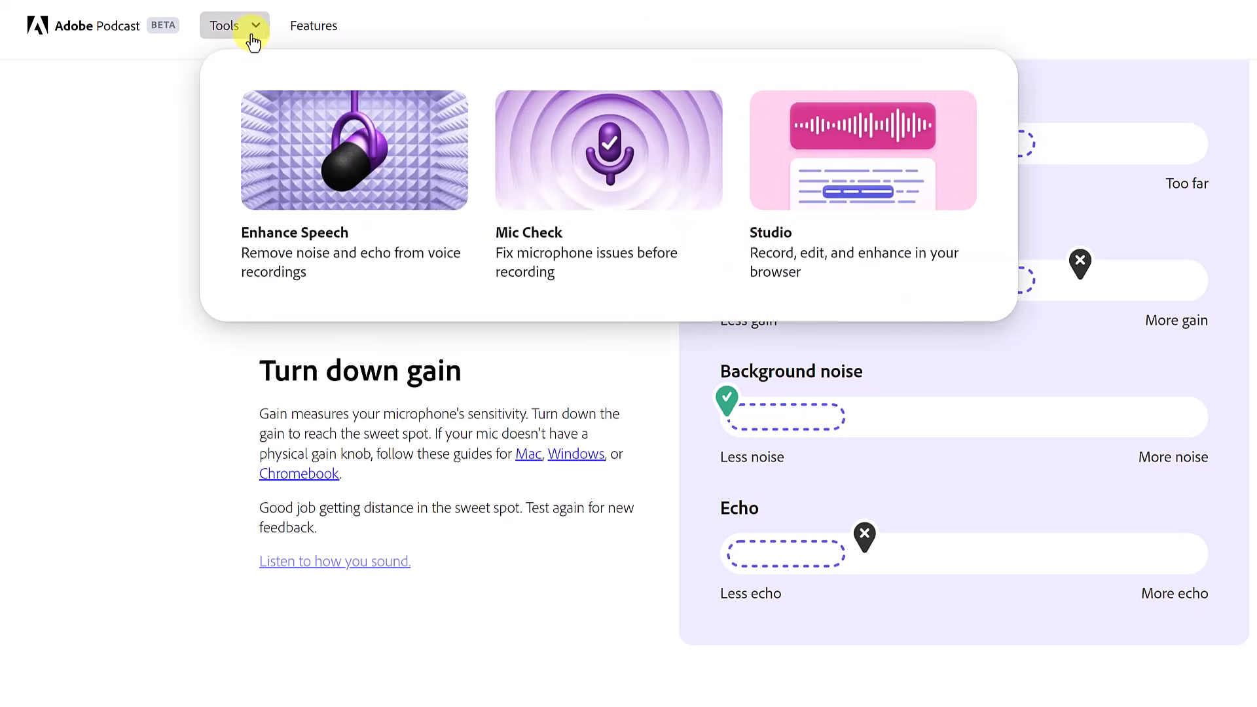
pyautogui.click(788, 195)
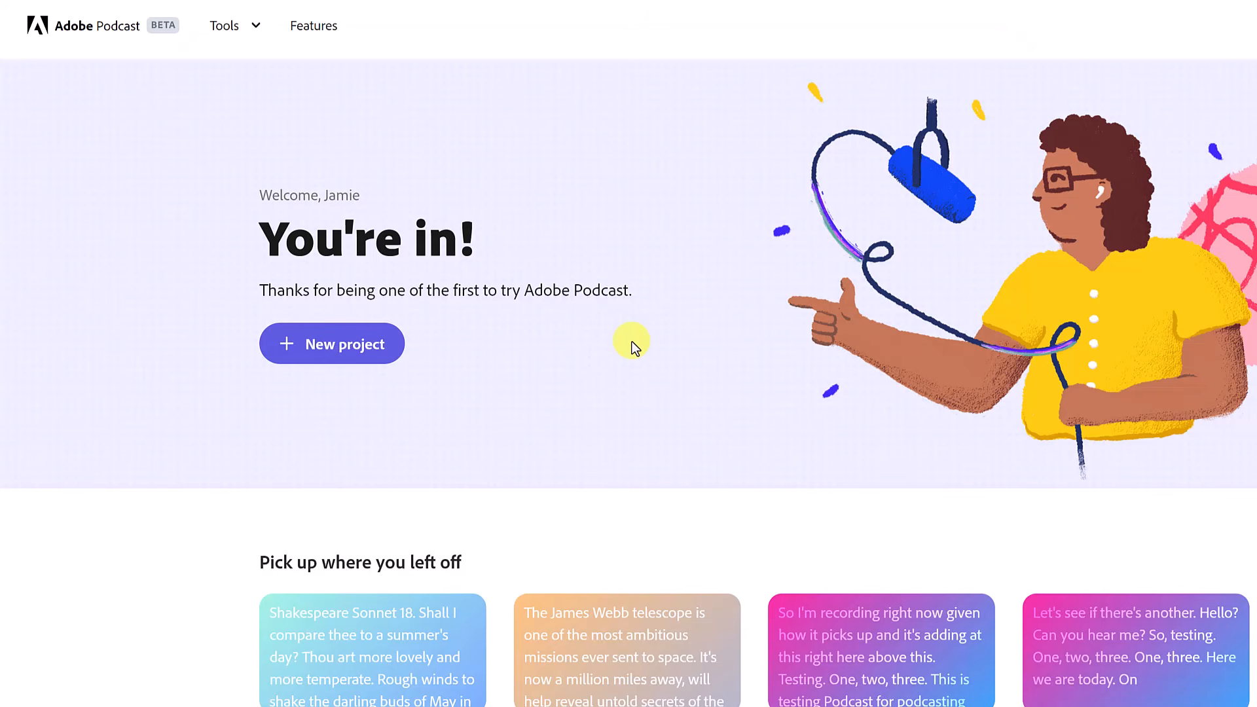
pyautogui.scroll(-6, 634, 347)
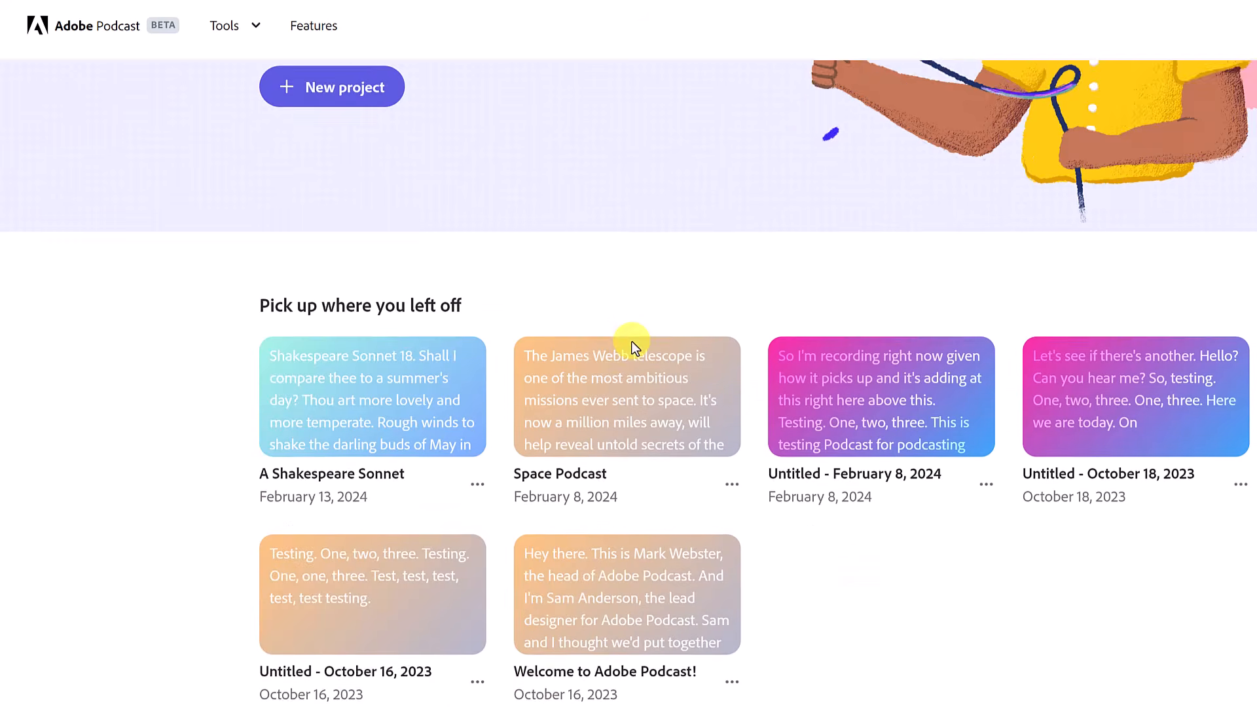
pyautogui.scroll(-1, 750, 441)
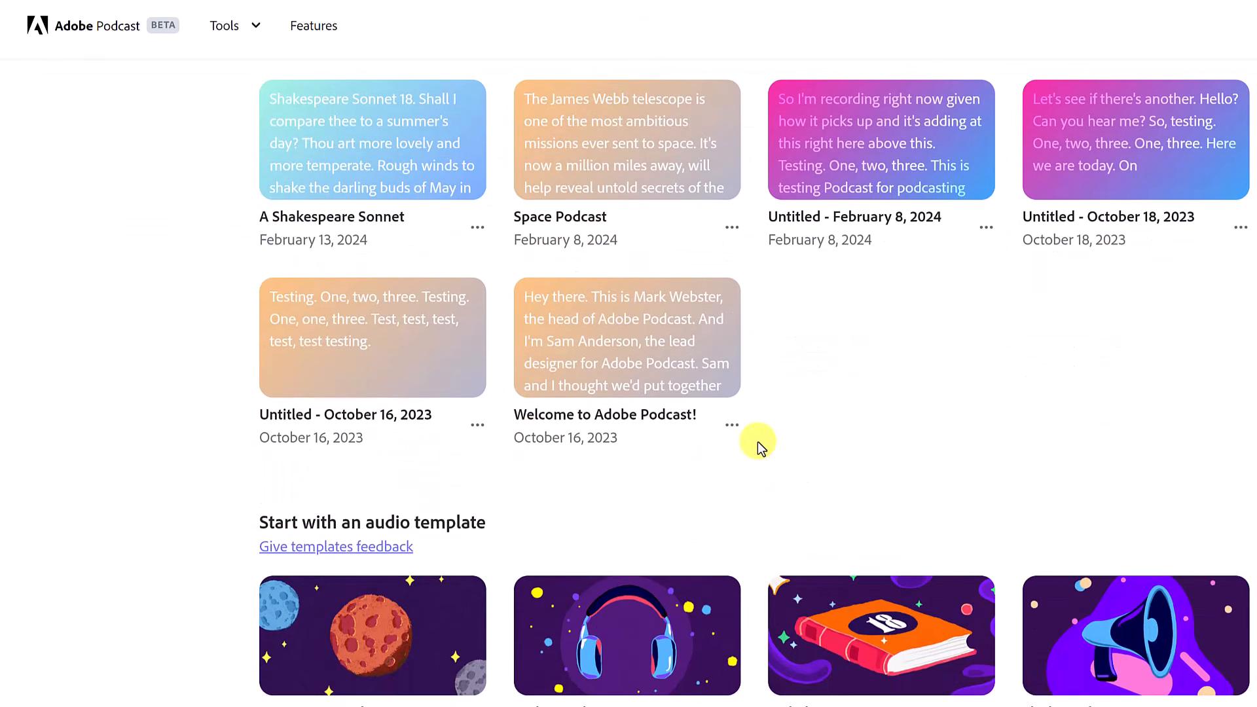
pyautogui.scroll(-7, 781, 444)
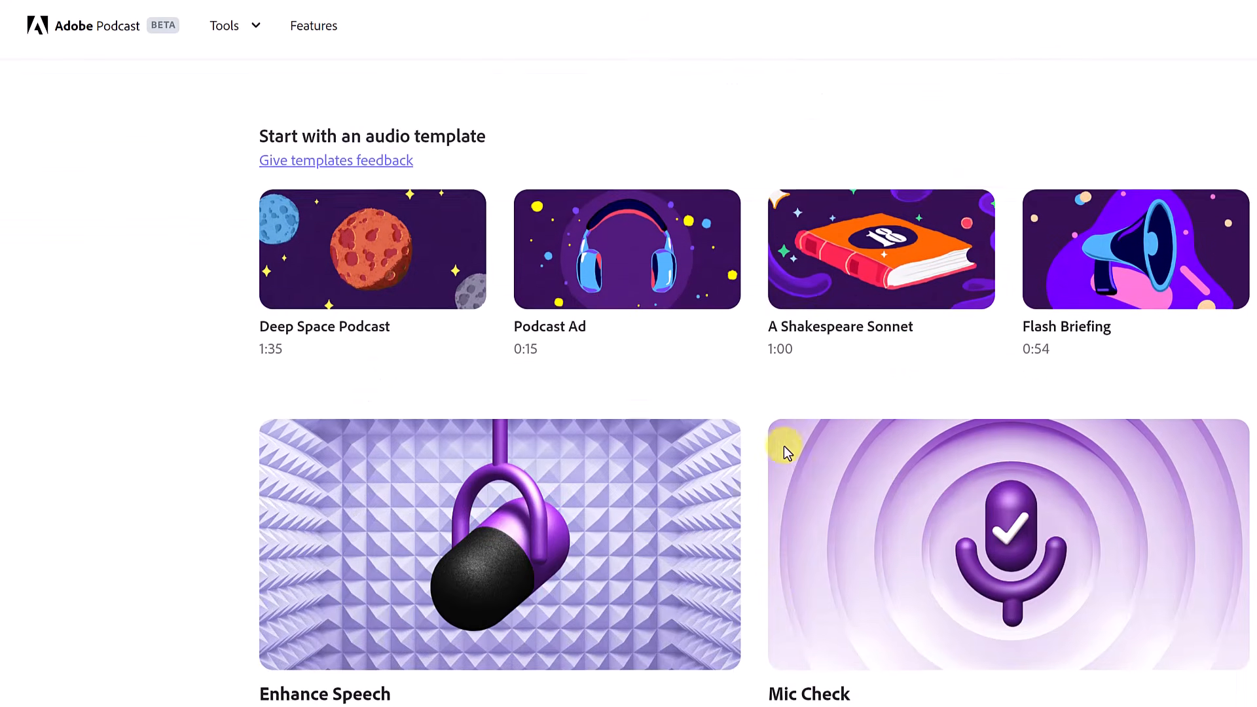
pyautogui.scroll(14, 763, 458)
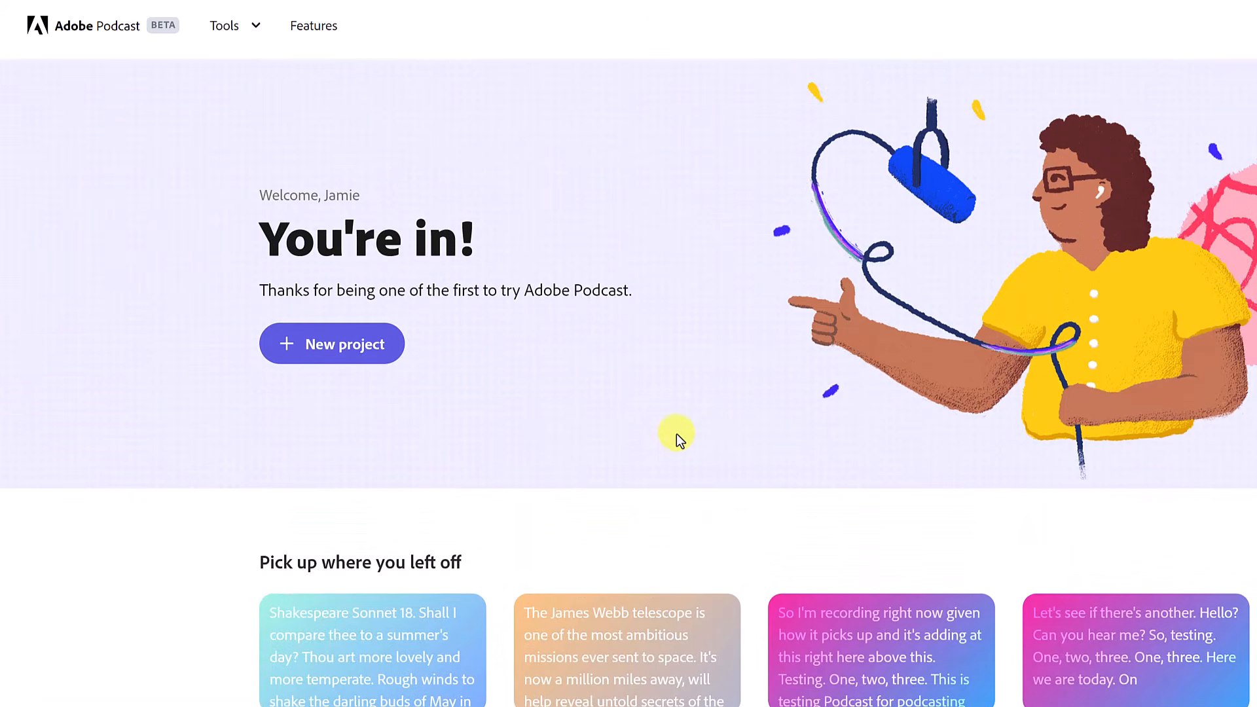
pyautogui.scroll(-5, 677, 434)
pyautogui.scroll(4, 714, 481)
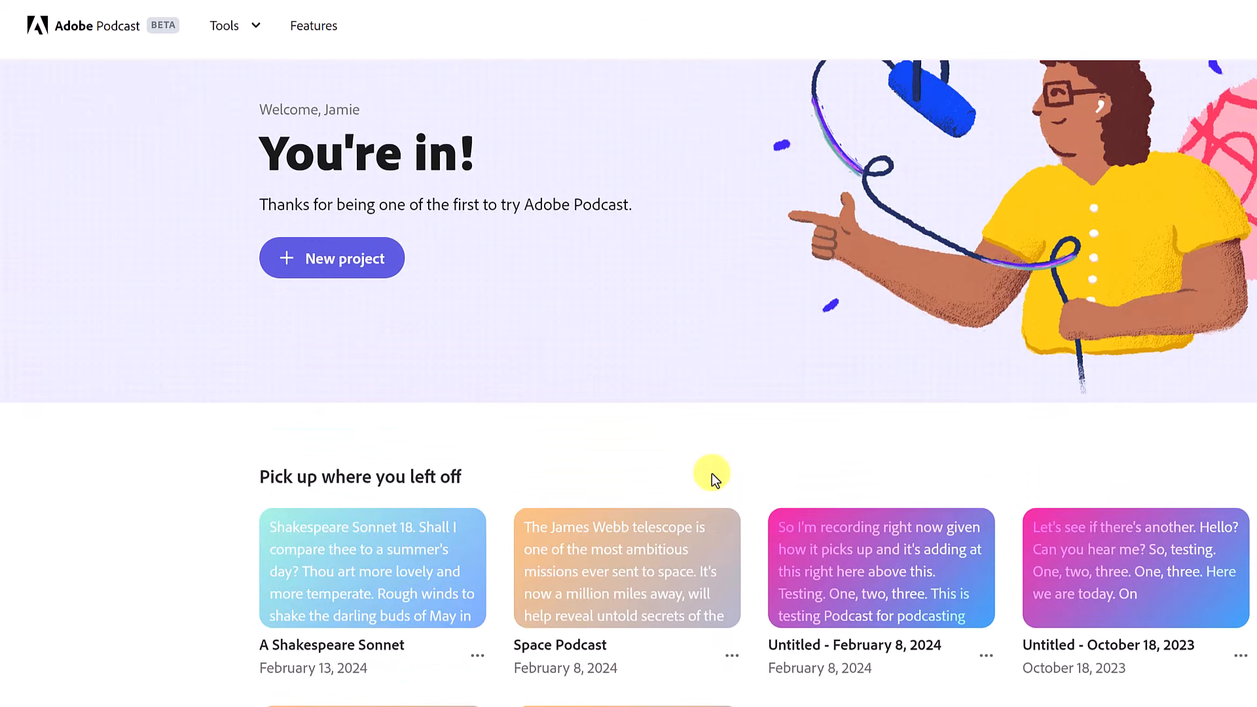
pyautogui.click(339, 269)
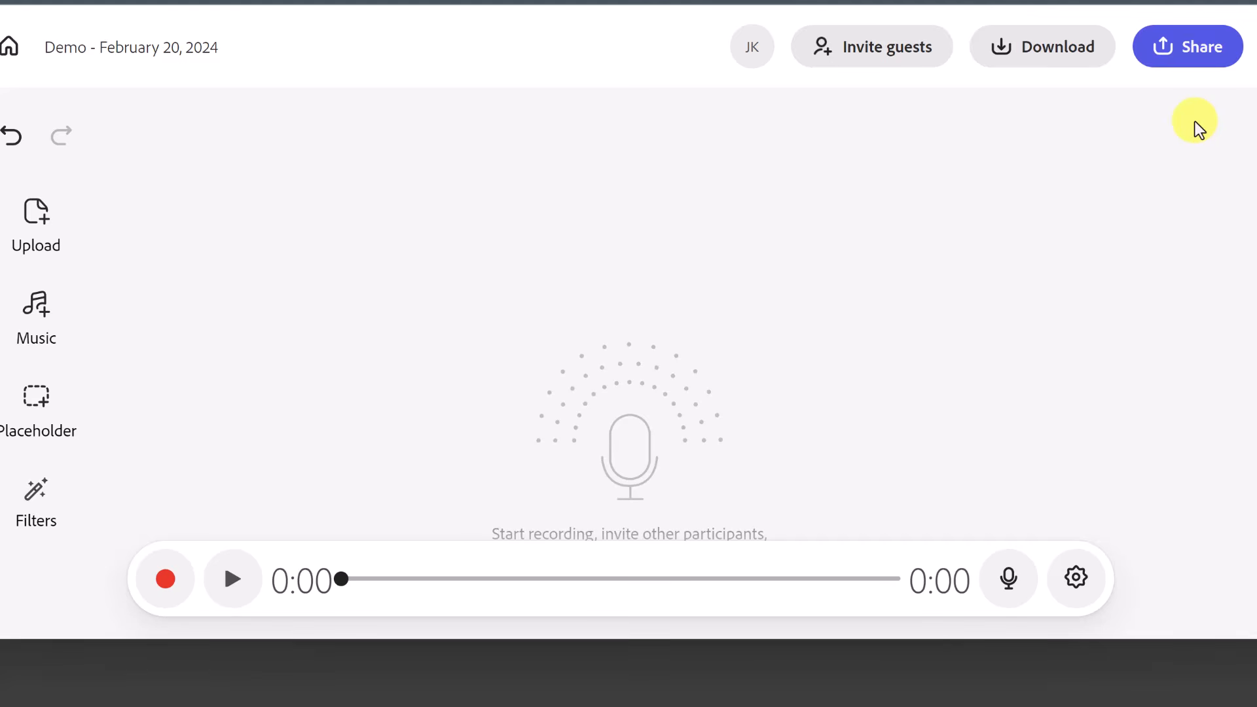
# - View the project's template sharing options and open the file upload without adding a file
pyautogui.click(1192, 60)
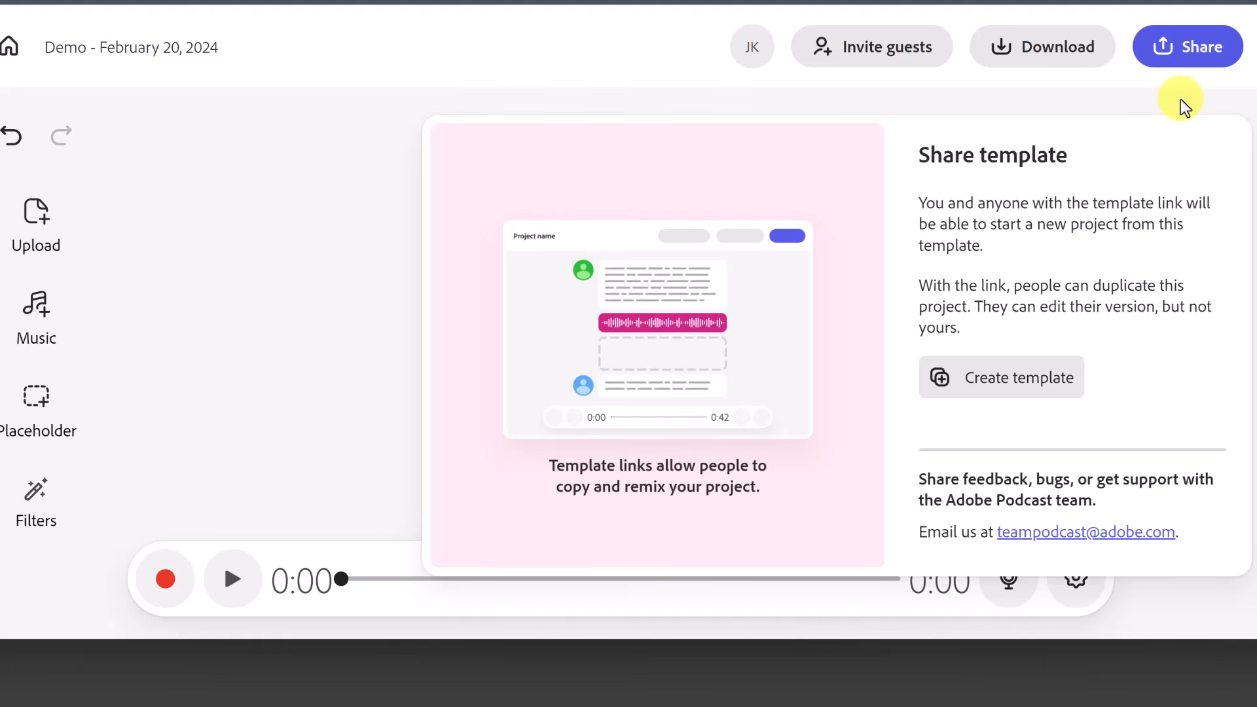
pyautogui.click(1145, 102)
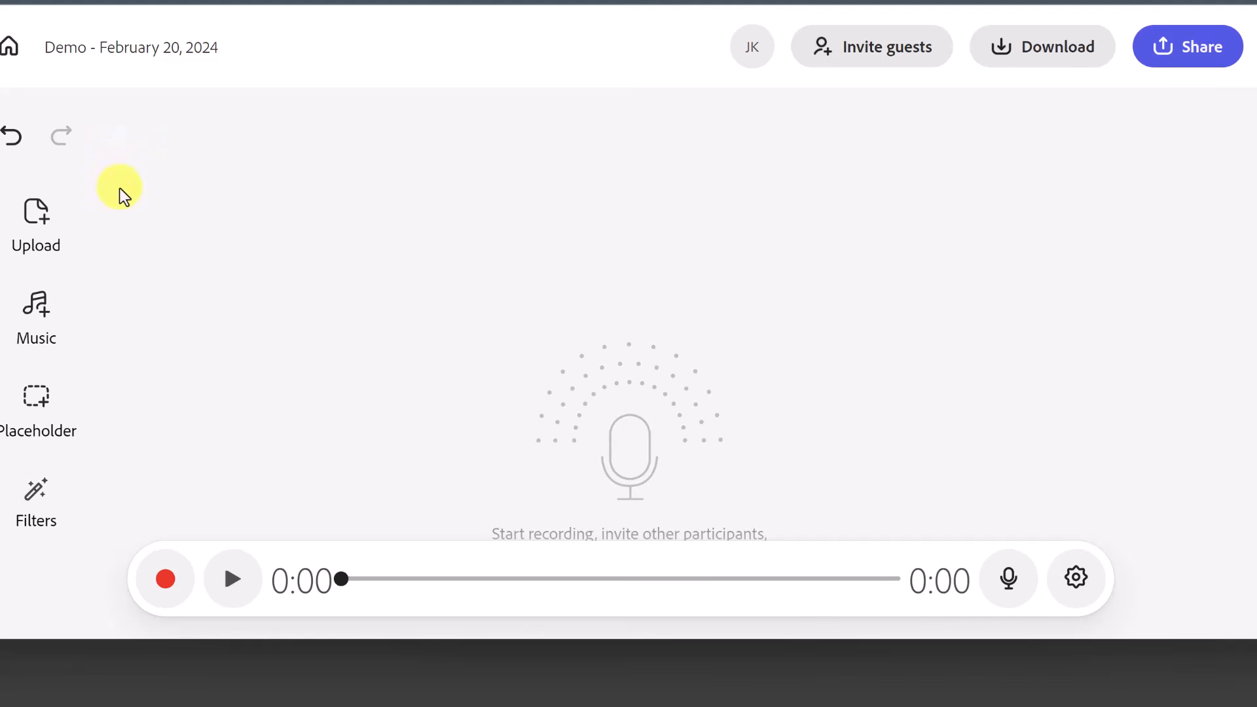
pyautogui.click(38, 218)
pyautogui.click(797, 383)
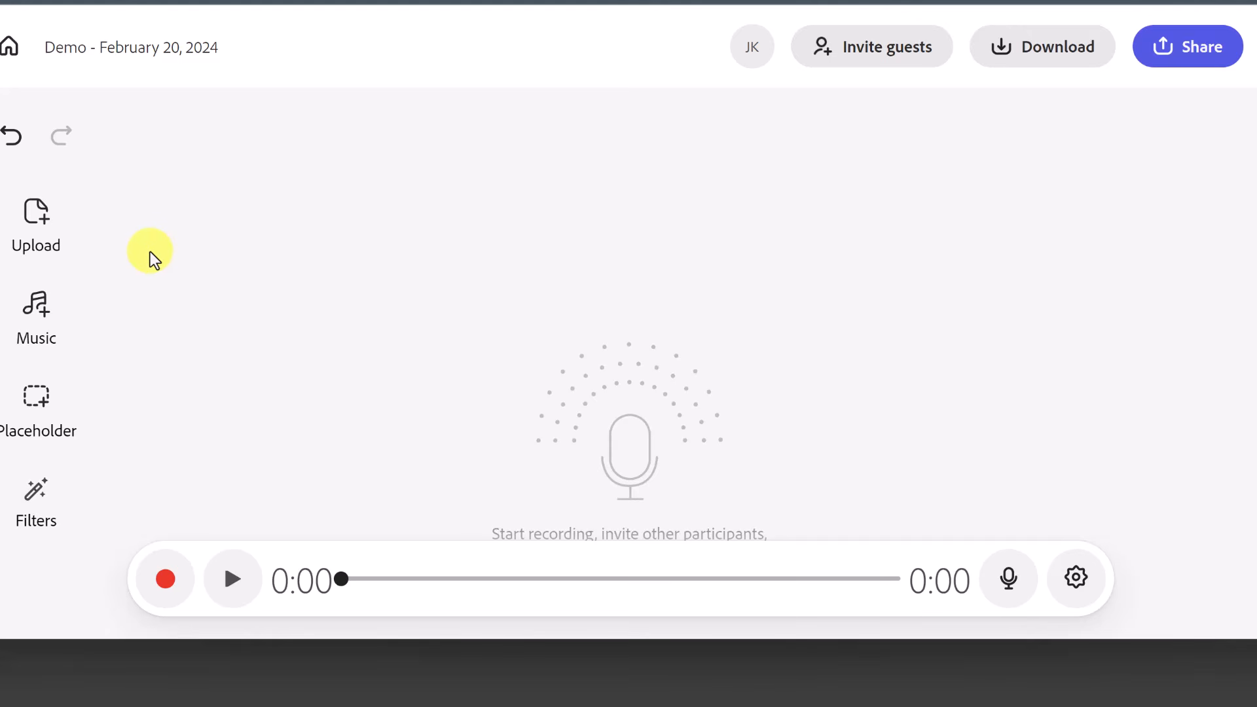
# - Browse the music collections available for the project and view the Enhance speech filter option
pyautogui.click(38, 322)
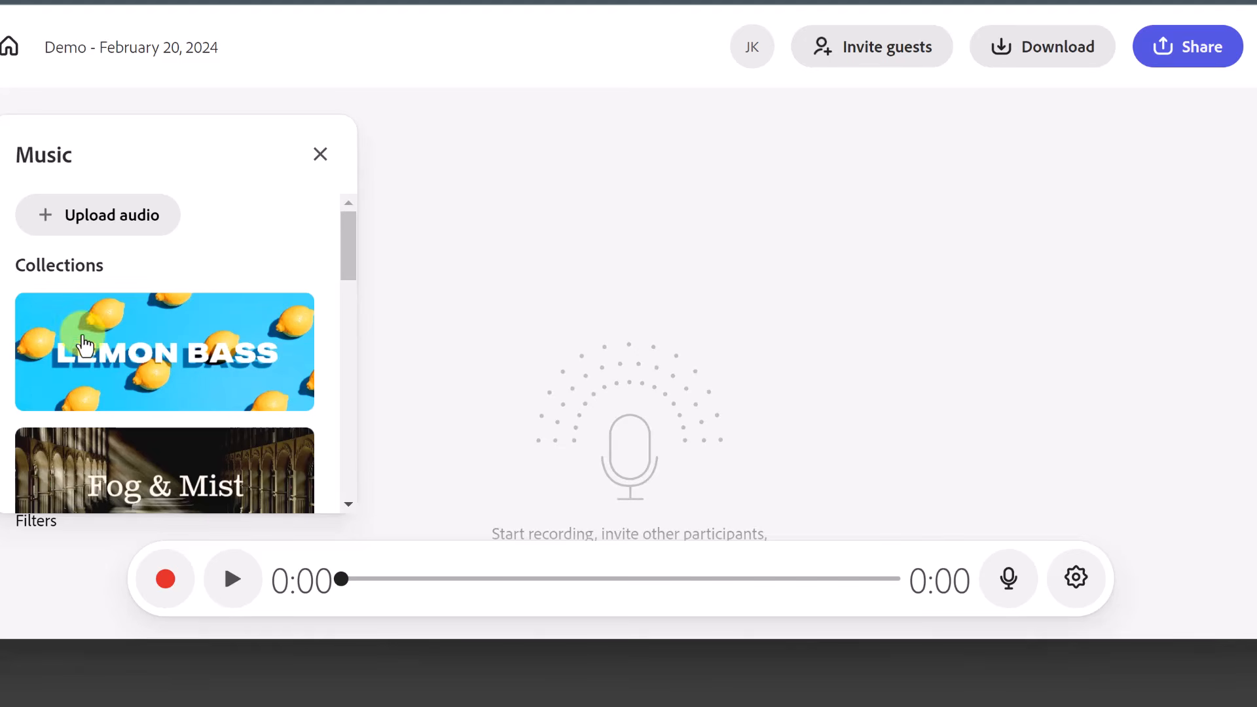
pyautogui.scroll(-2, 129, 349)
pyautogui.scroll(-9, 131, 351)
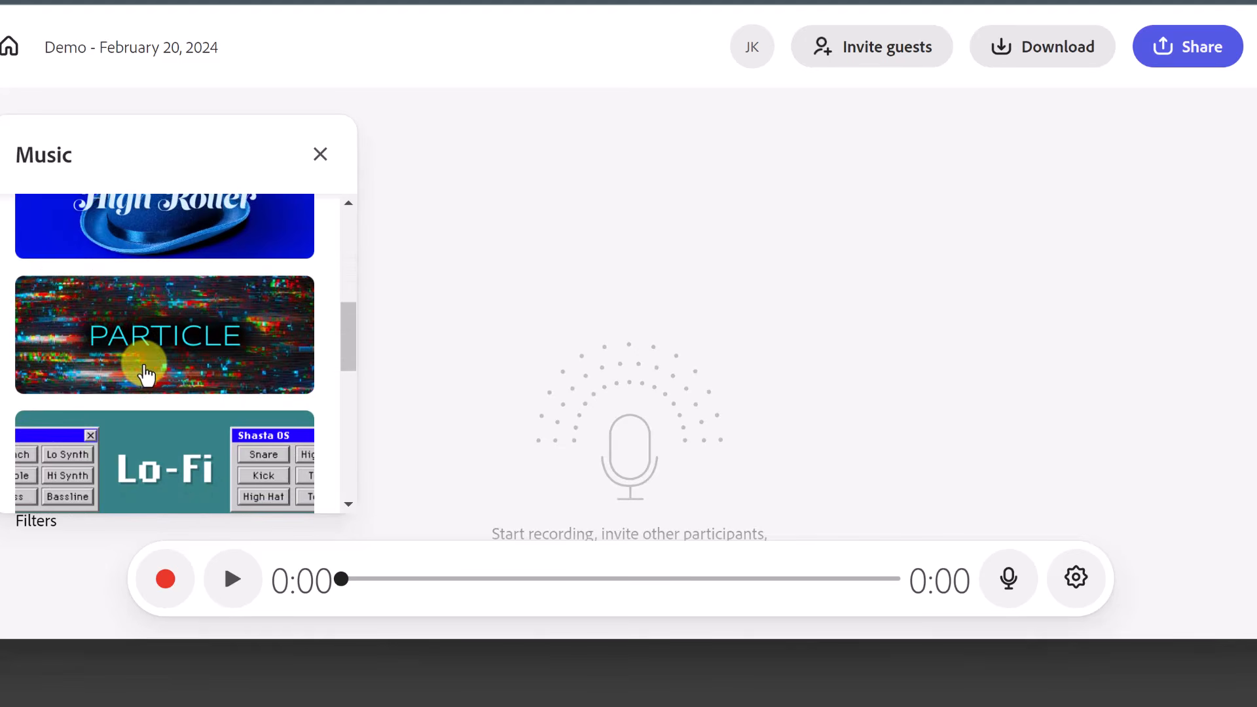
pyautogui.scroll(6, 146, 387)
pyautogui.scroll(4, 150, 388)
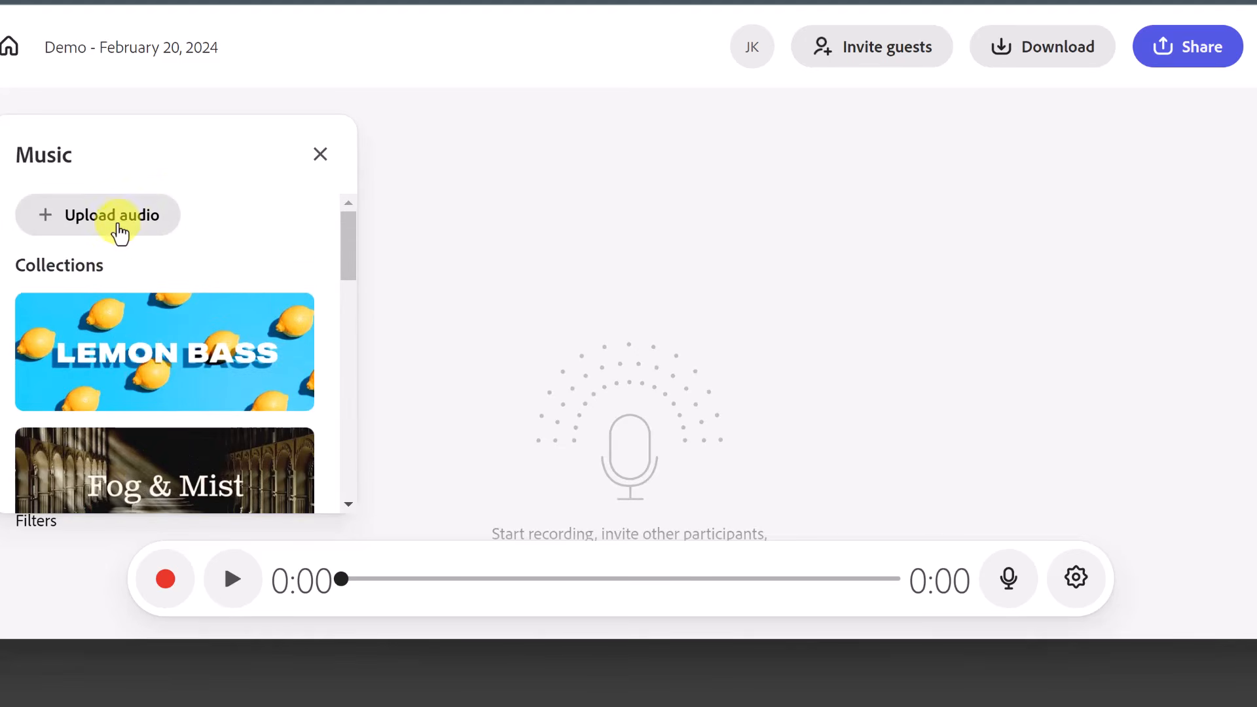
pyautogui.click(320, 156)
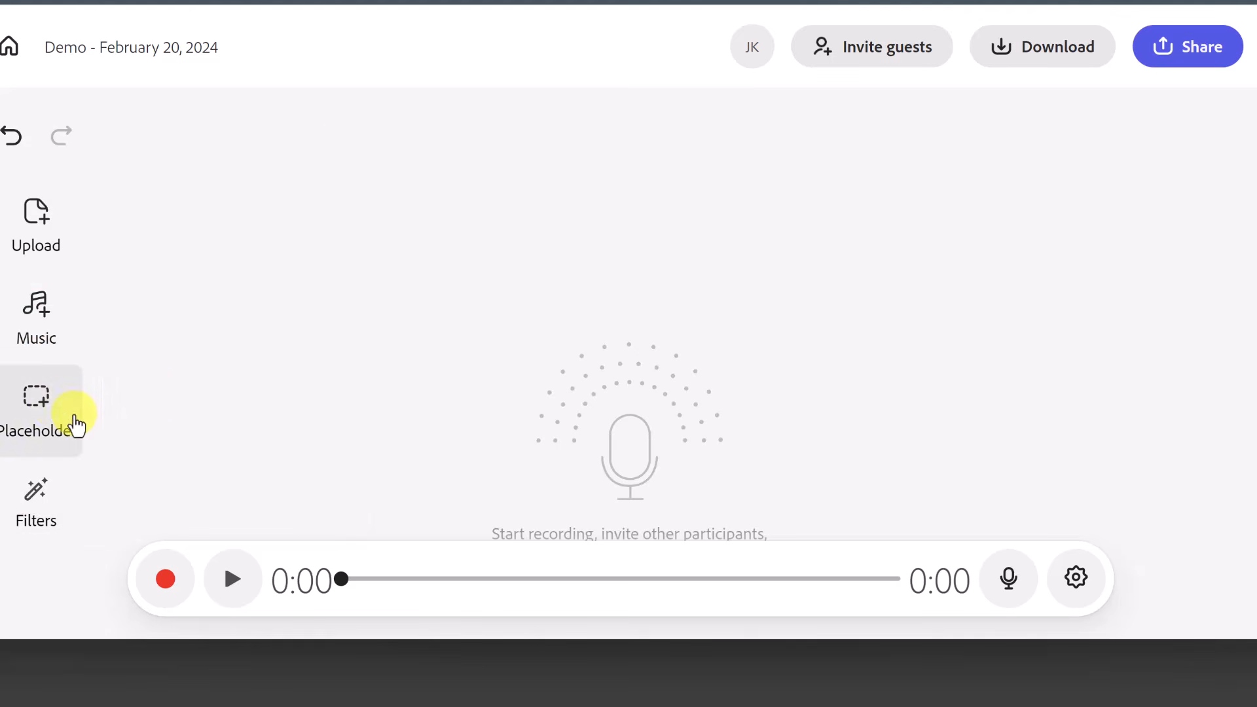
pyautogui.click(40, 514)
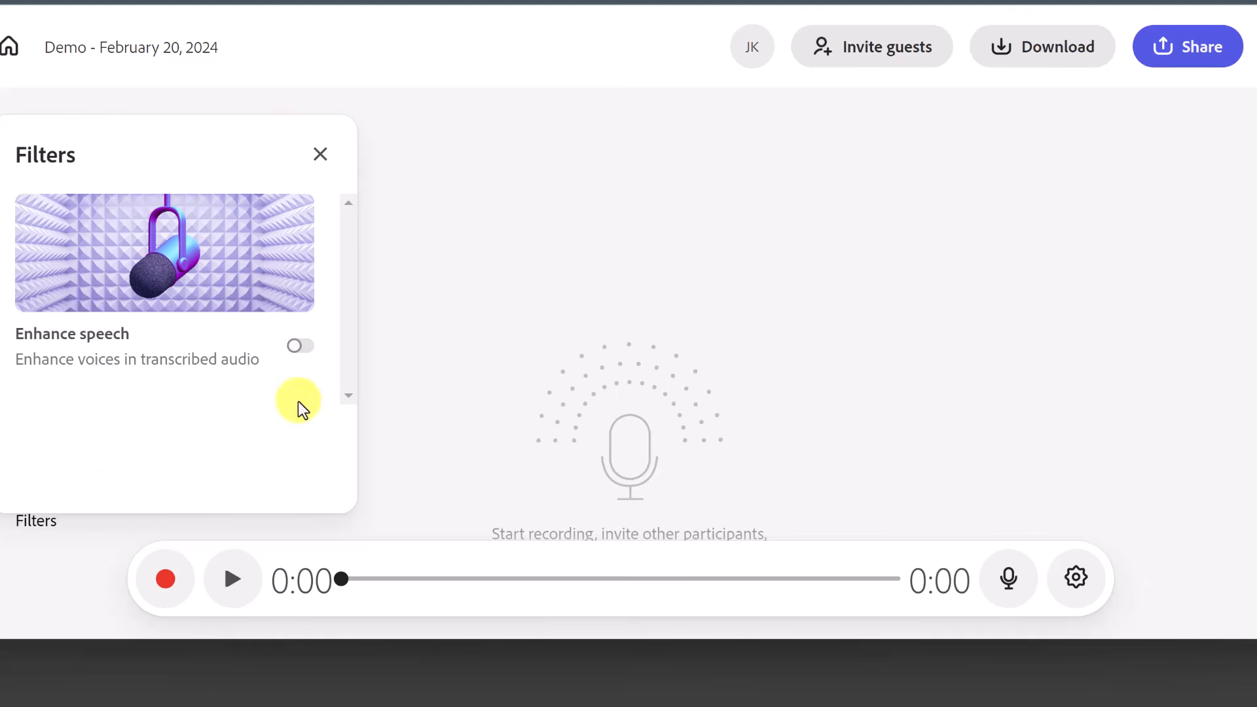
pyautogui.click(321, 156)
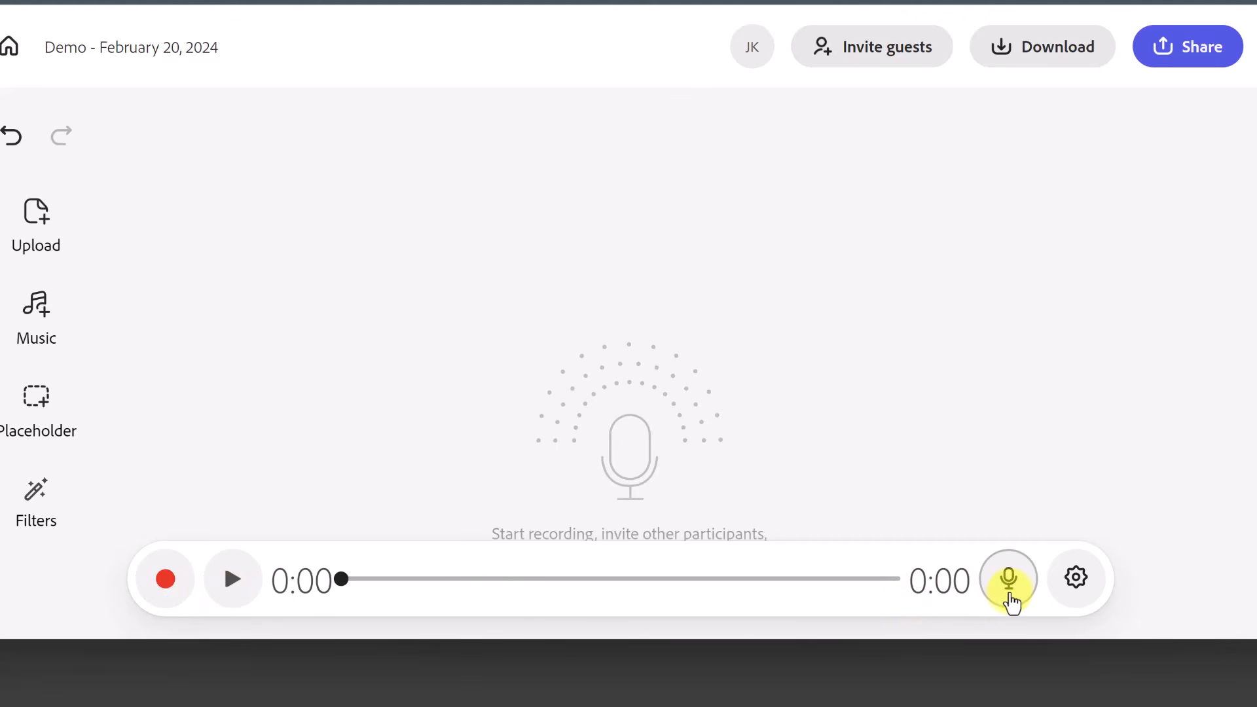
# - Mute and unmute the microphone, and view the available input devices in the microphone setup without changing the selection
pyautogui.click(1009, 579)
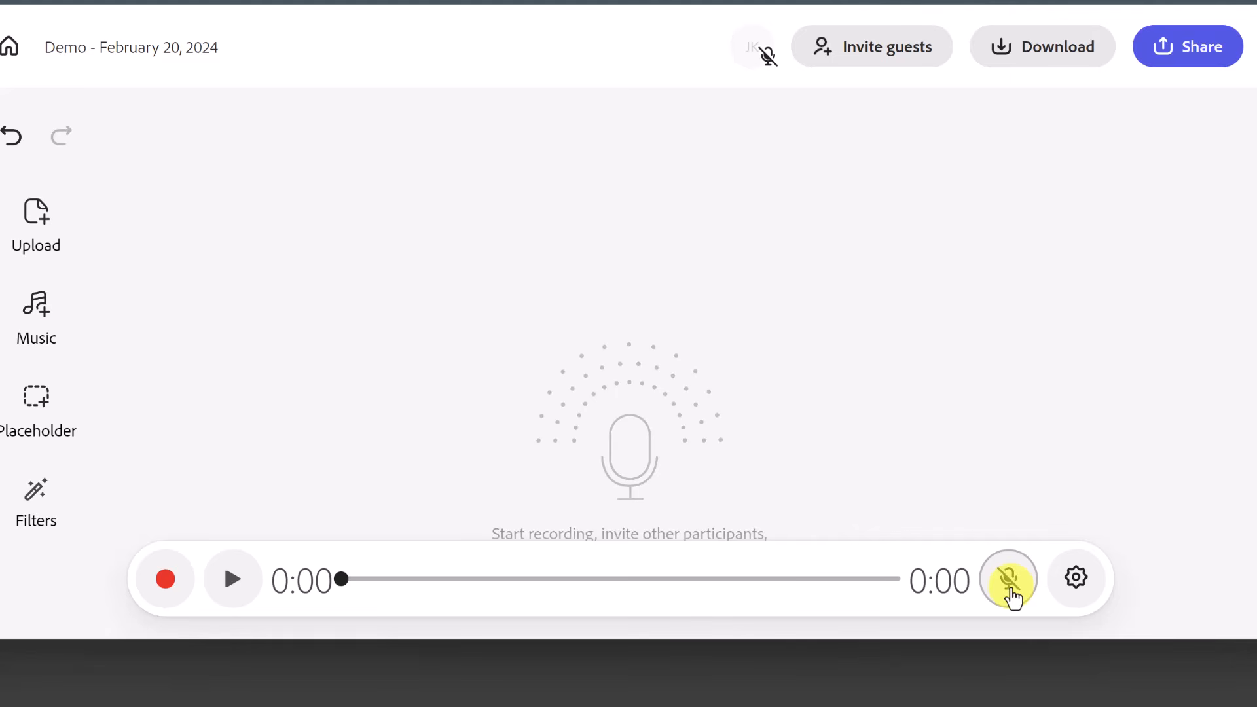
pyautogui.click(1009, 580)
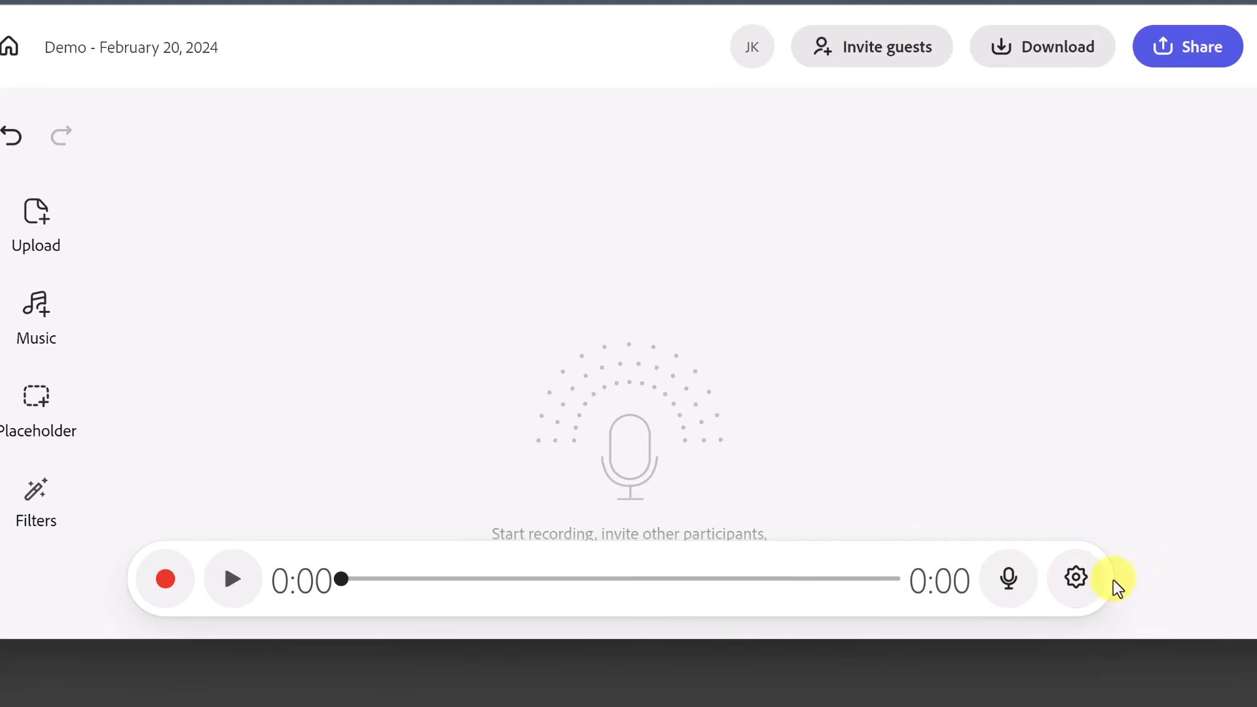
pyautogui.click(1085, 590)
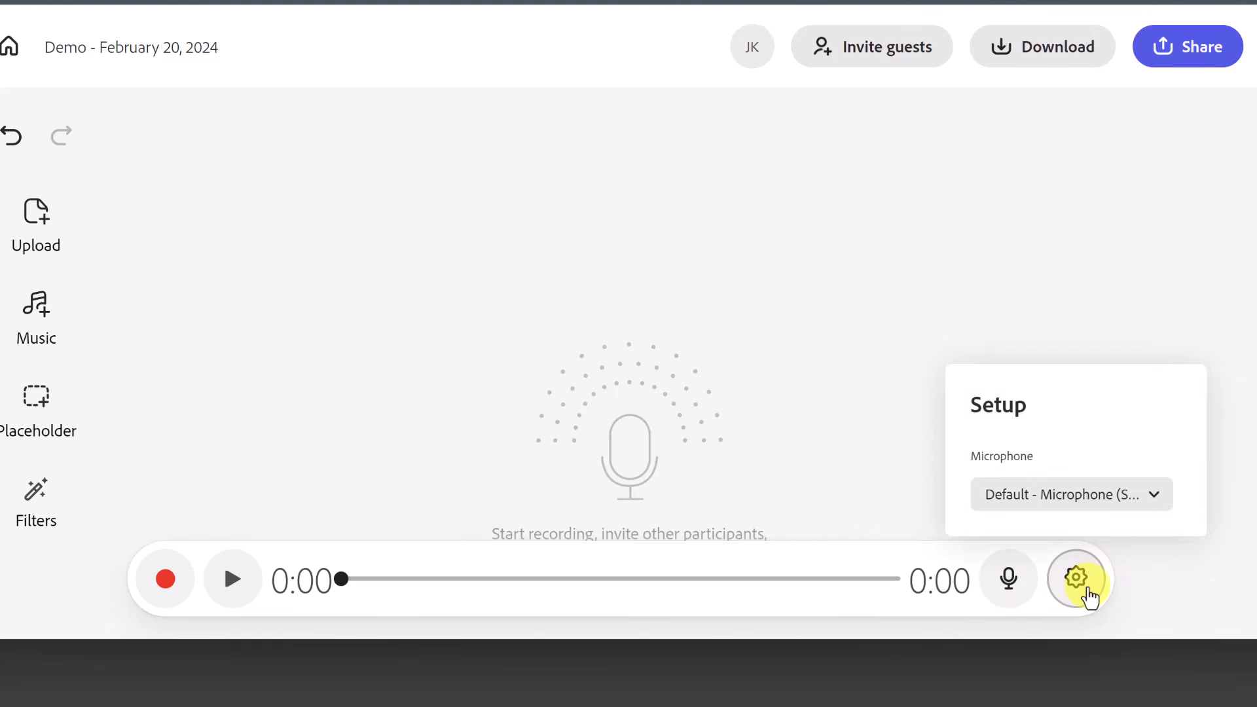
pyautogui.click(1157, 503)
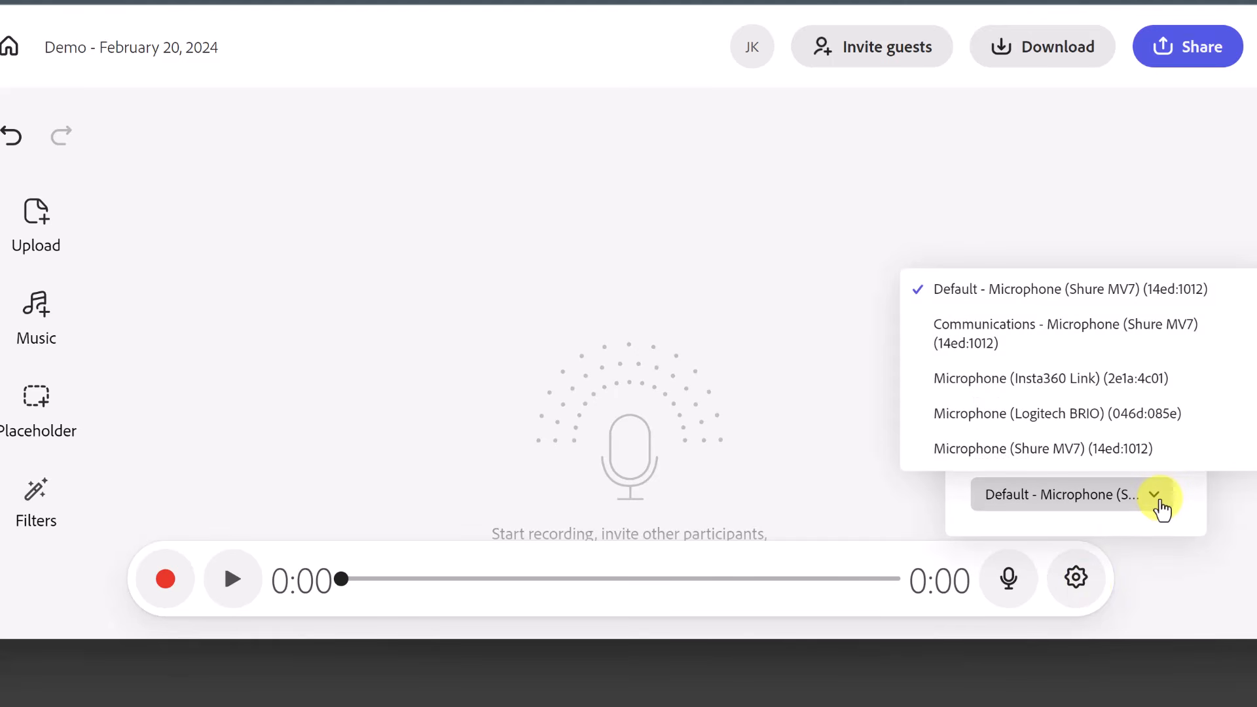
pyautogui.click(898, 451)
pyautogui.click(873, 441)
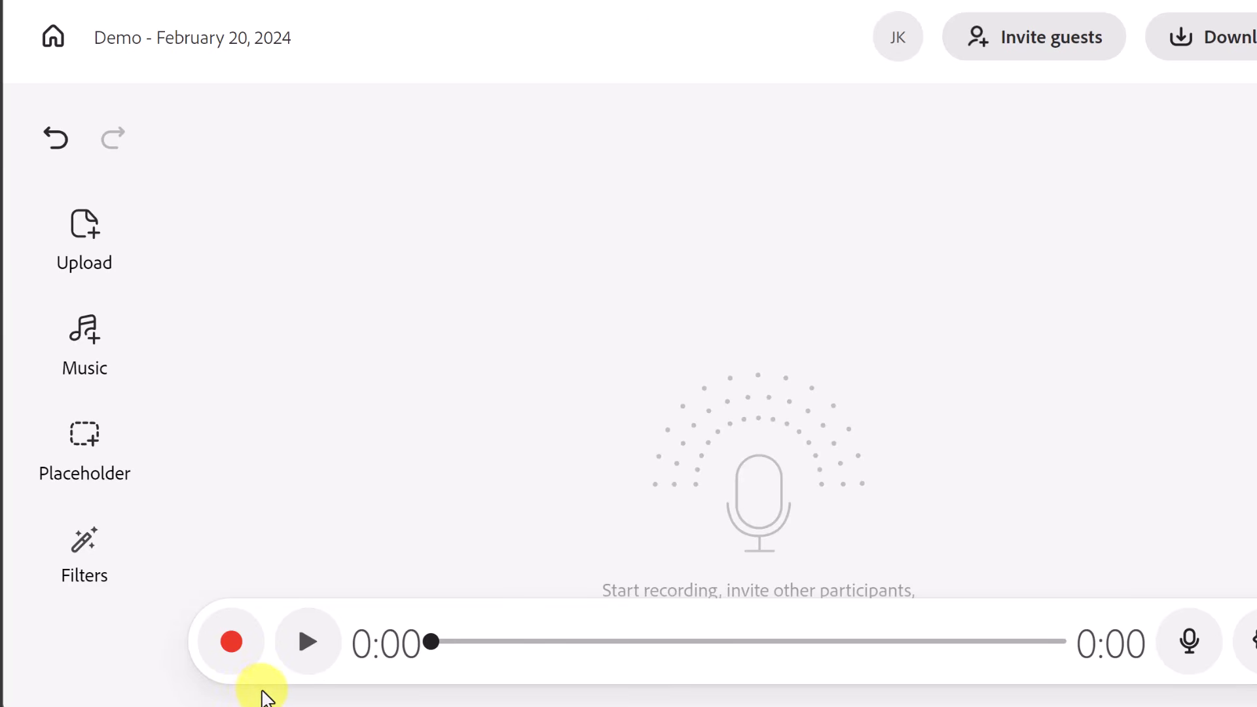
# - Record a spoken podcast introduction about 12 seconds long and play back its first half
pyautogui.click(233, 643)
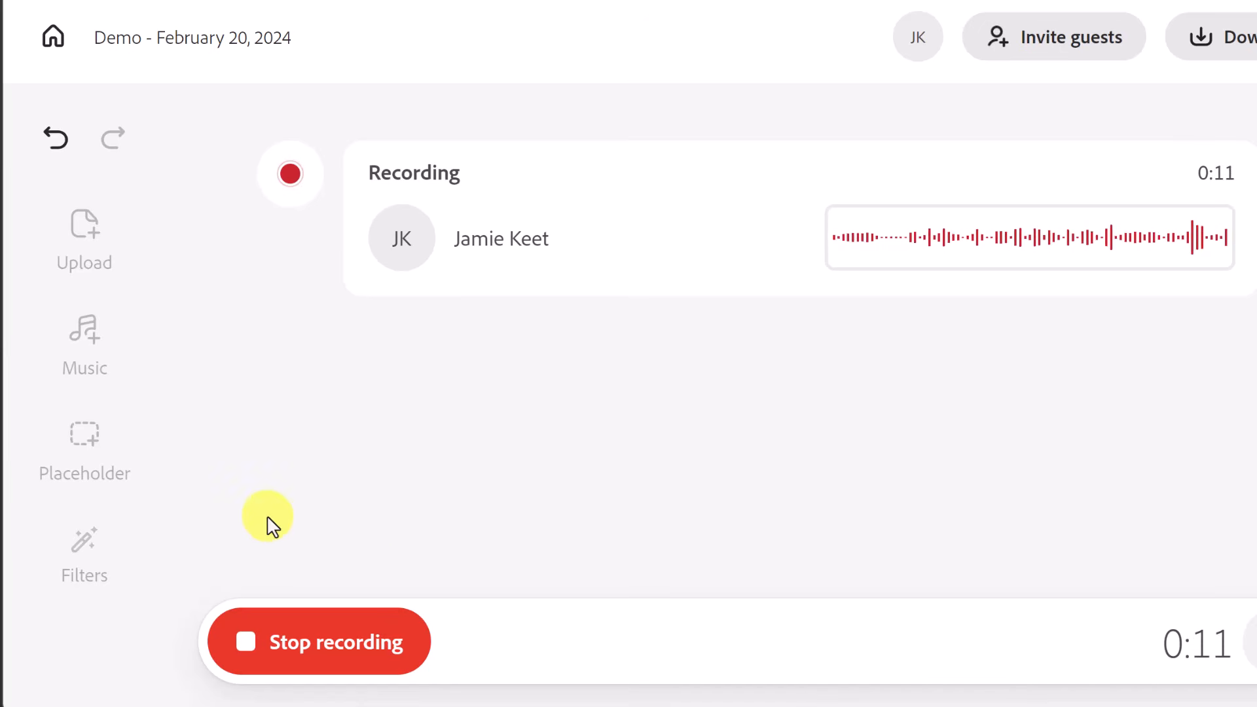
pyautogui.click(353, 663)
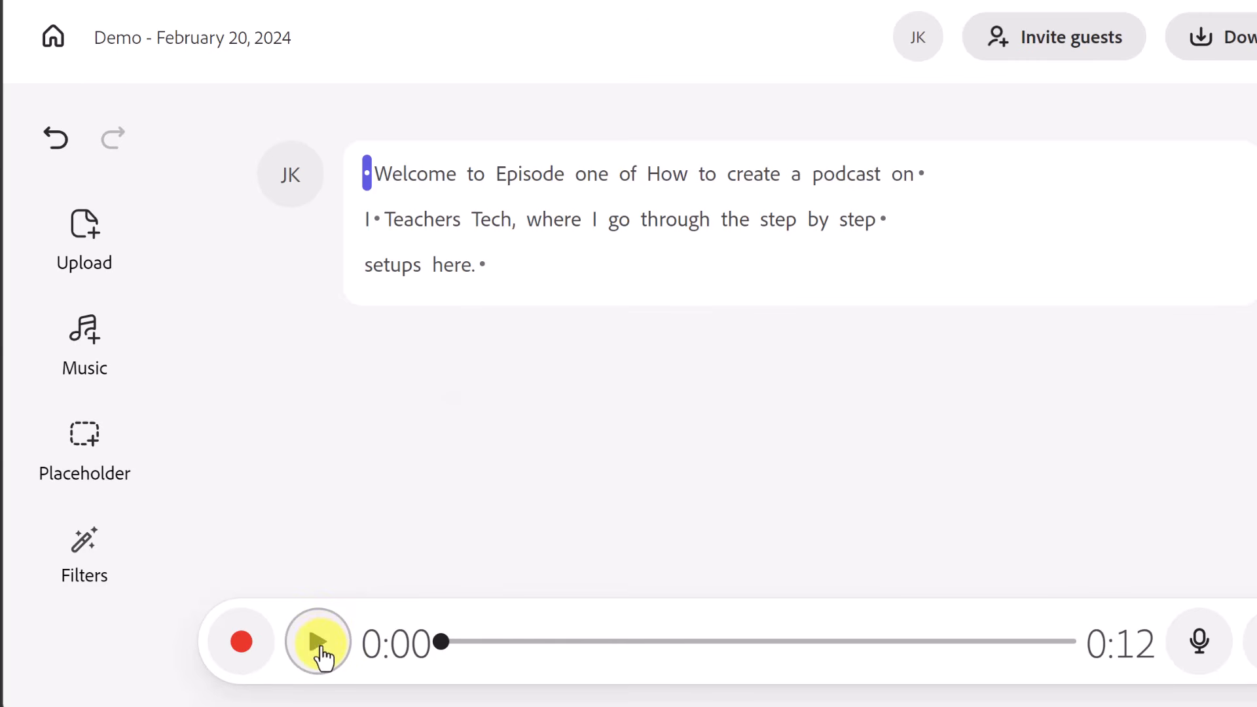
pyautogui.click(319, 643)
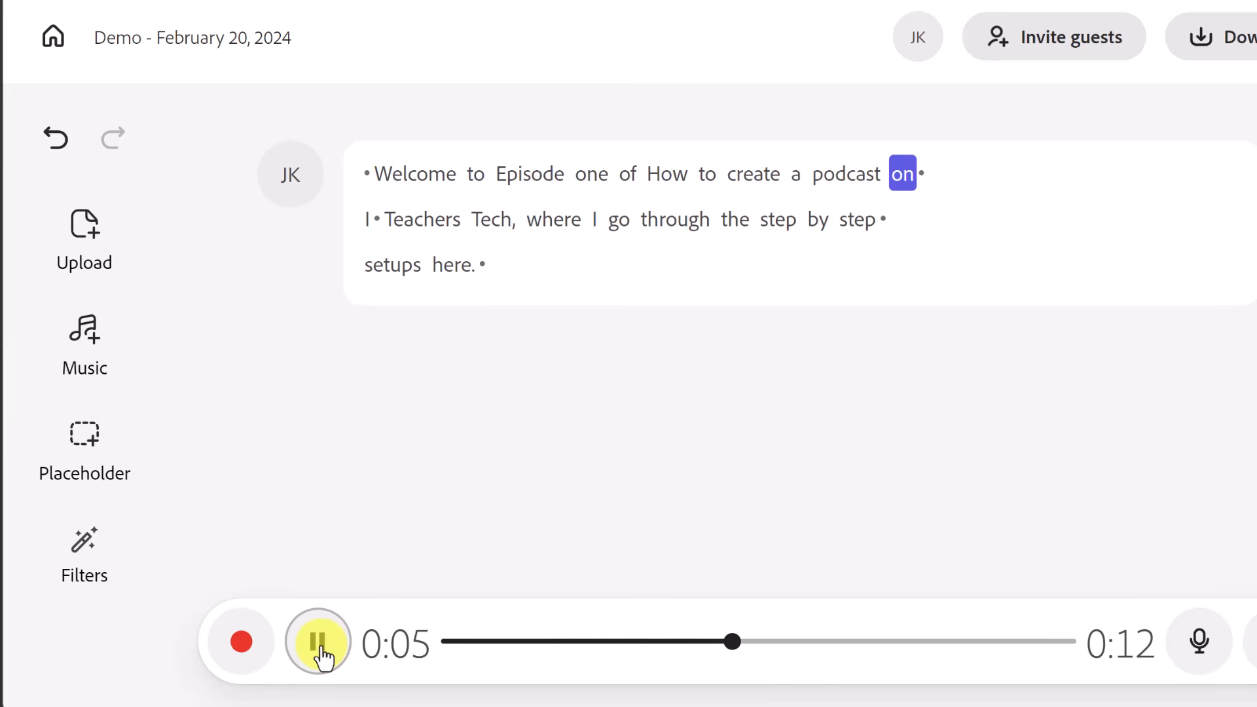
pyautogui.click(319, 643)
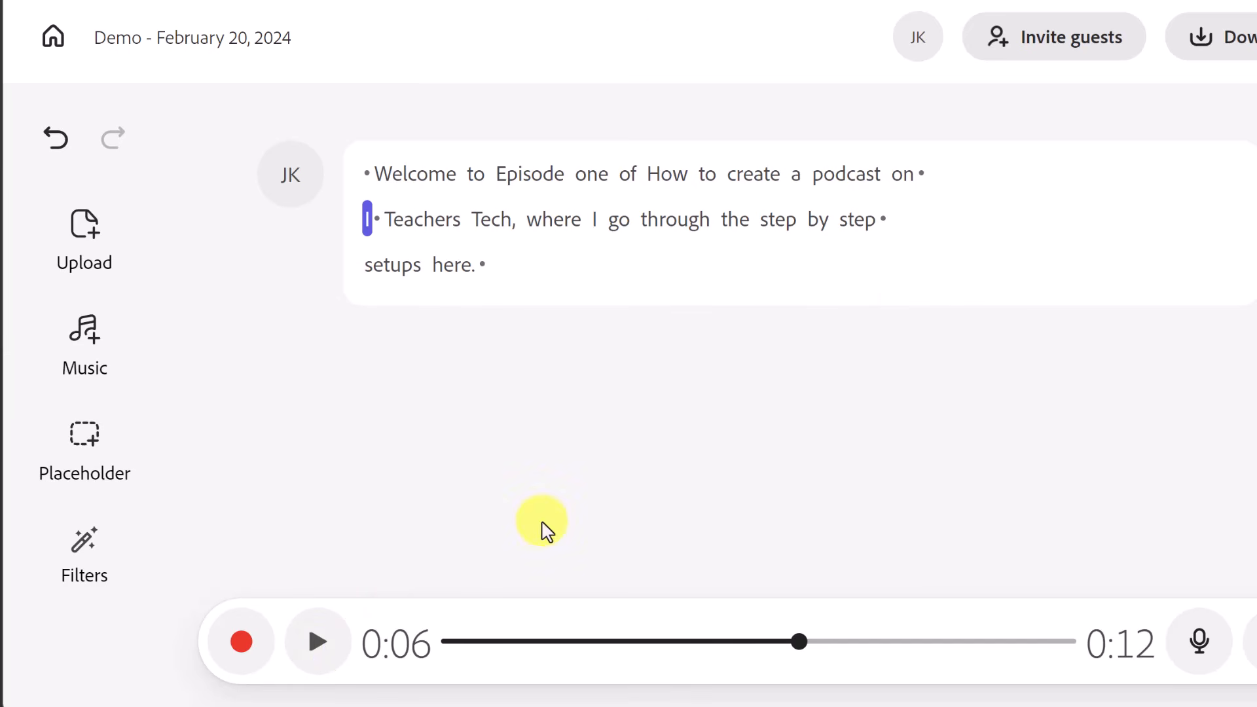
# - Delete the pause after "podcast on" in the transcript and select the word "to" following "How"
pyautogui.click(923, 177)
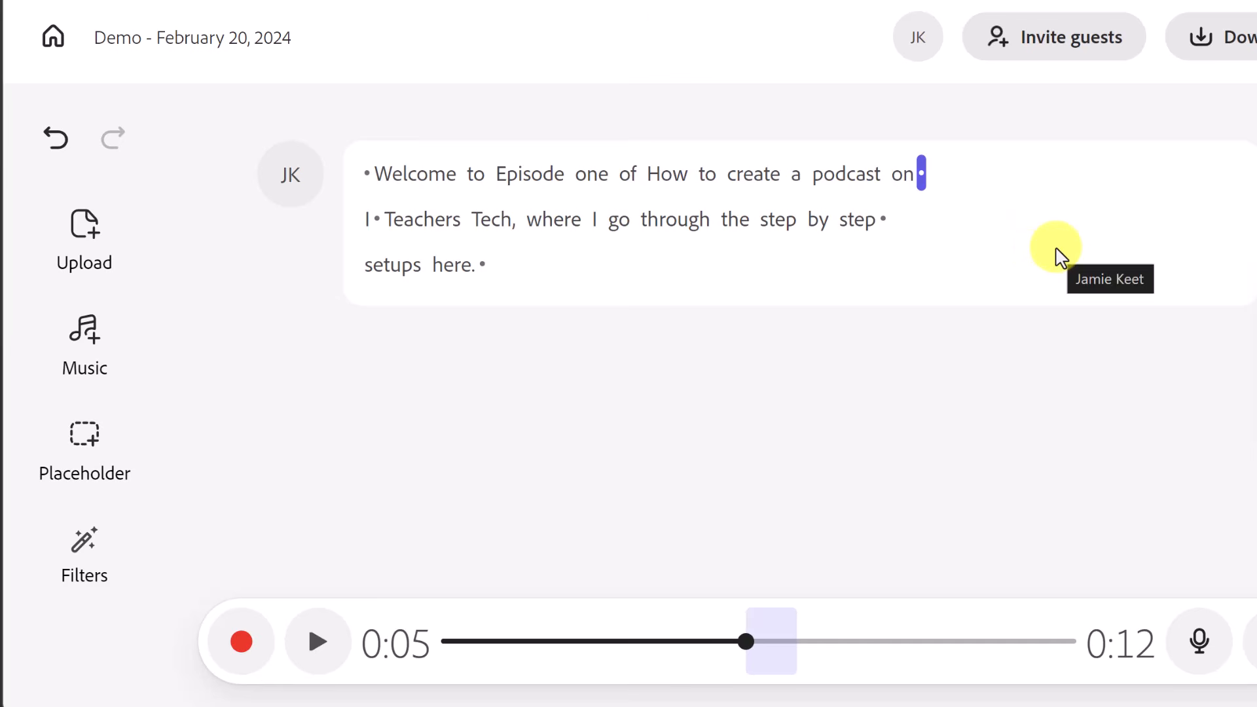
pyautogui.press('Delete')
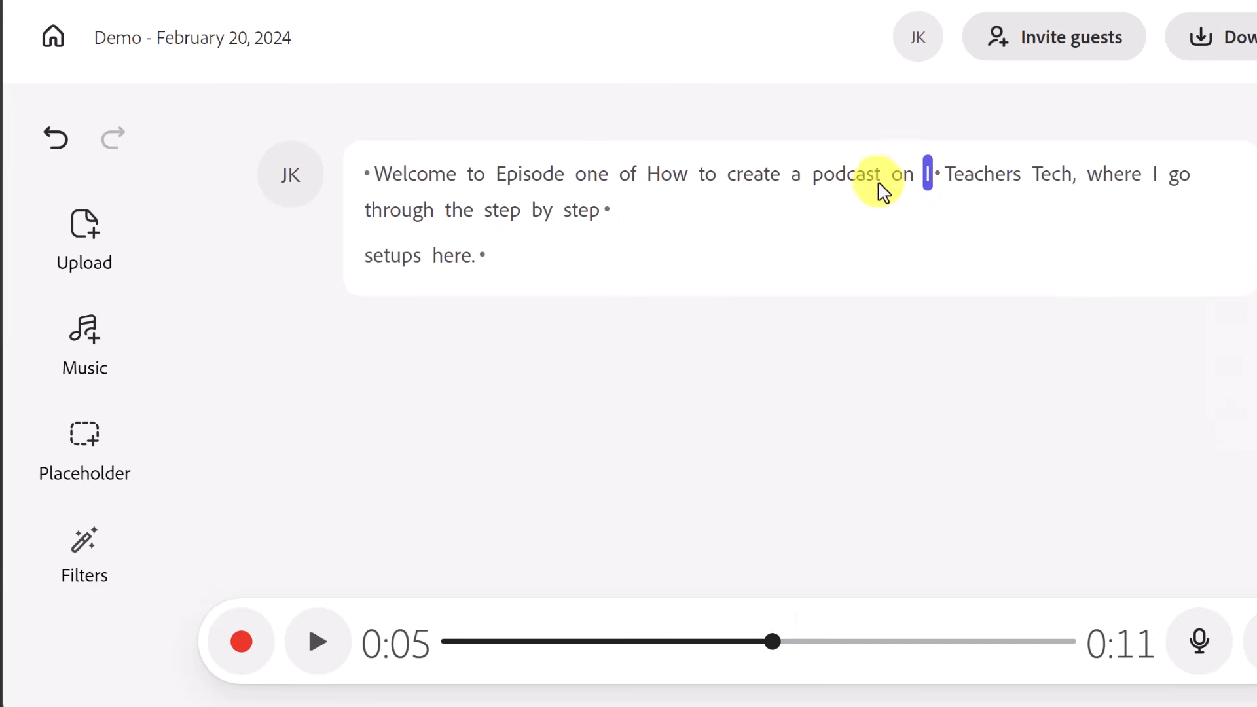
pyautogui.click(788, 176)
pyautogui.doubleClick(708, 178)
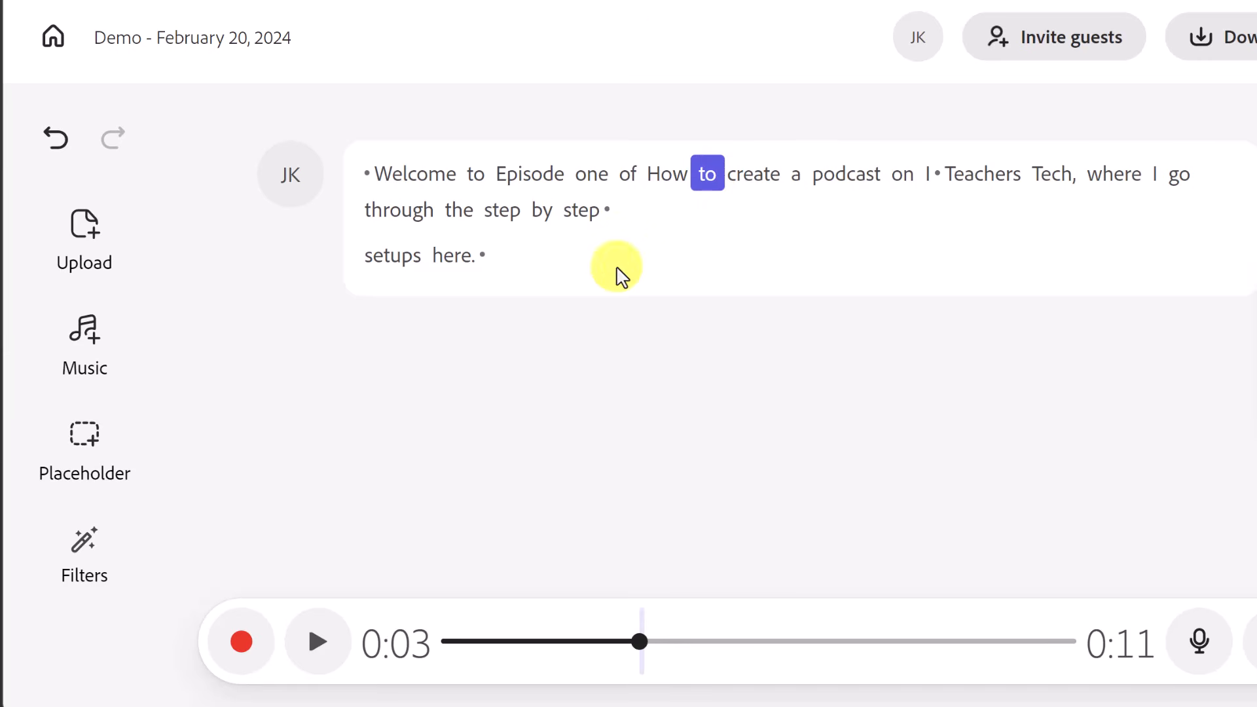
# - Play the recording from the word "to" up to the pause after "step by step" and select that pause
pyautogui.click(319, 643)
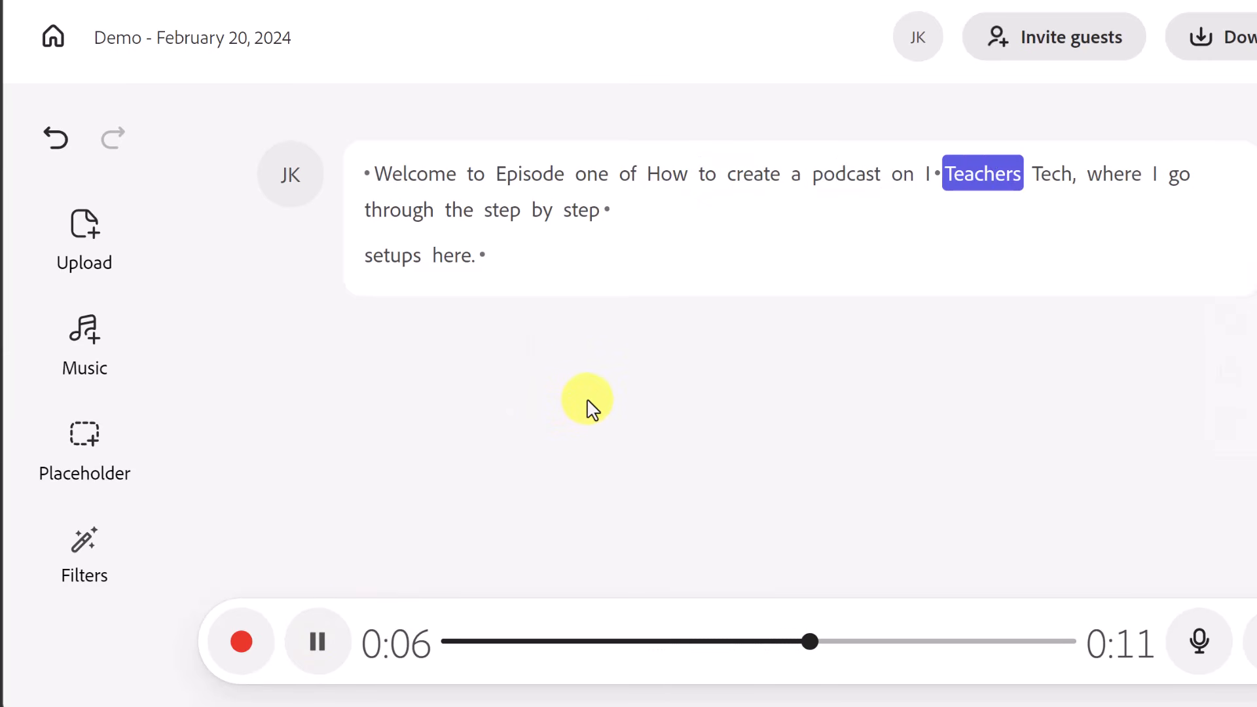
pyautogui.click(320, 653)
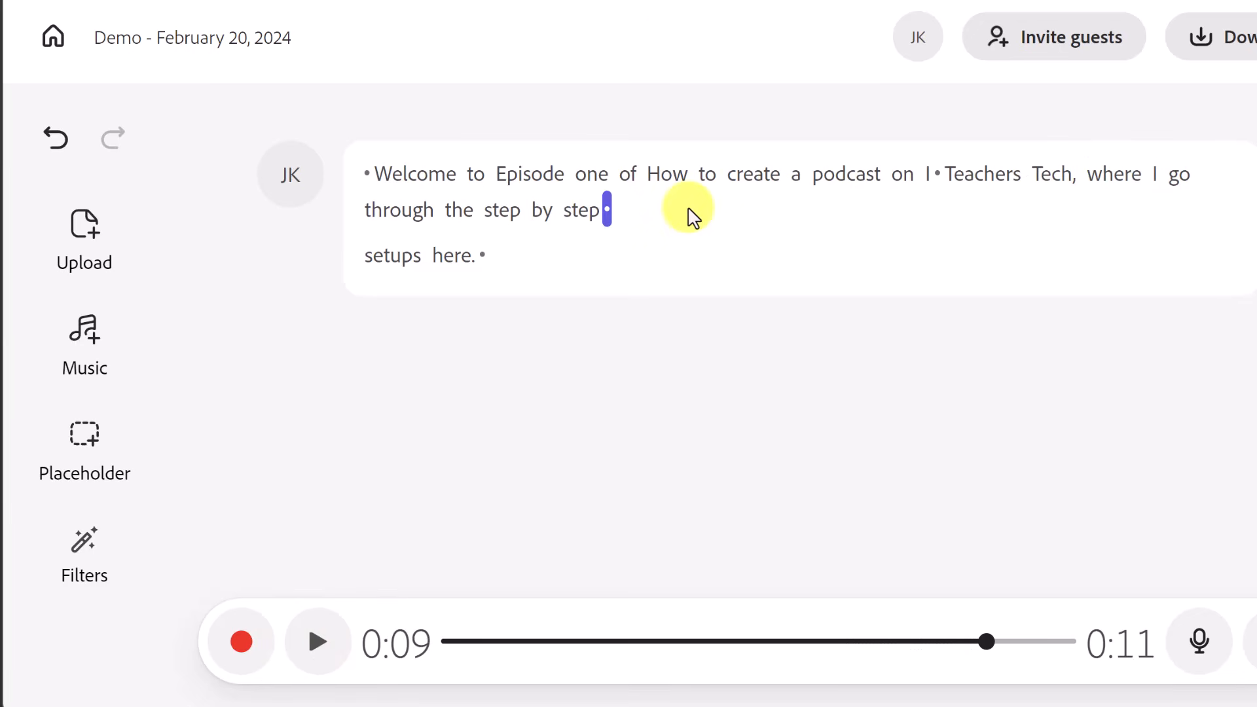
pyautogui.press('space')
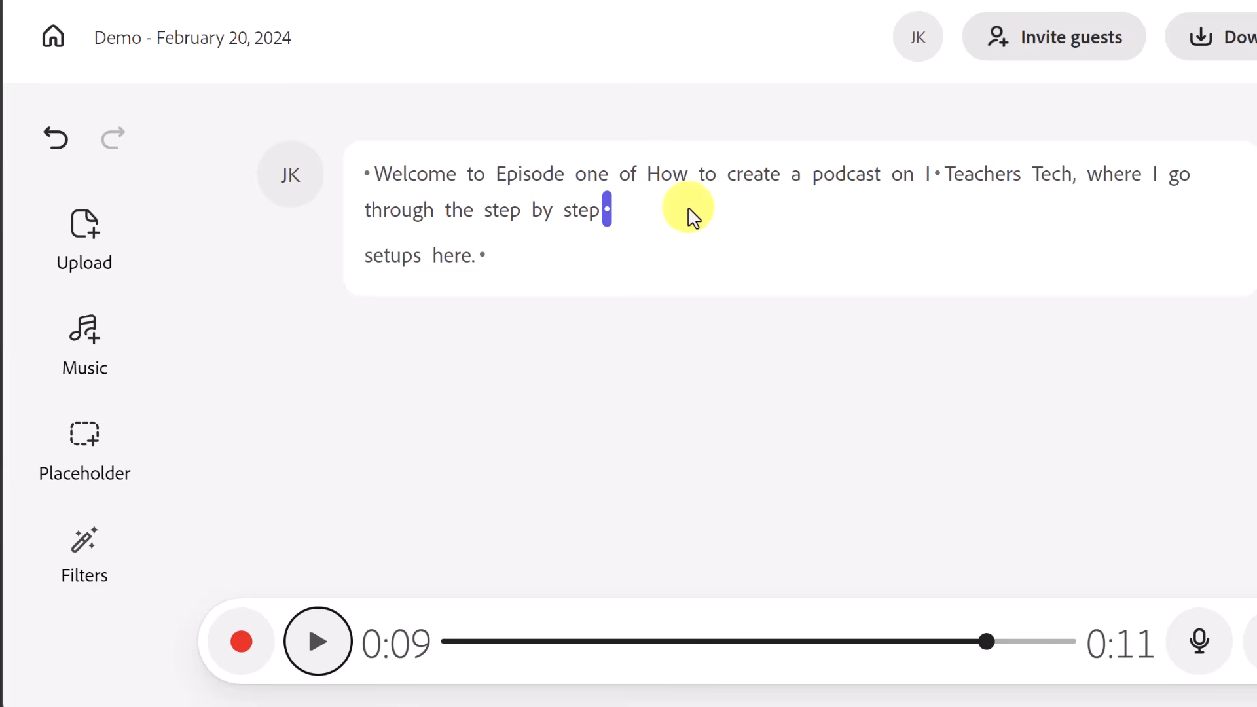
pyautogui.click(612, 219)
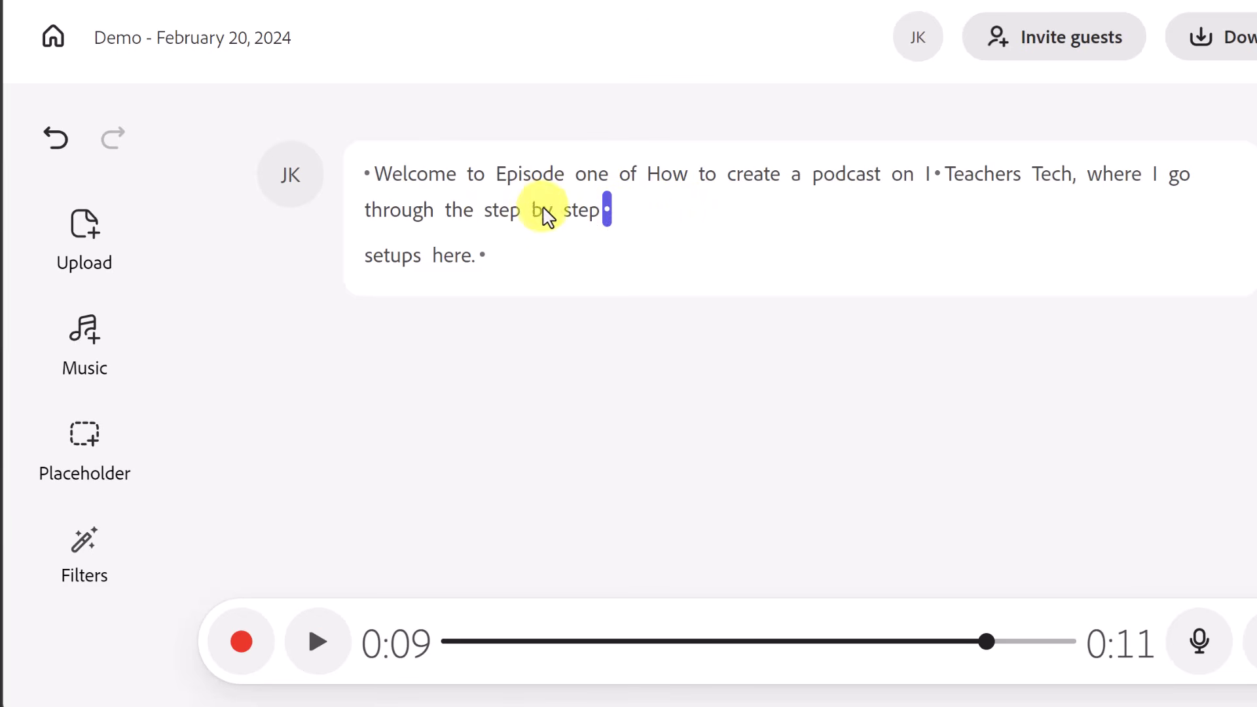
# - Delete the word "Episode" from the transcript and play back the edited introduction from "Welcome" to "podcast on"
pyautogui.click(554, 172)
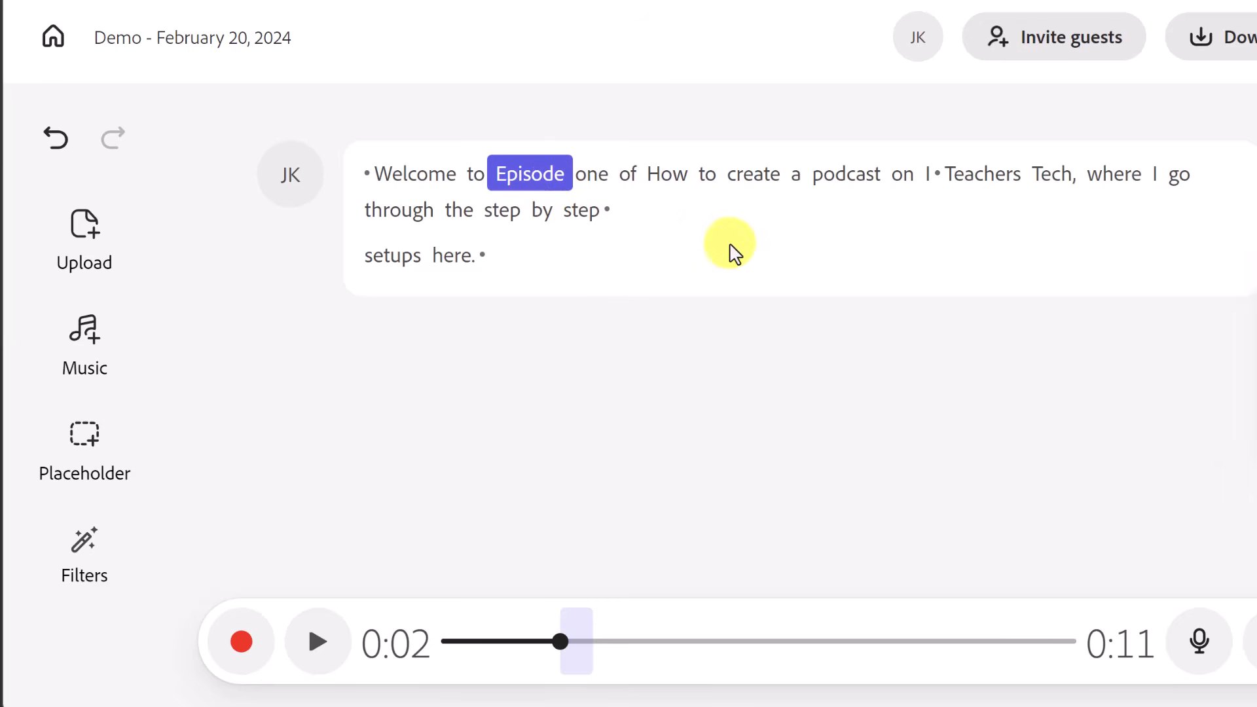
pyautogui.press('BackSpace')
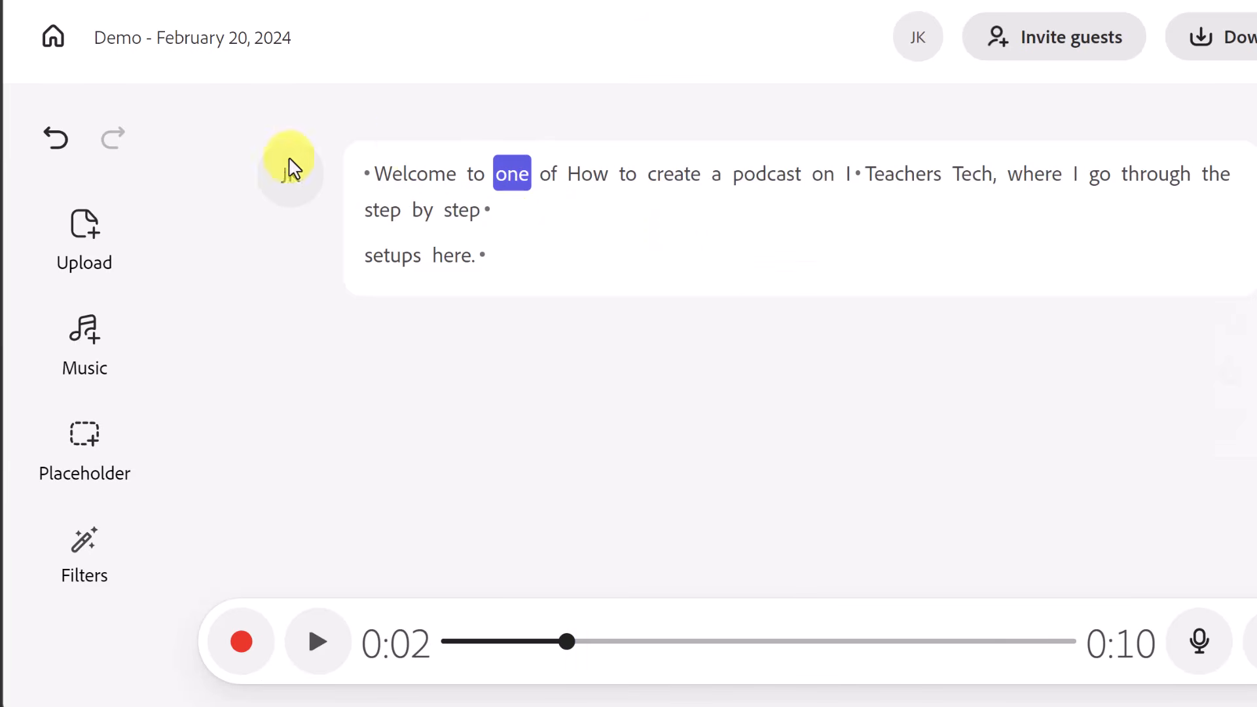
pyautogui.click(382, 176)
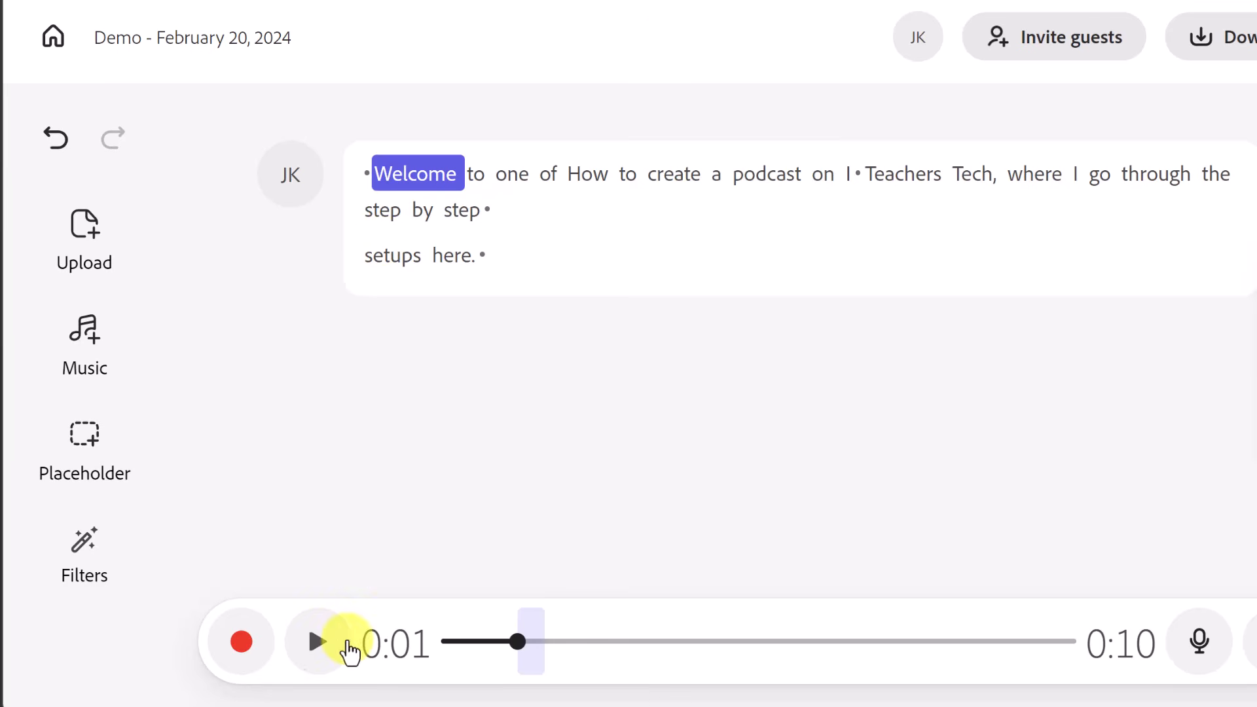
pyautogui.click(319, 643)
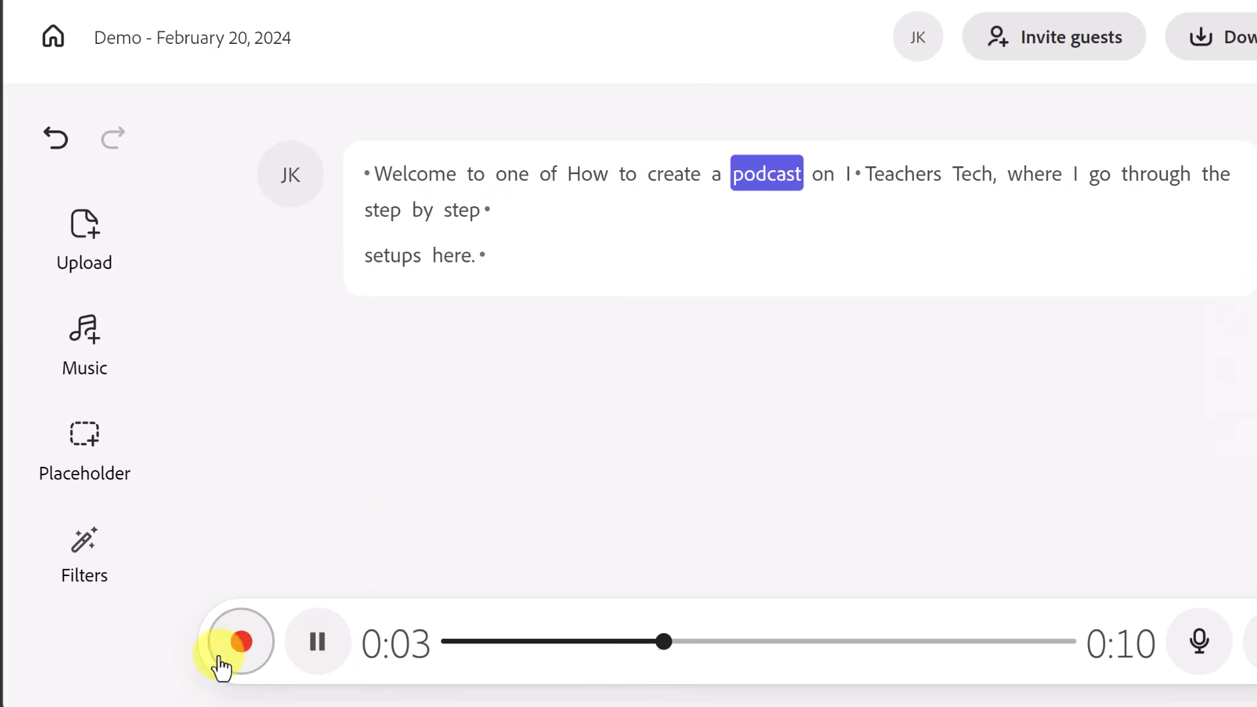
pyautogui.click(318, 645)
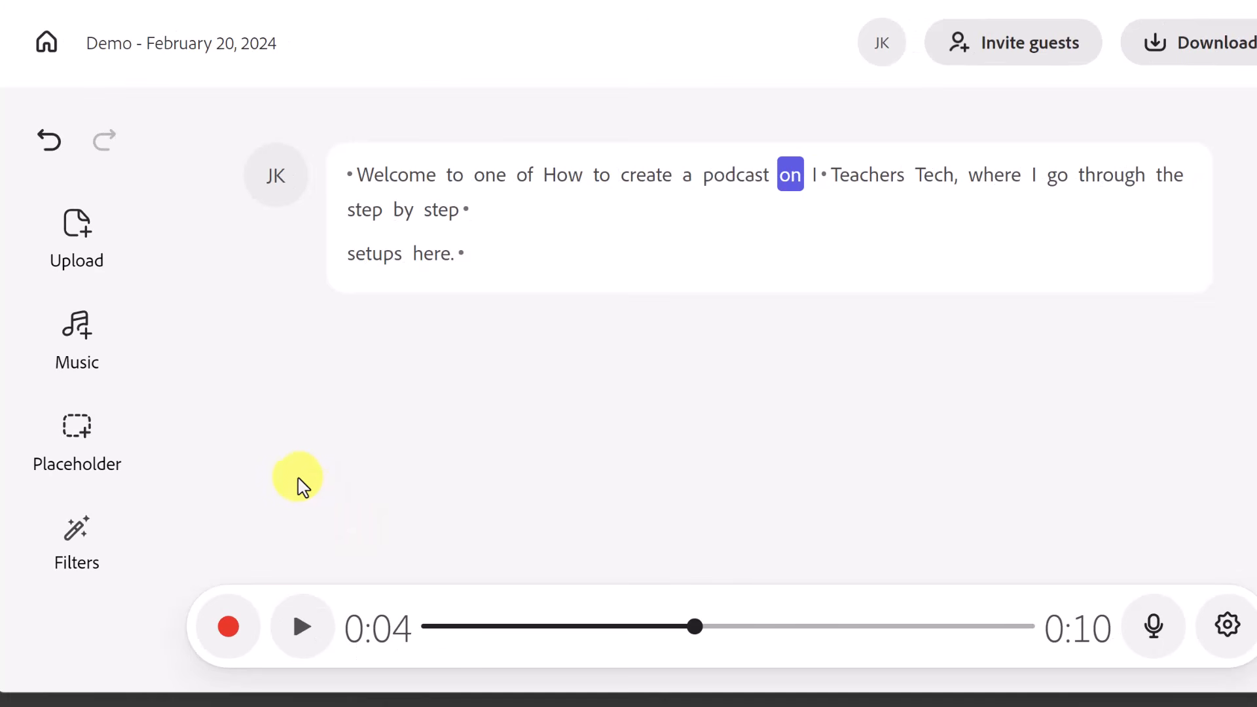
# - Record a second spoken clip about 6 seconds long below the introduction
pyautogui.click(234, 640)
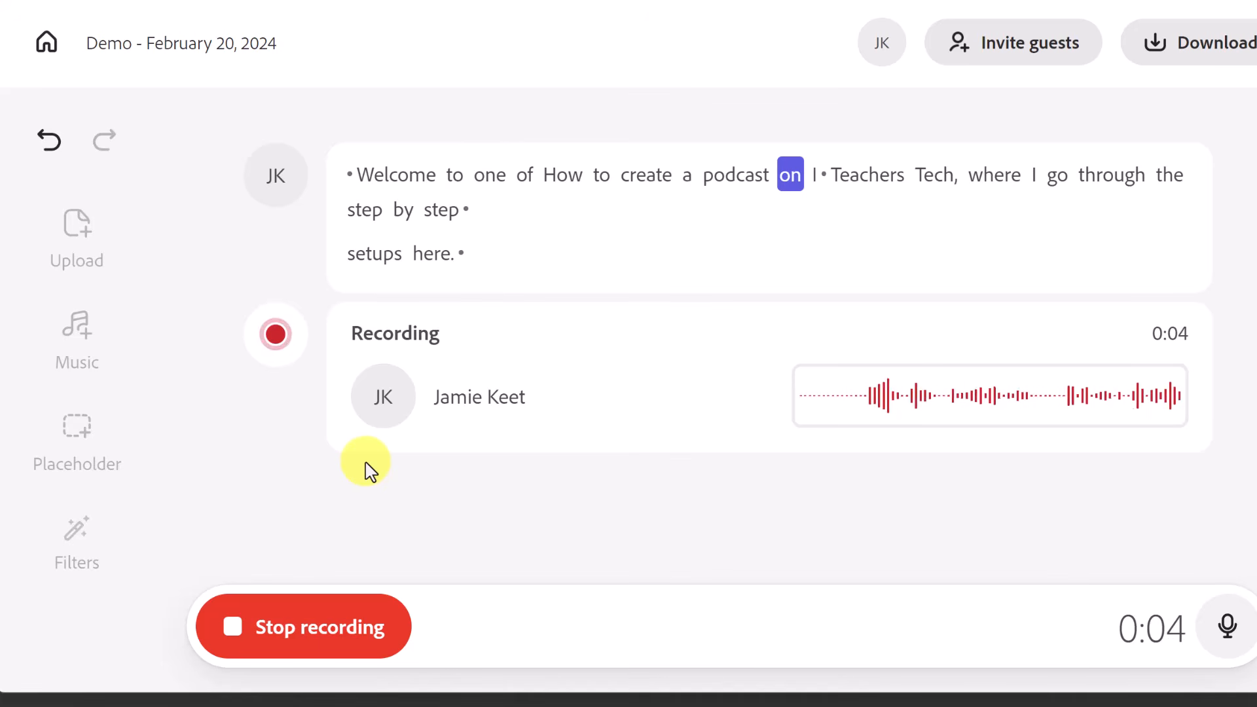
pyautogui.click(323, 639)
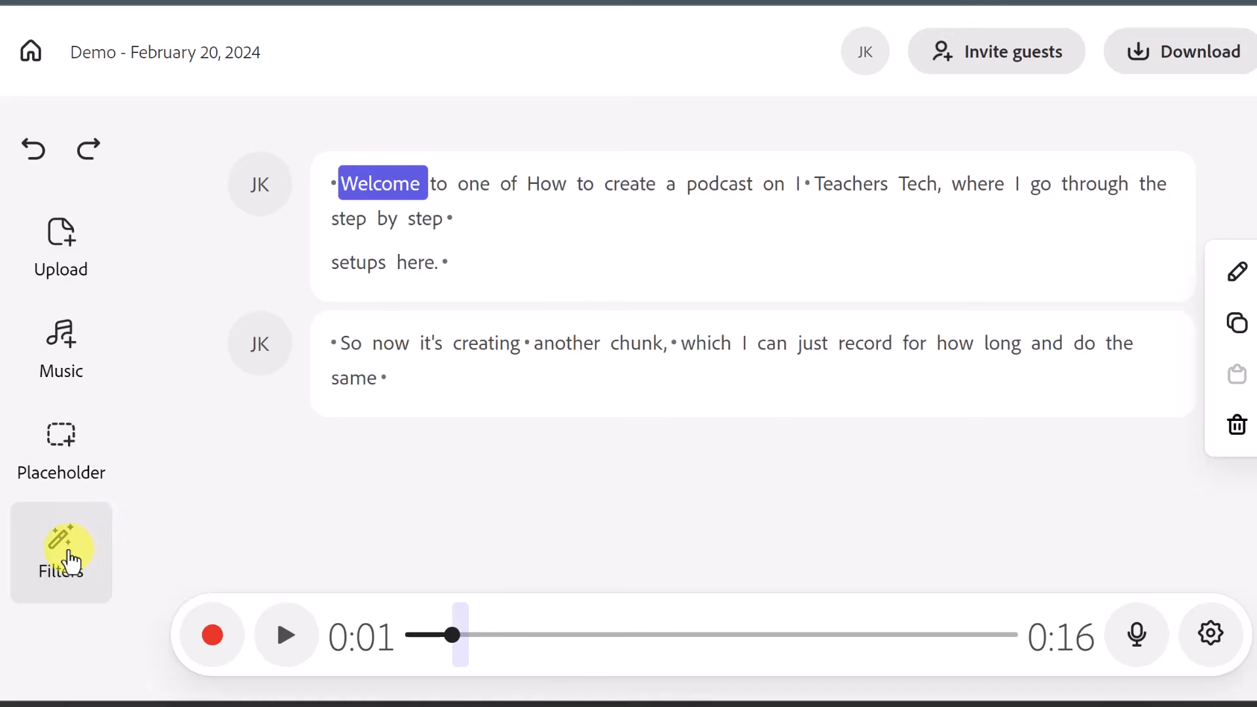
# - Turn on the Enhance speech filter and play a short part of the introduction with it
pyautogui.click(70, 562)
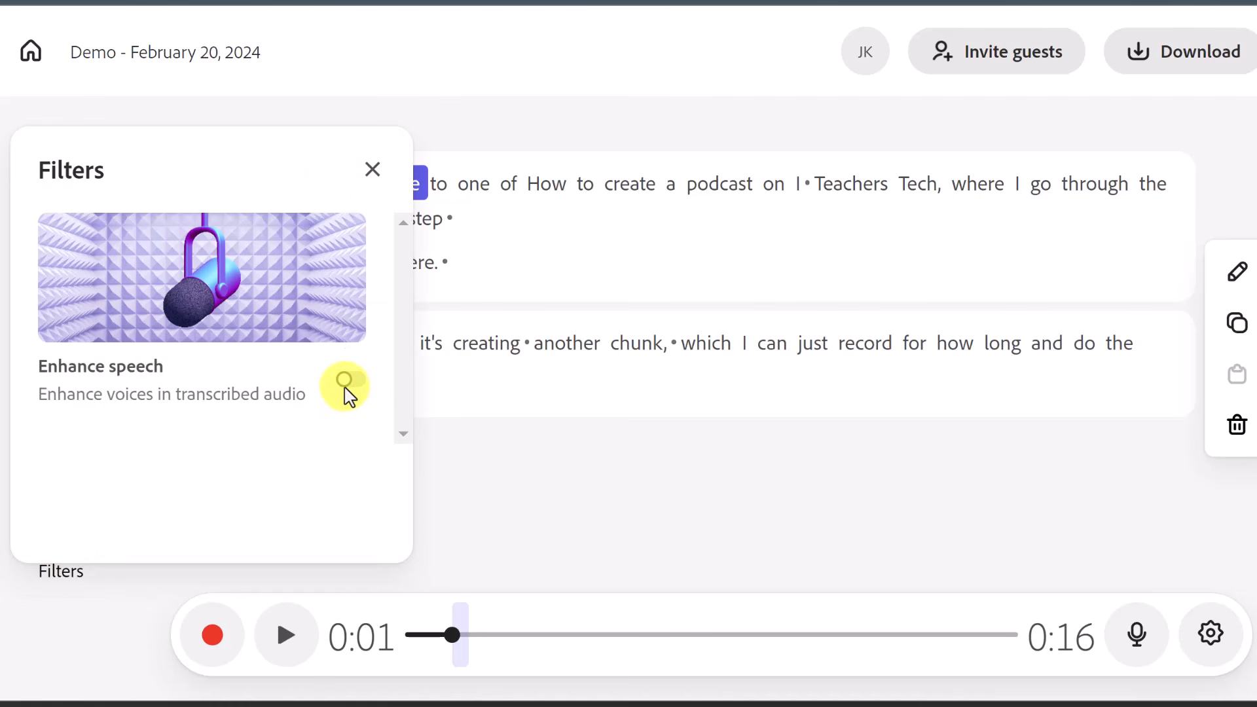
pyautogui.click(347, 381)
pyautogui.click(296, 639)
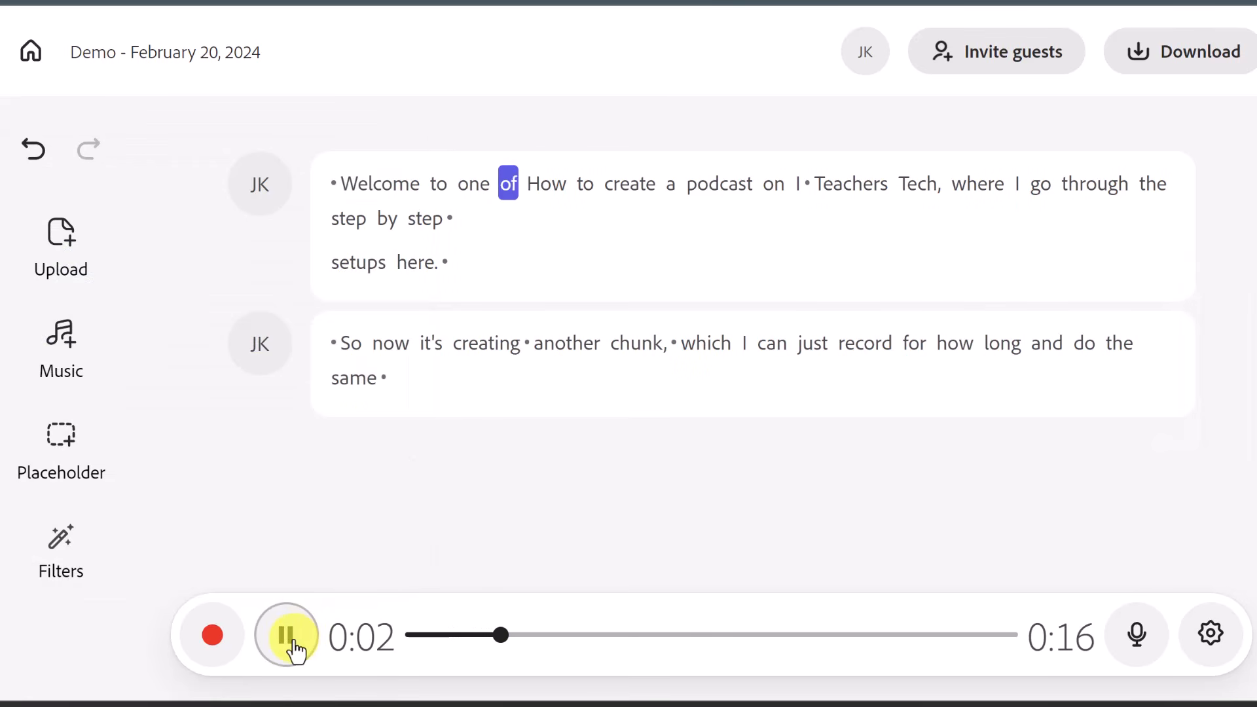
pyautogui.click(300, 650)
# - Play the rest of the introduction while switching Enhance speech off and back on to compare the sound
pyautogui.click(72, 540)
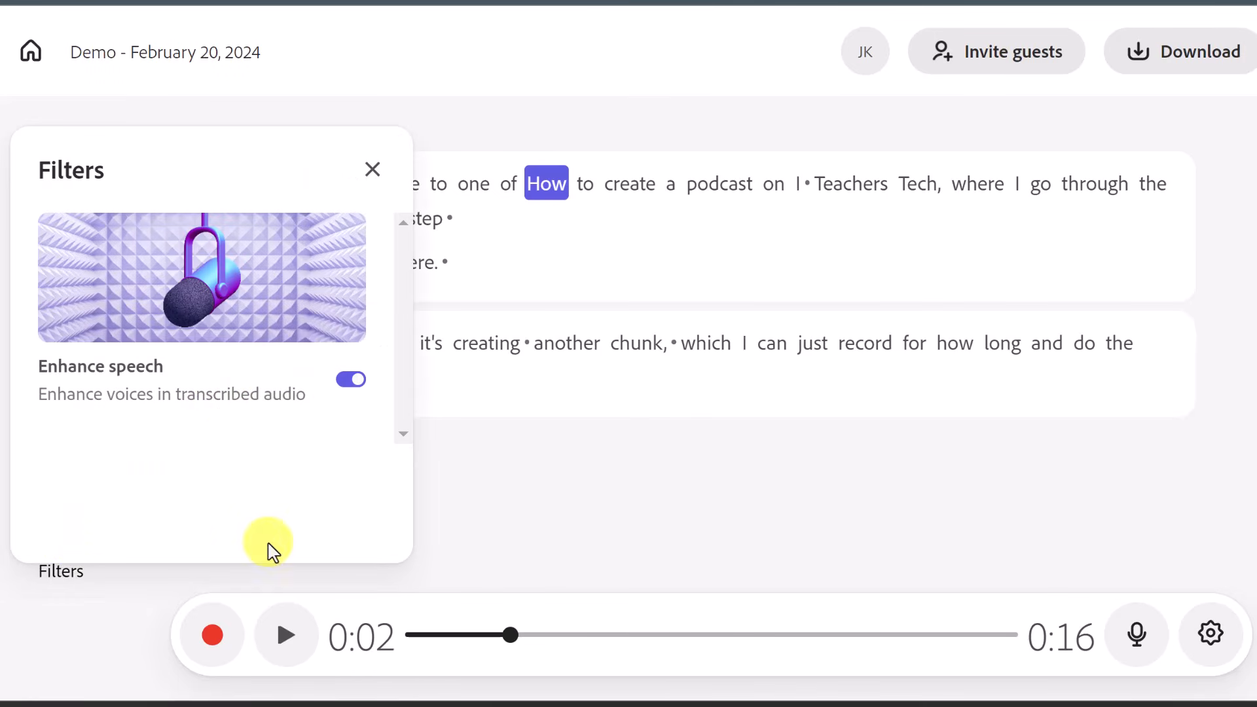
pyautogui.click(285, 637)
pyautogui.click(68, 547)
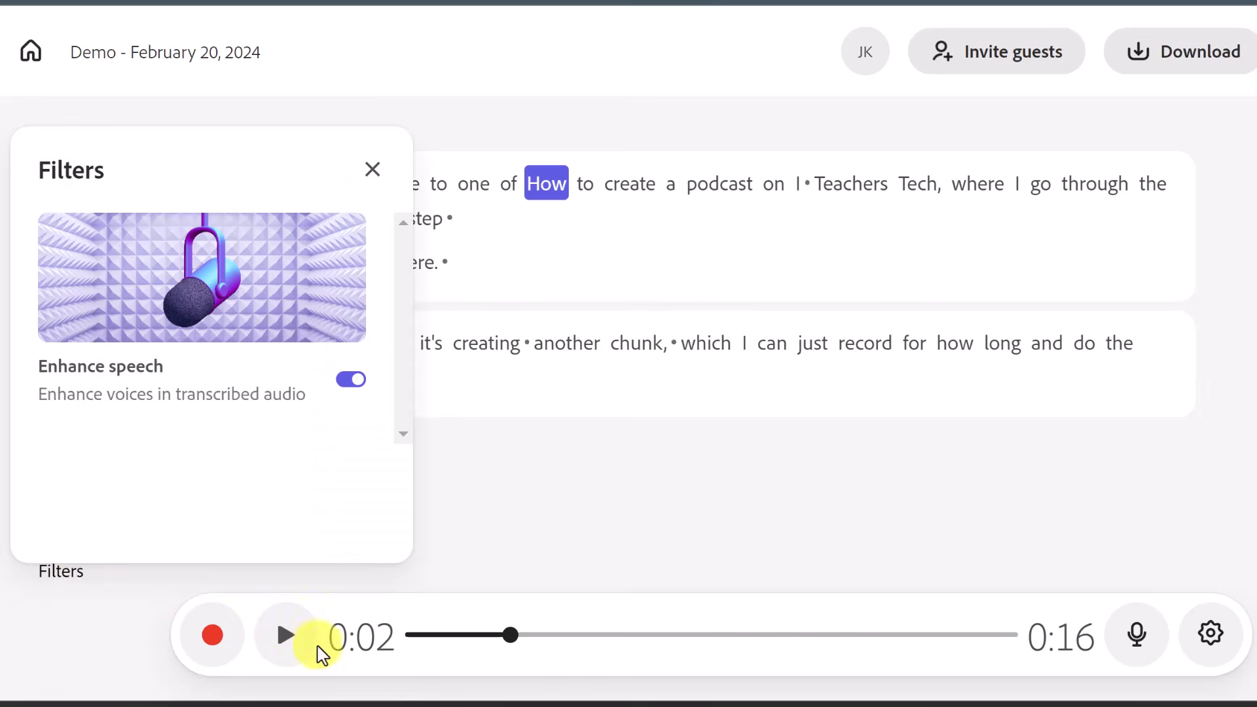
pyautogui.click(288, 640)
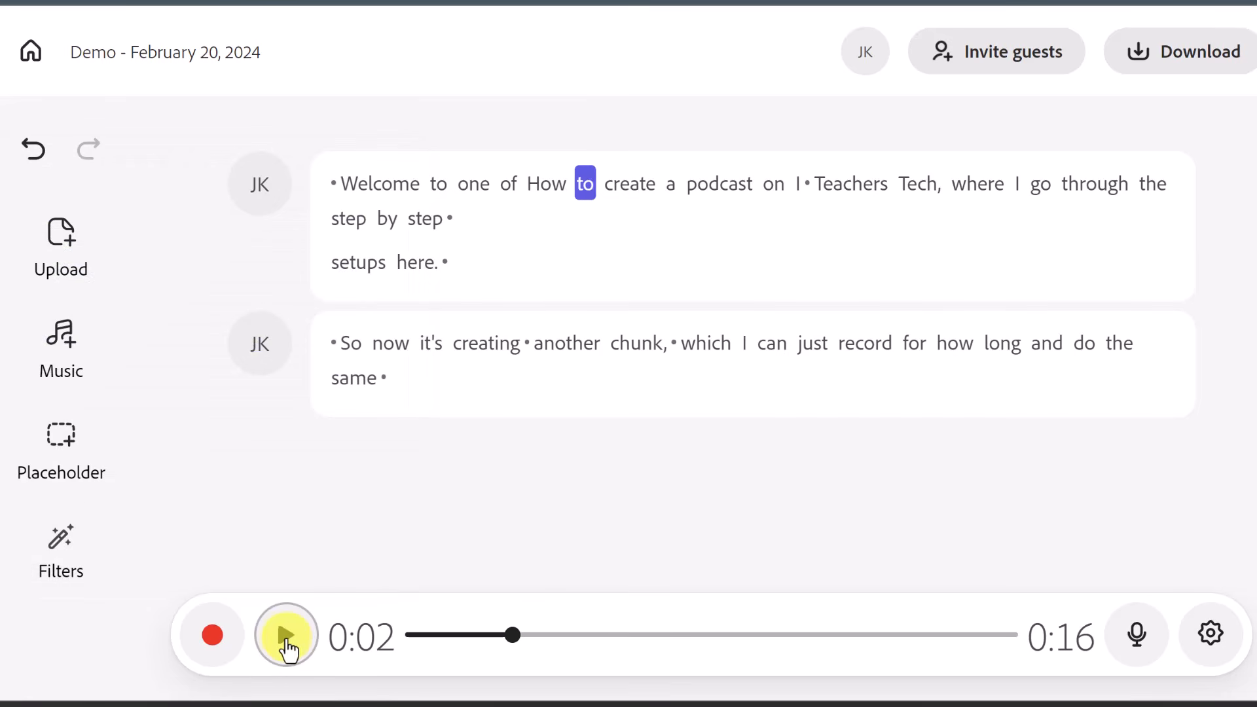
pyautogui.click(63, 577)
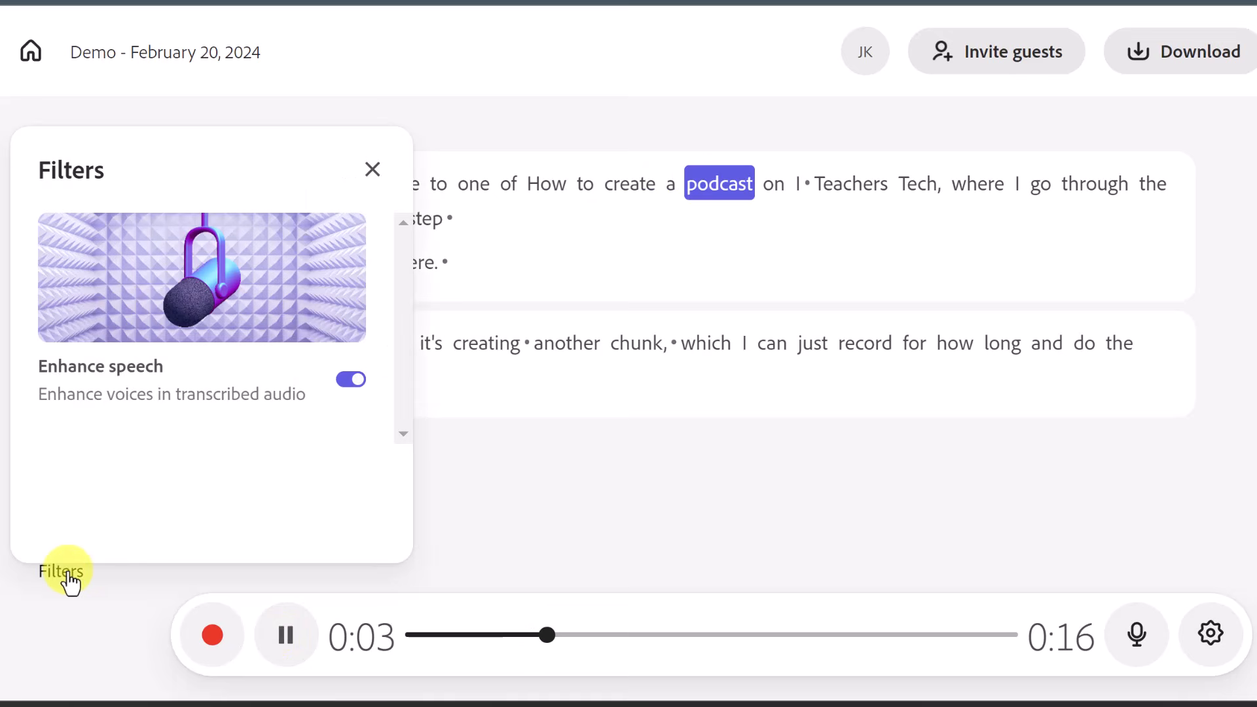
pyautogui.click(347, 383)
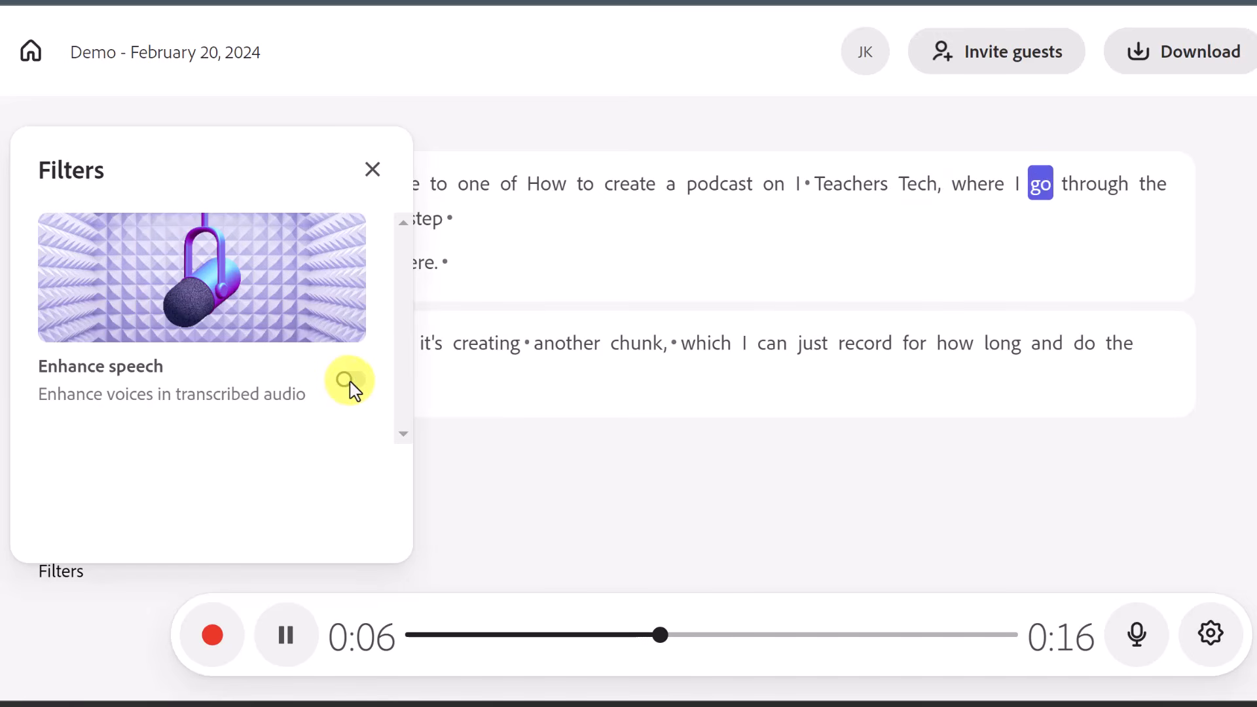
pyautogui.click(346, 383)
pyautogui.click(299, 640)
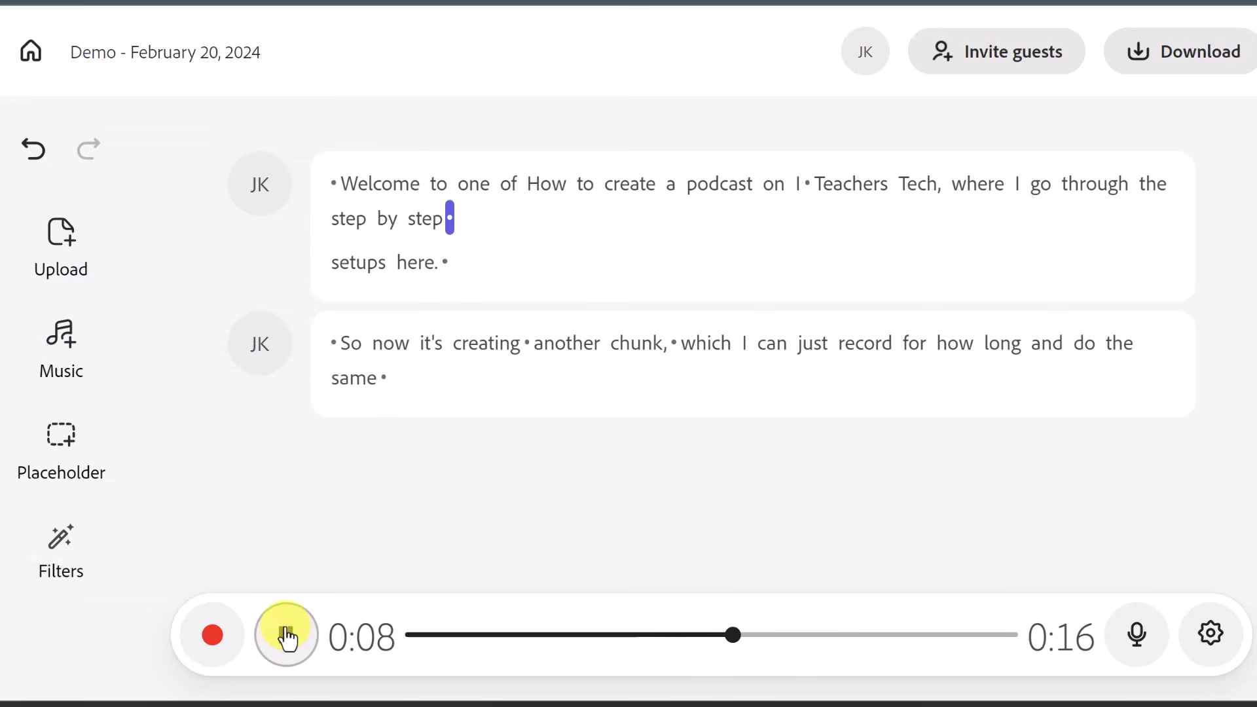
pyautogui.click(298, 638)
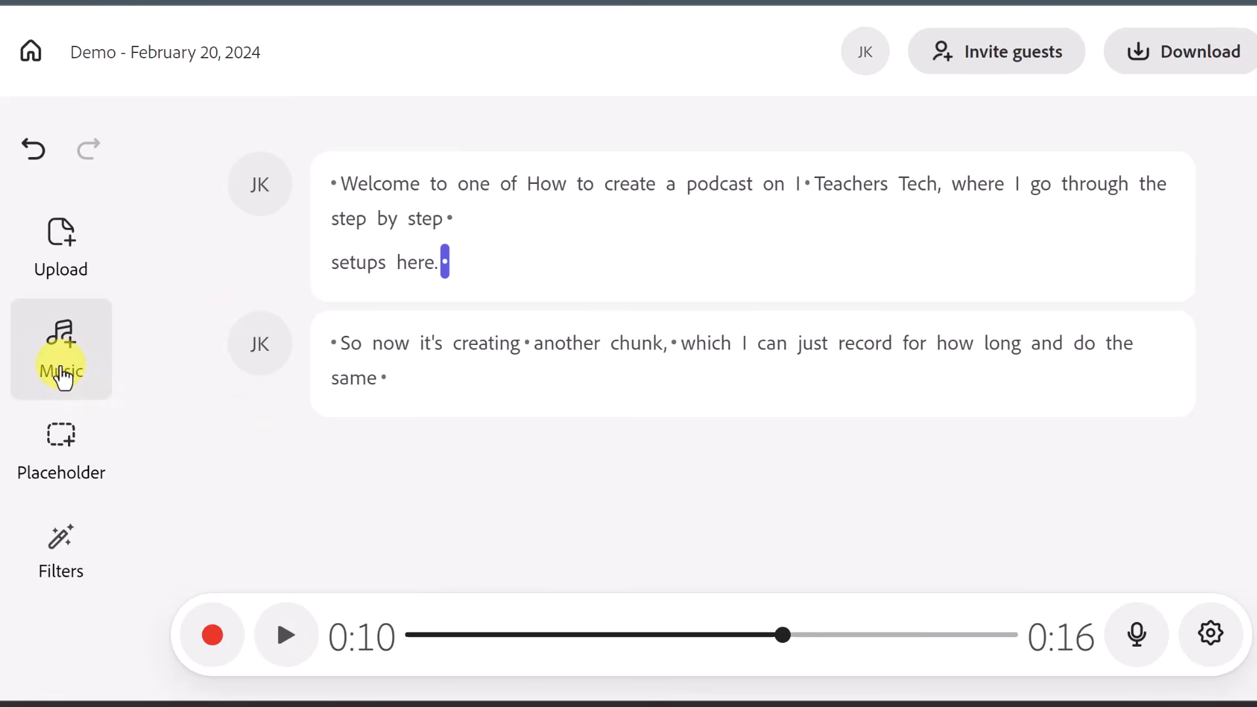
# - Preview the Low energy (short) intro from the Lemon Bass collection and insert it between the two spoken clips
pyautogui.click(63, 365)
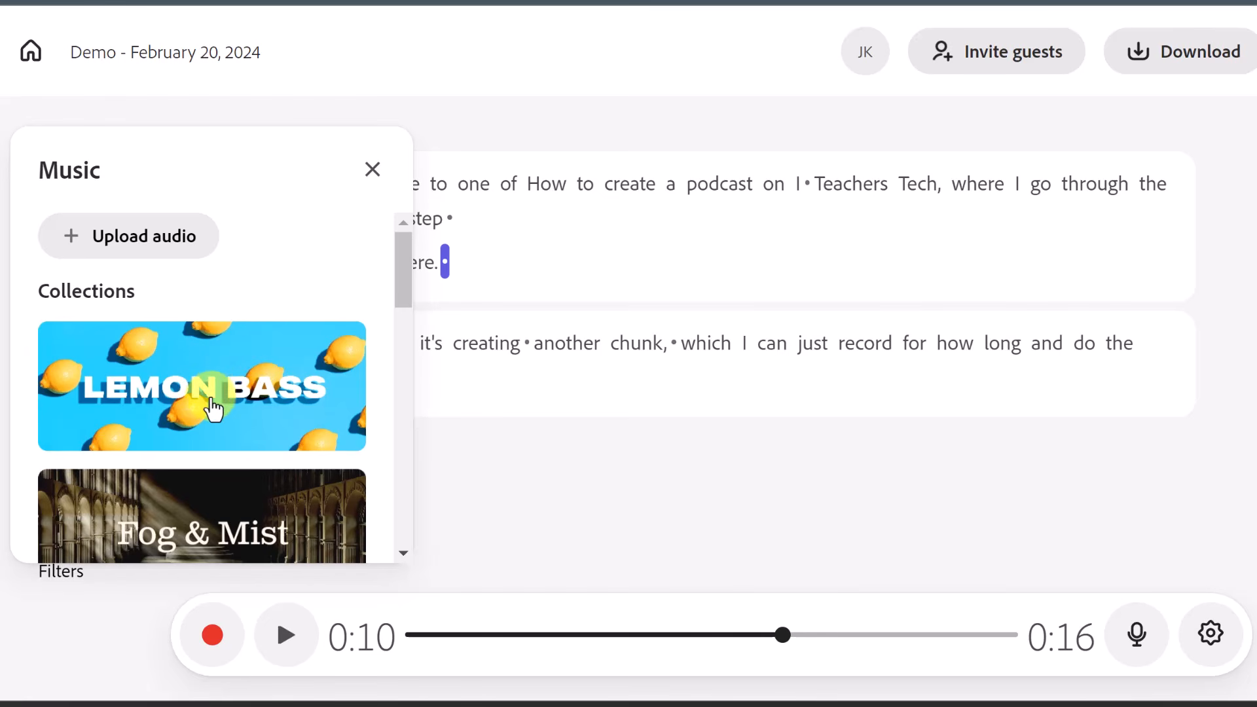
pyautogui.click(213, 411)
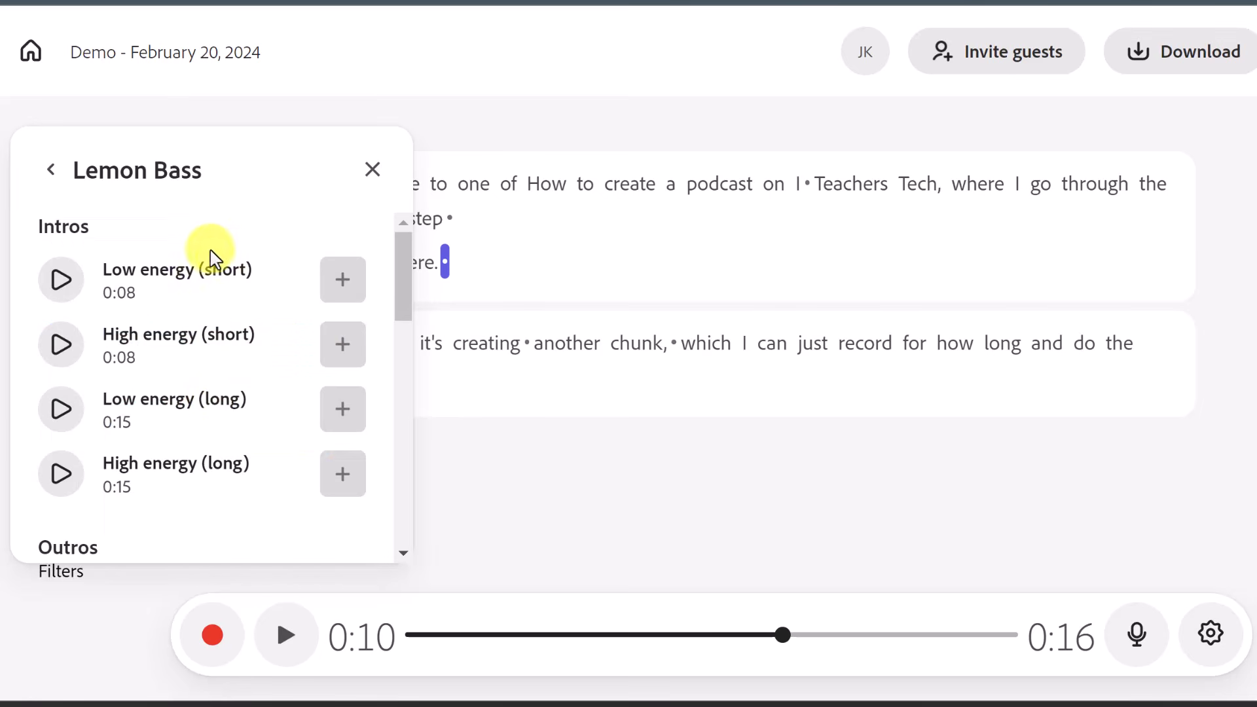
pyautogui.click(76, 288)
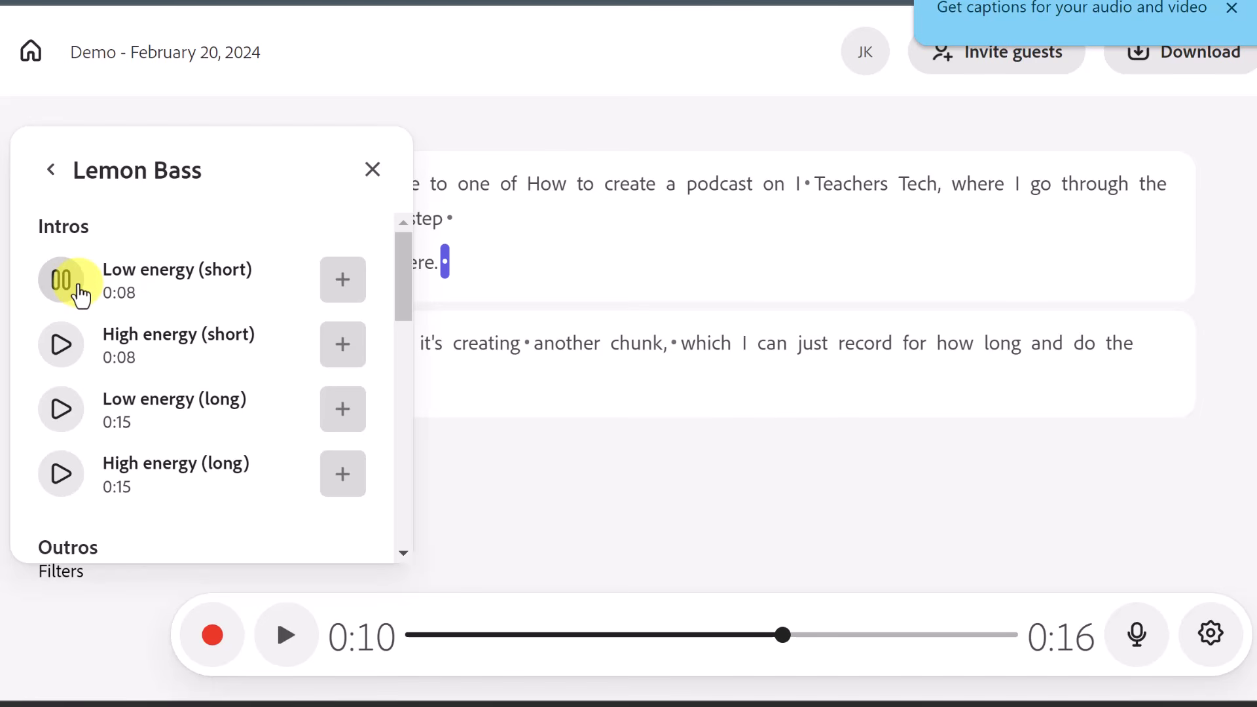
pyautogui.click(77, 292)
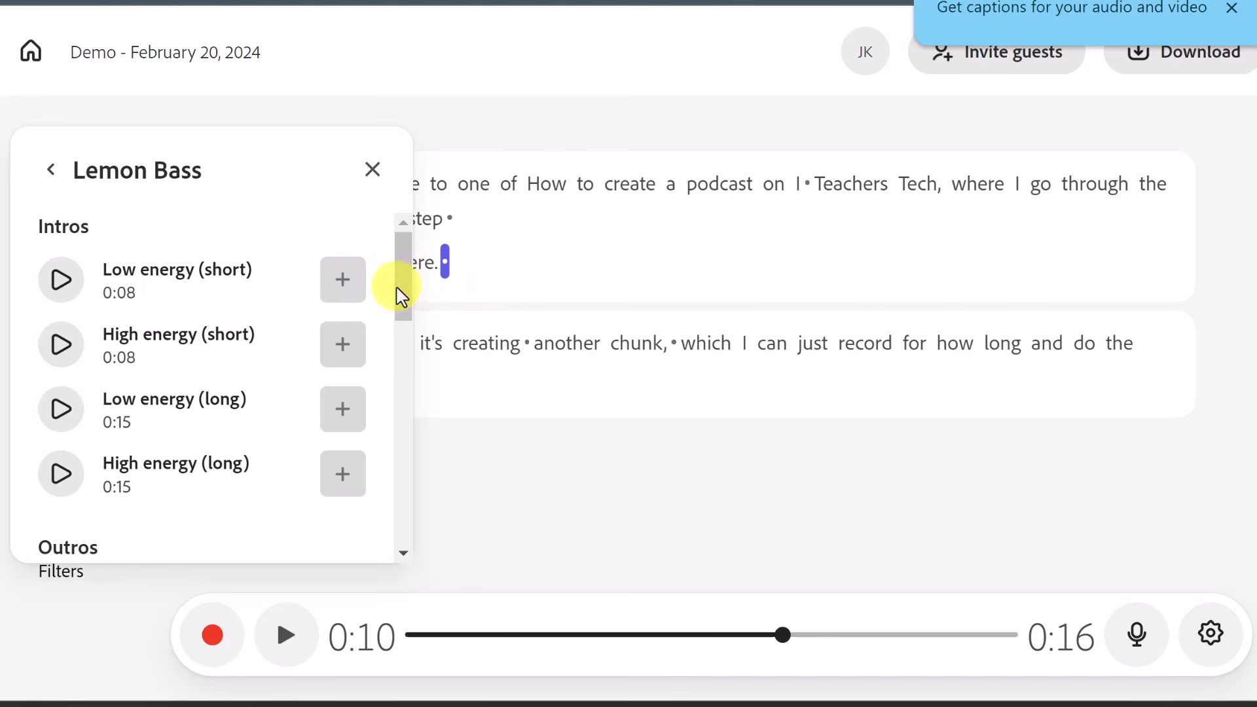
pyautogui.click(354, 292)
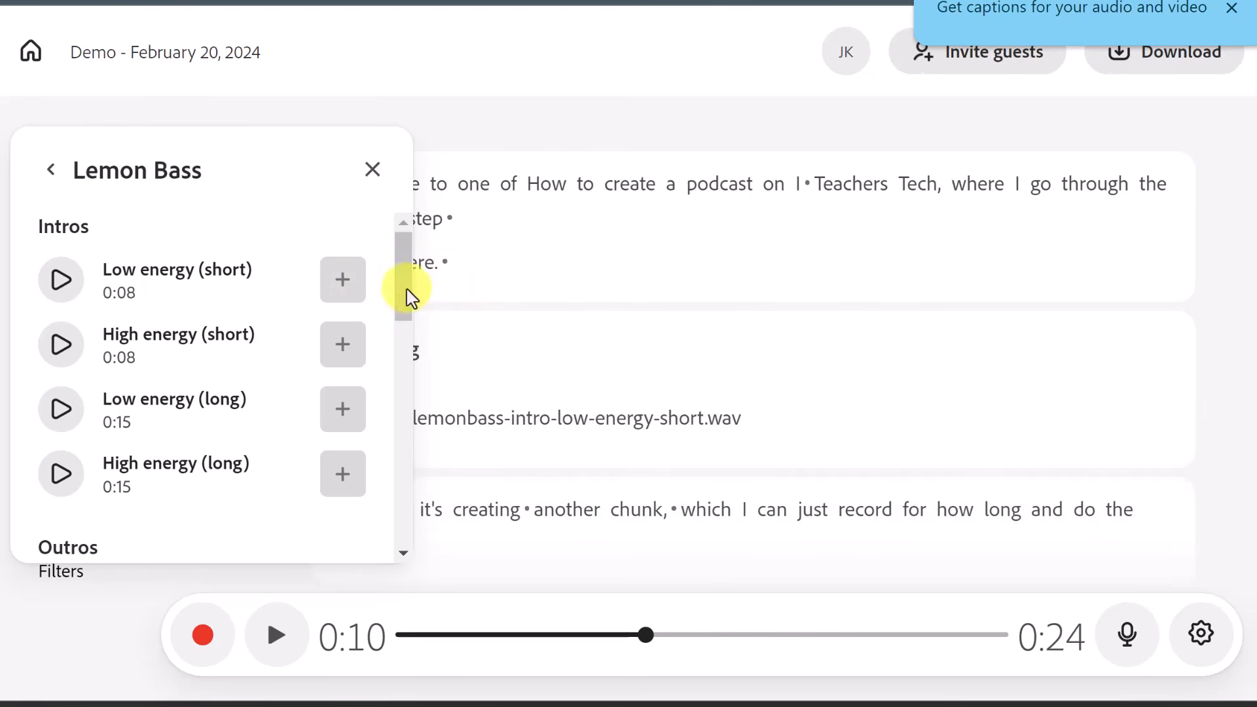
pyautogui.click(373, 170)
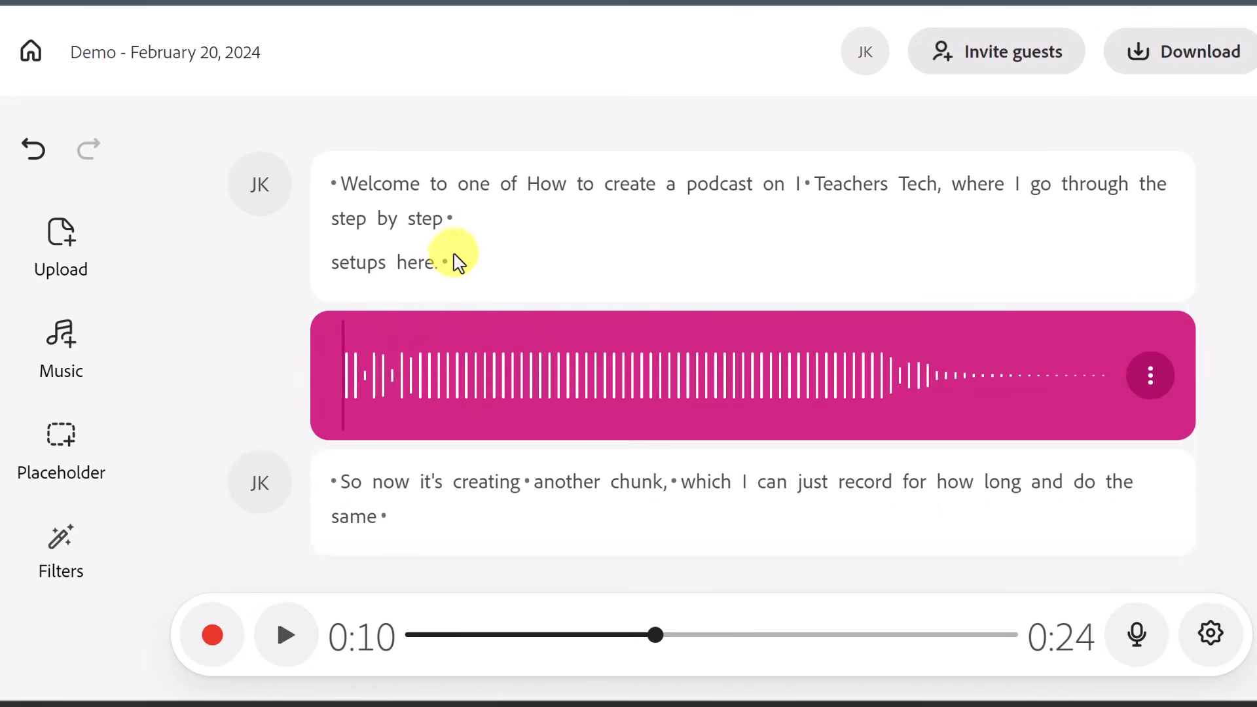
# - Play the transition from "step by step" into the music clip and undo the music insertion
pyautogui.click(354, 223)
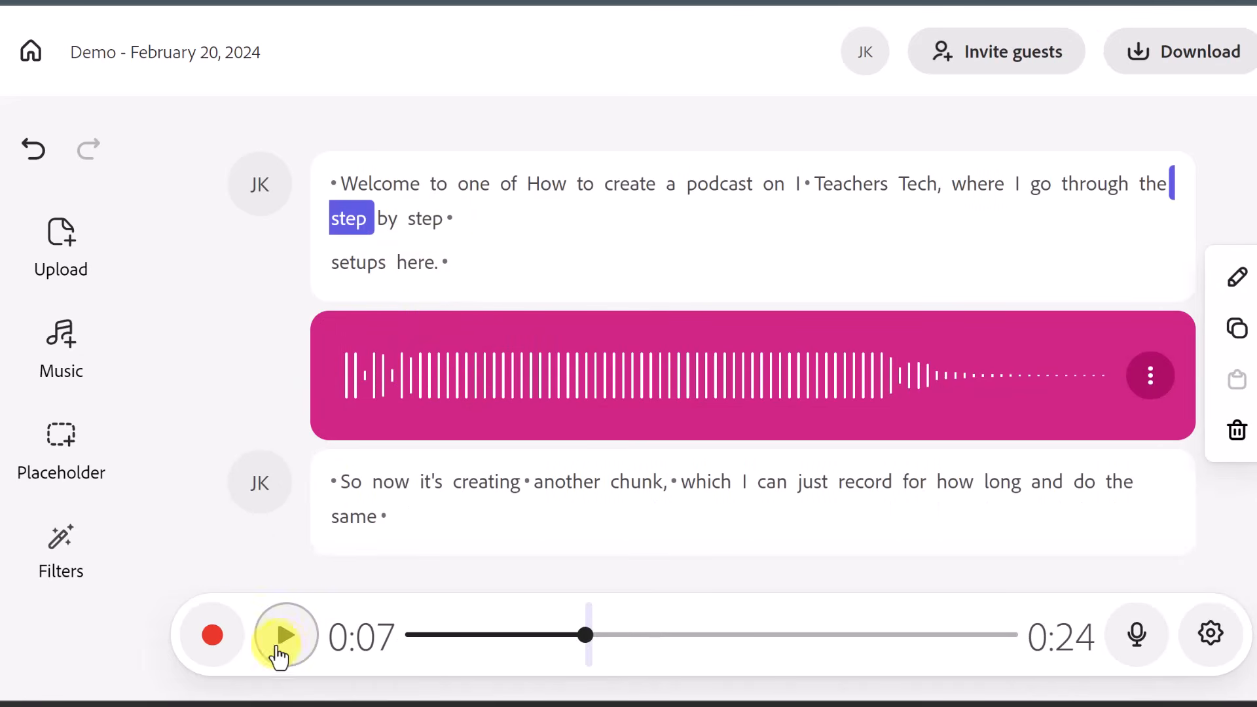
pyautogui.click(285, 638)
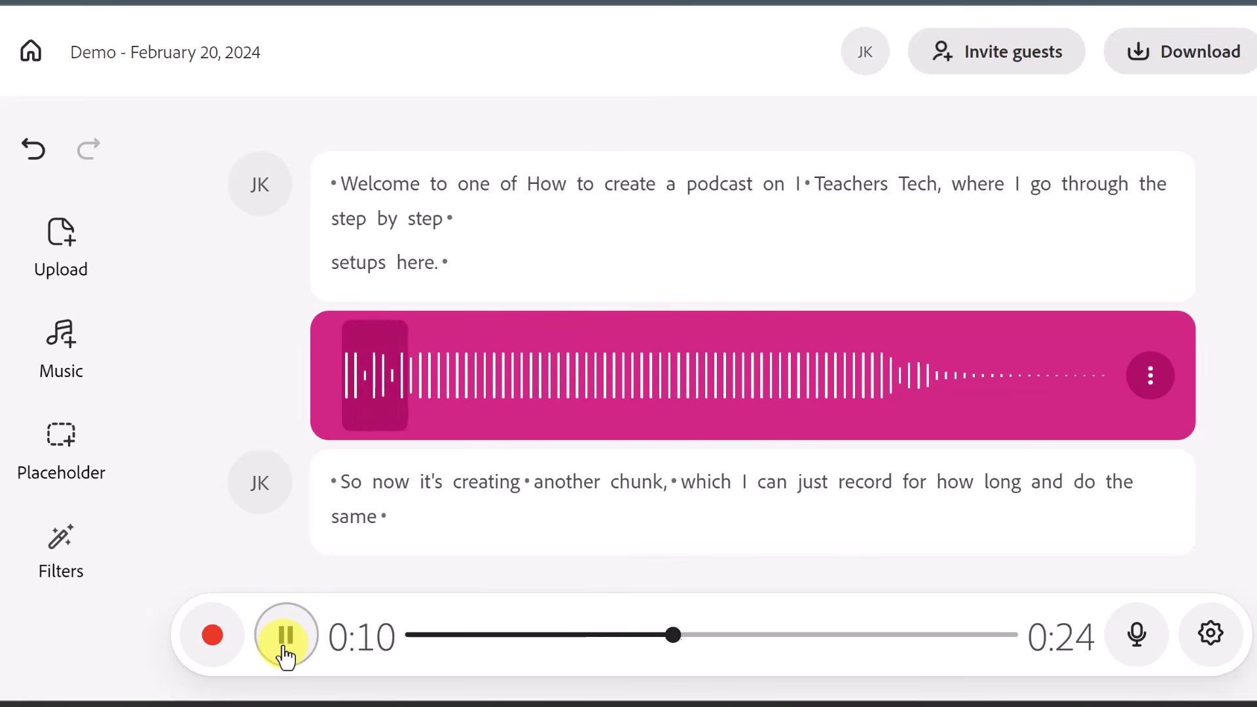
pyautogui.click(286, 636)
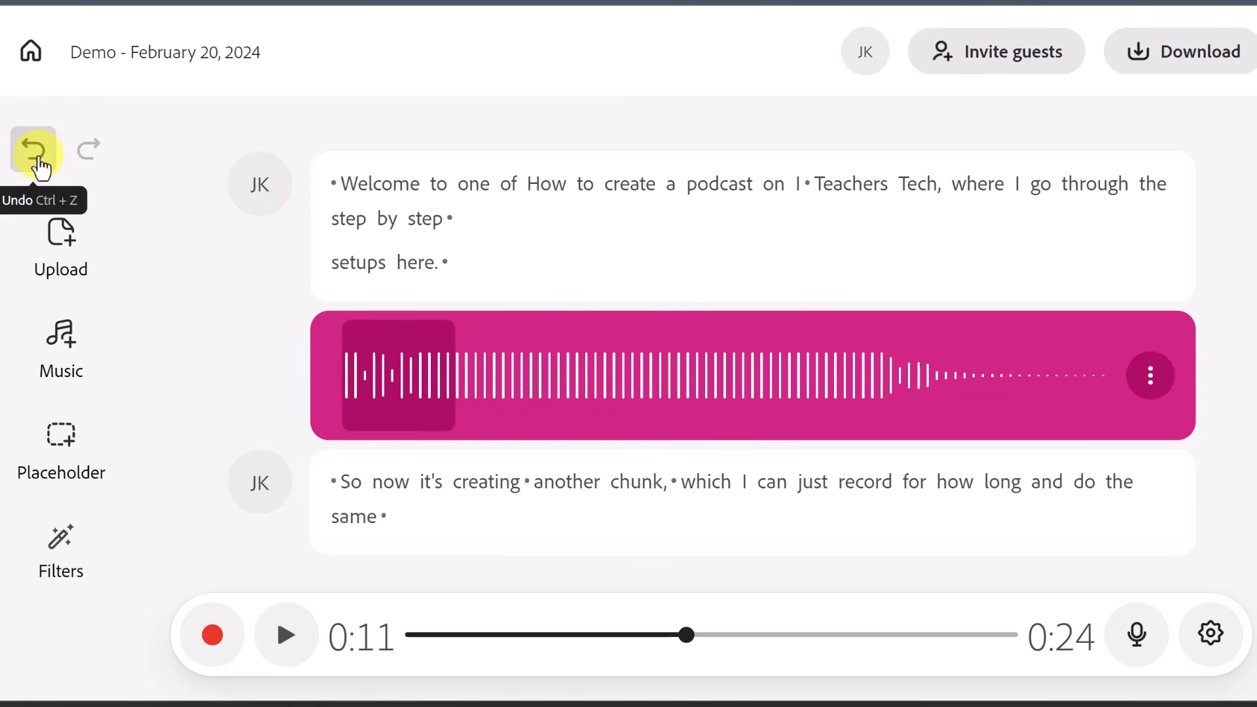
pyautogui.click(36, 157)
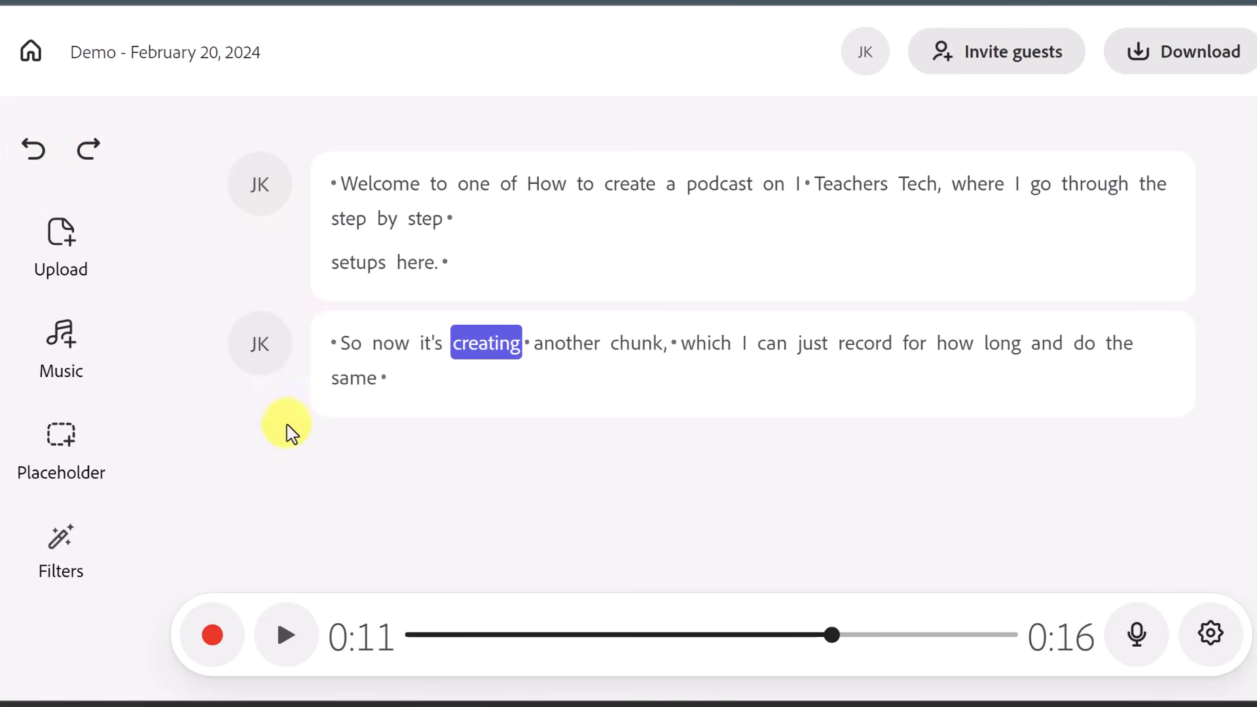
# - Insert the Lemon Bass Low energy (short) intro ahead of the first spoken clip, at the word "Welcome"
pyautogui.click(346, 190)
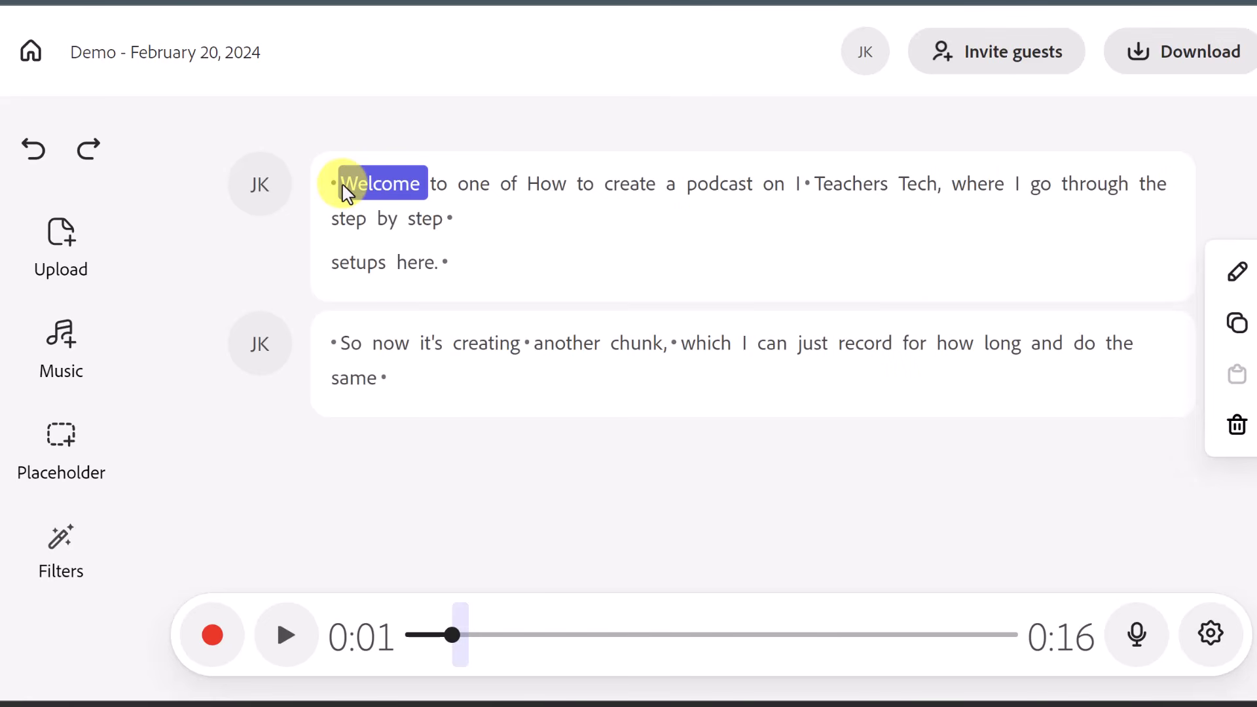
pyautogui.click(57, 374)
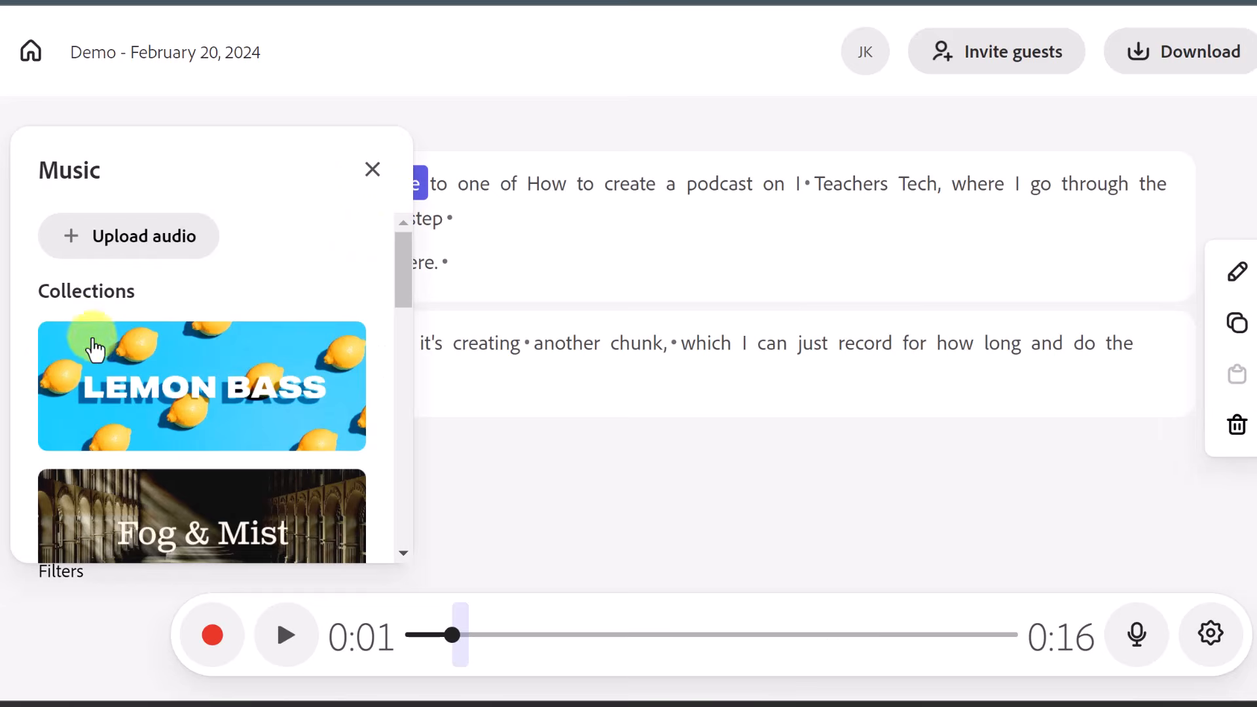
pyautogui.click(94, 349)
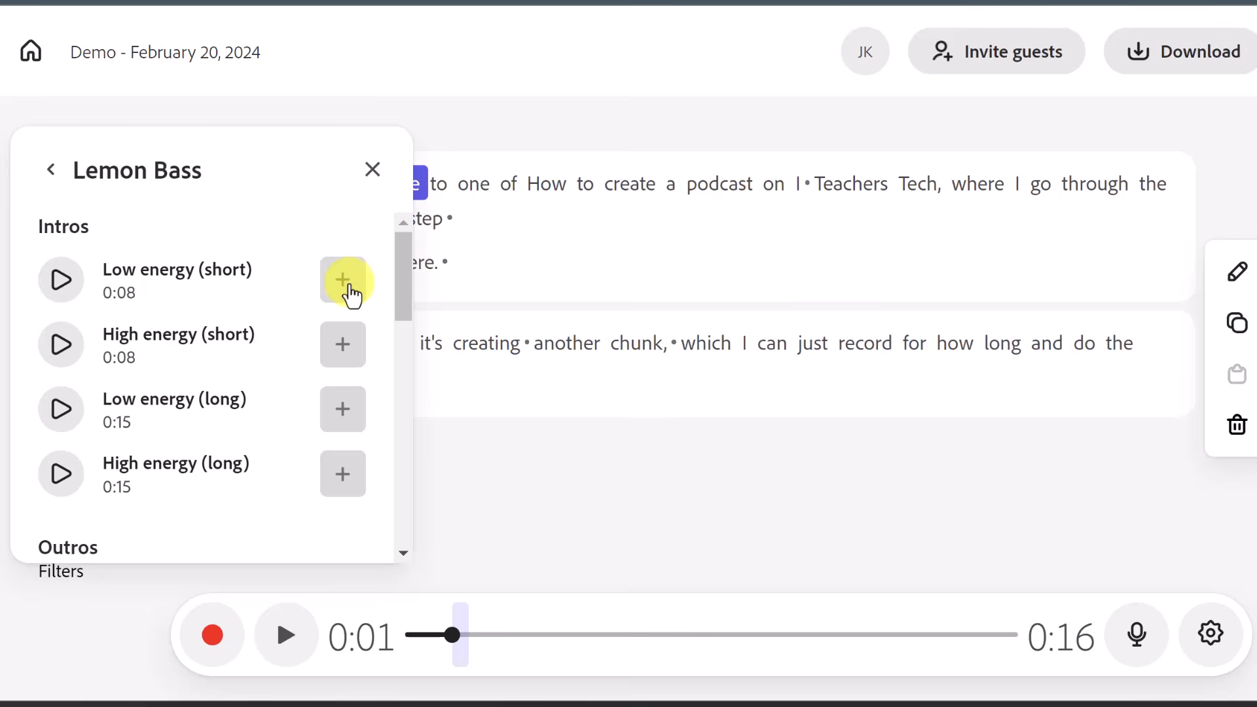
pyautogui.click(343, 280)
pyautogui.click(372, 170)
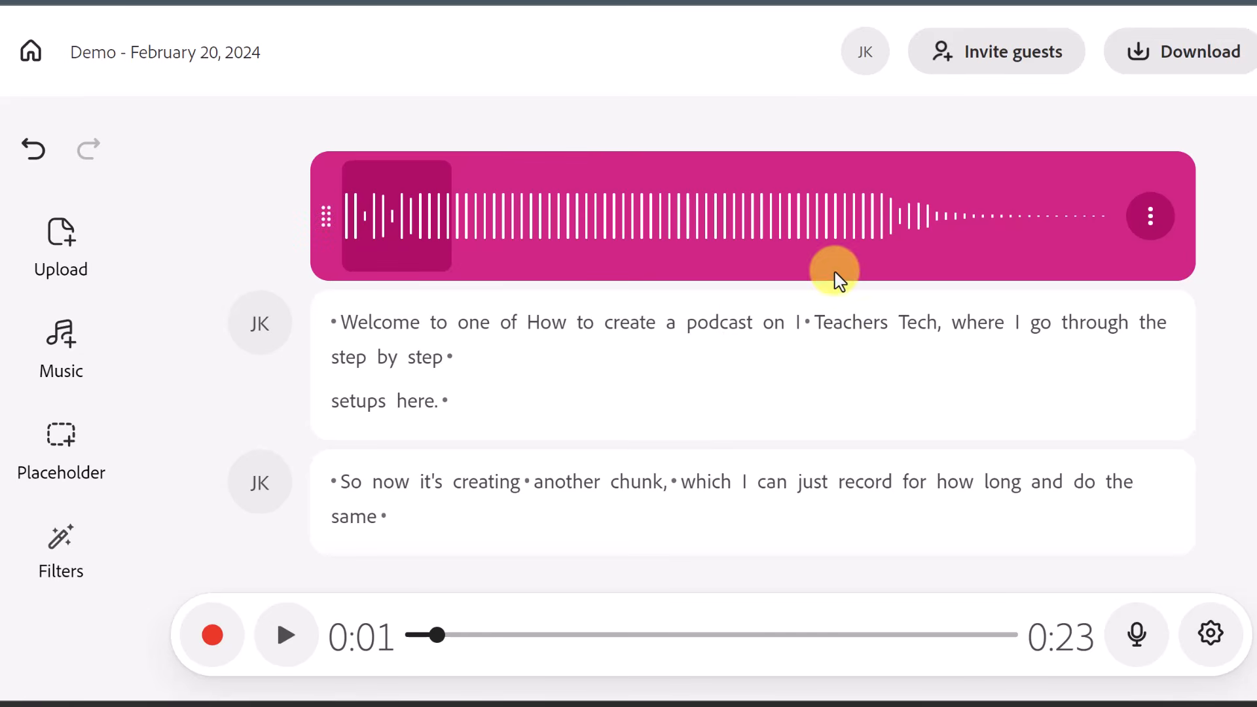
# - Turn on Fade in and Fade out for the intro music clip
pyautogui.click(1150, 231)
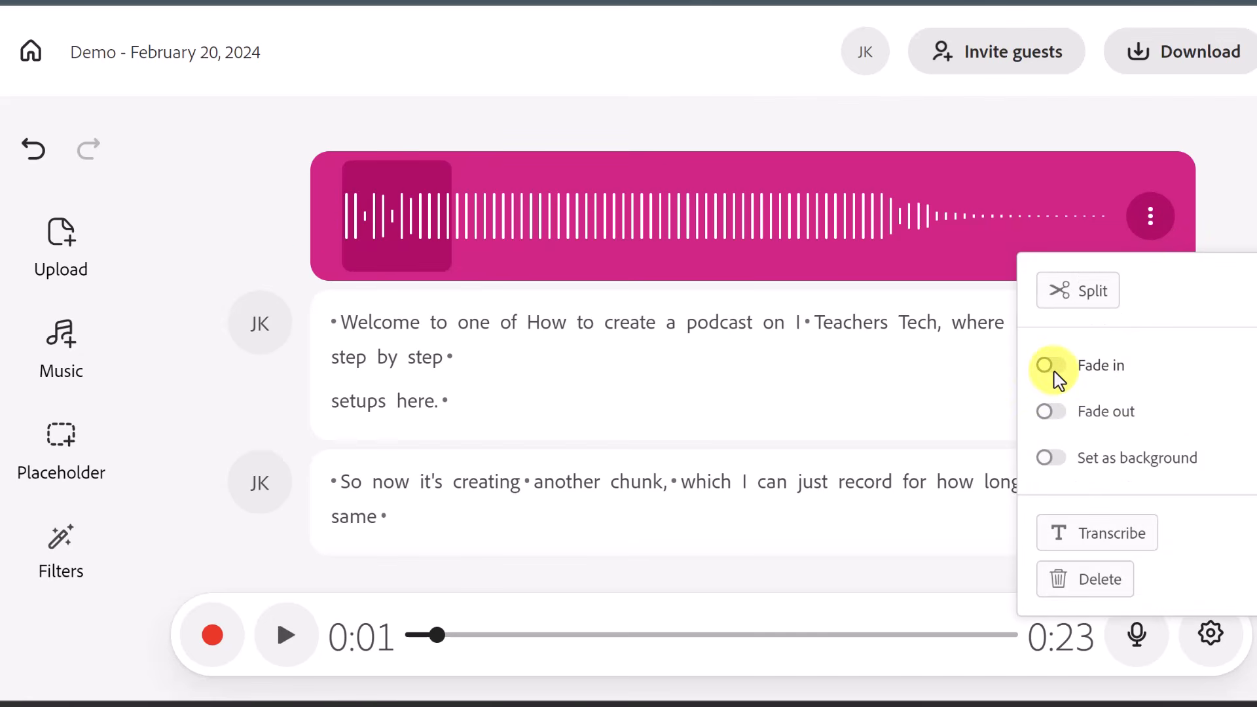
pyautogui.click(1050, 365)
pyautogui.click(1052, 414)
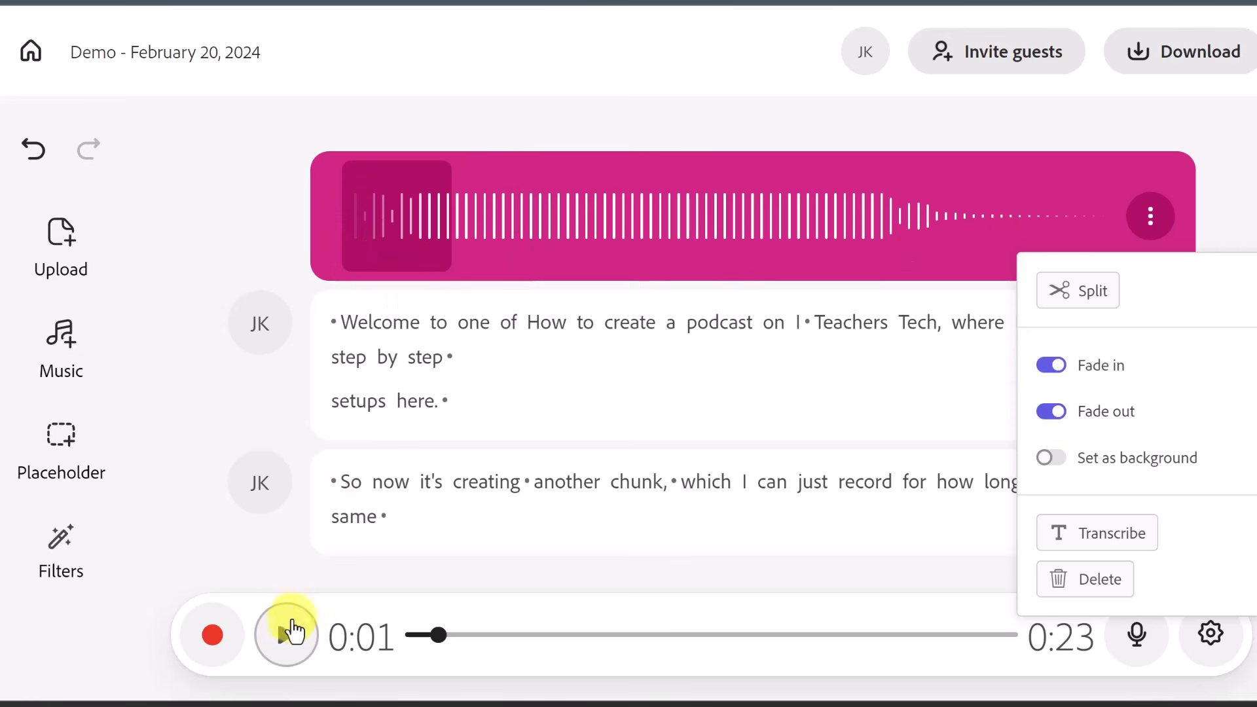
# - Play the music clip from its start to hear the fade in
pyautogui.click(288, 635)
pyautogui.click(289, 630)
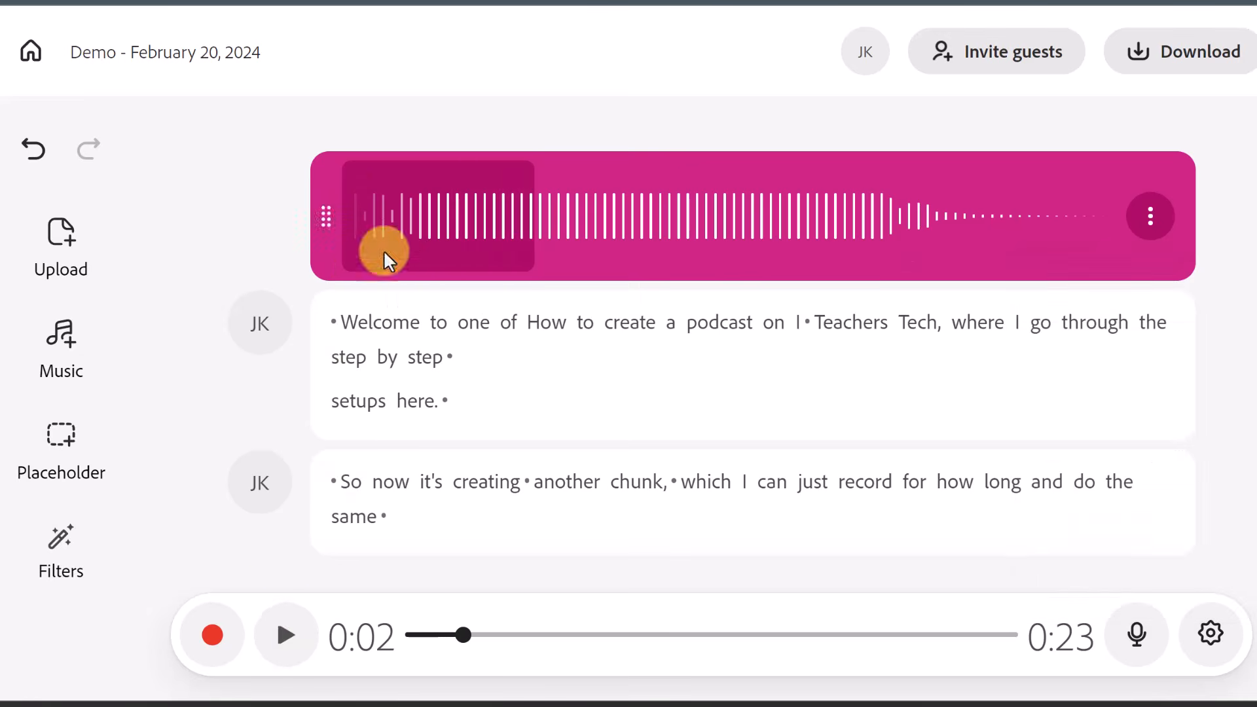
pyautogui.click(353, 239)
pyautogui.click(275, 652)
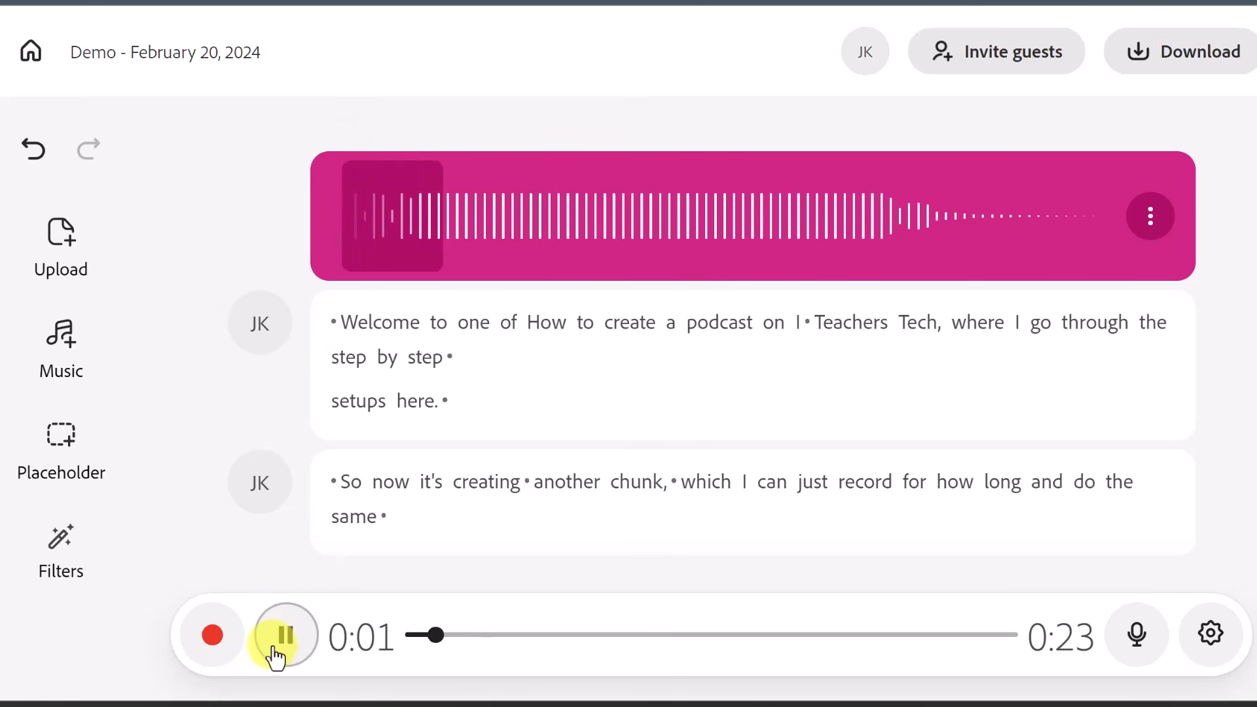
pyautogui.click(280, 655)
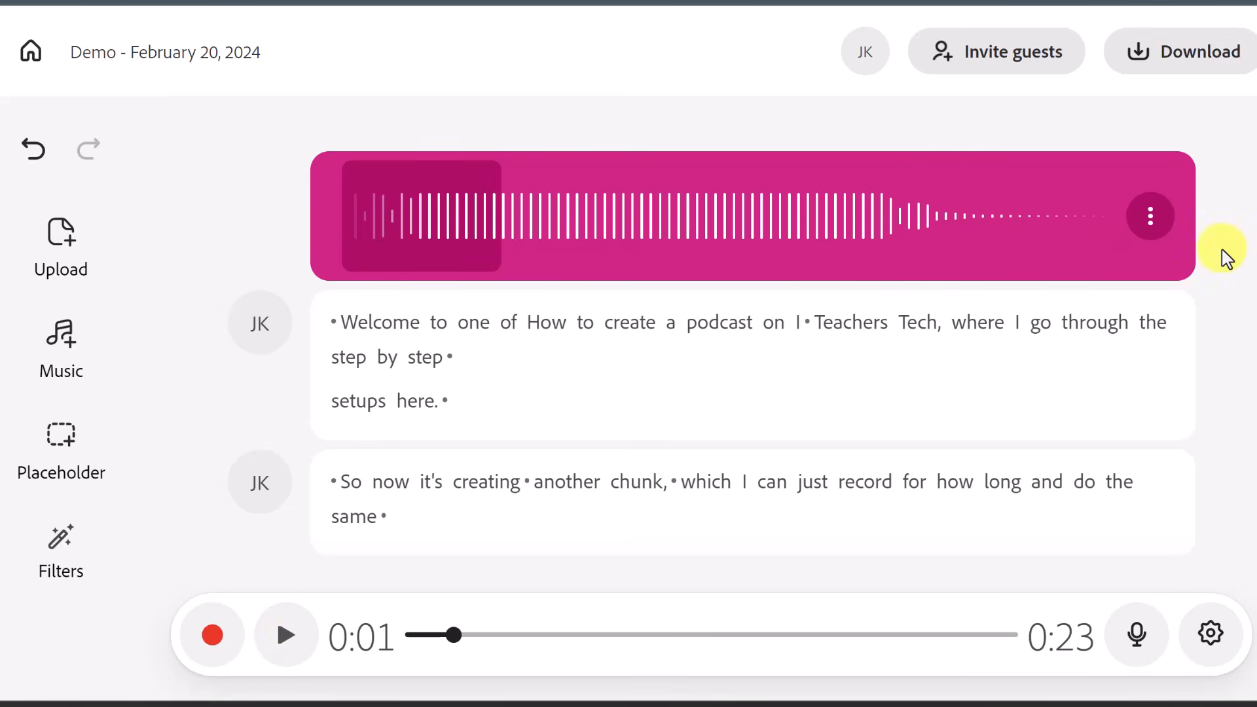
# - Set the intro music as background under the speech and play the podcast from the beginning
pyautogui.click(1154, 225)
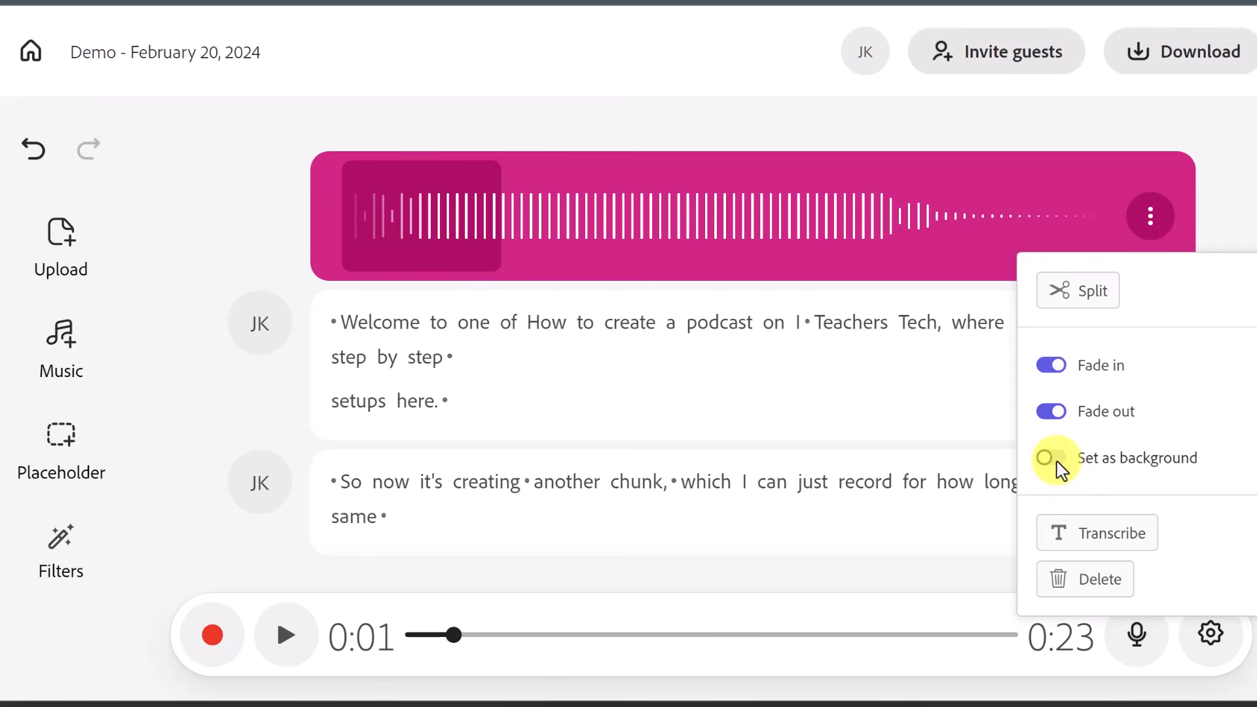
pyautogui.click(1053, 460)
pyautogui.click(781, 520)
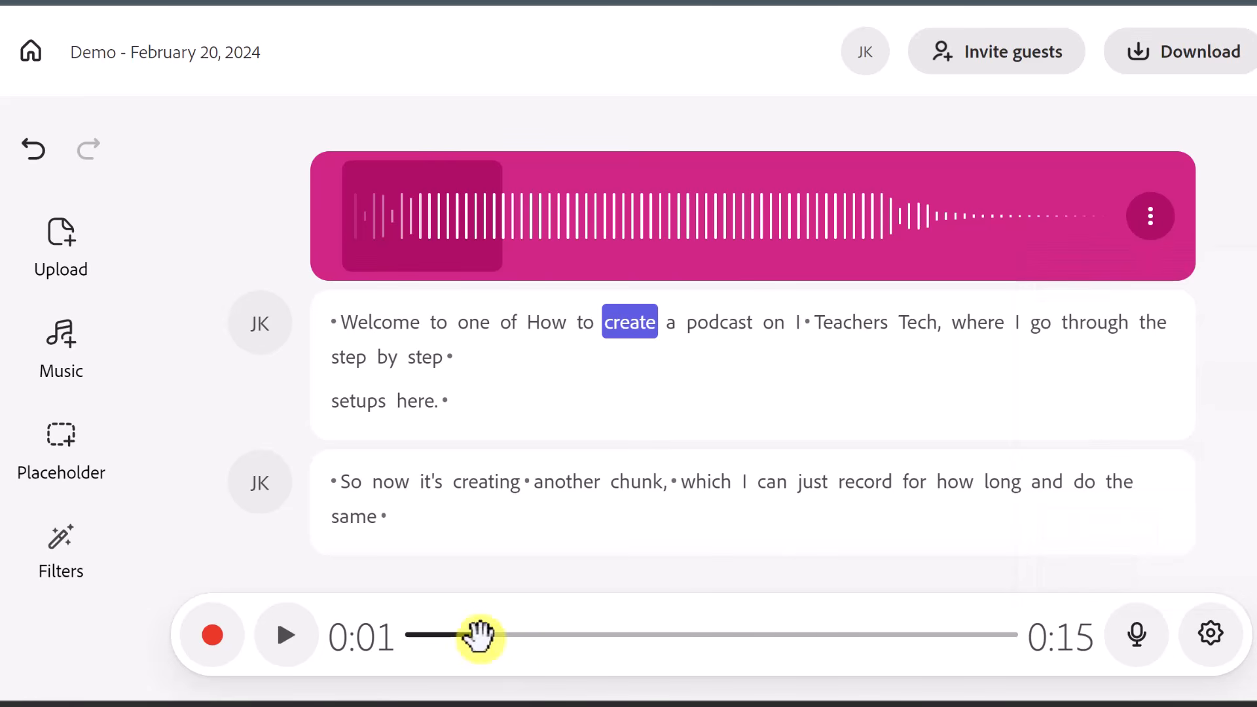
pyautogui.moveTo(479, 635); pyautogui.dragTo(360, 634)
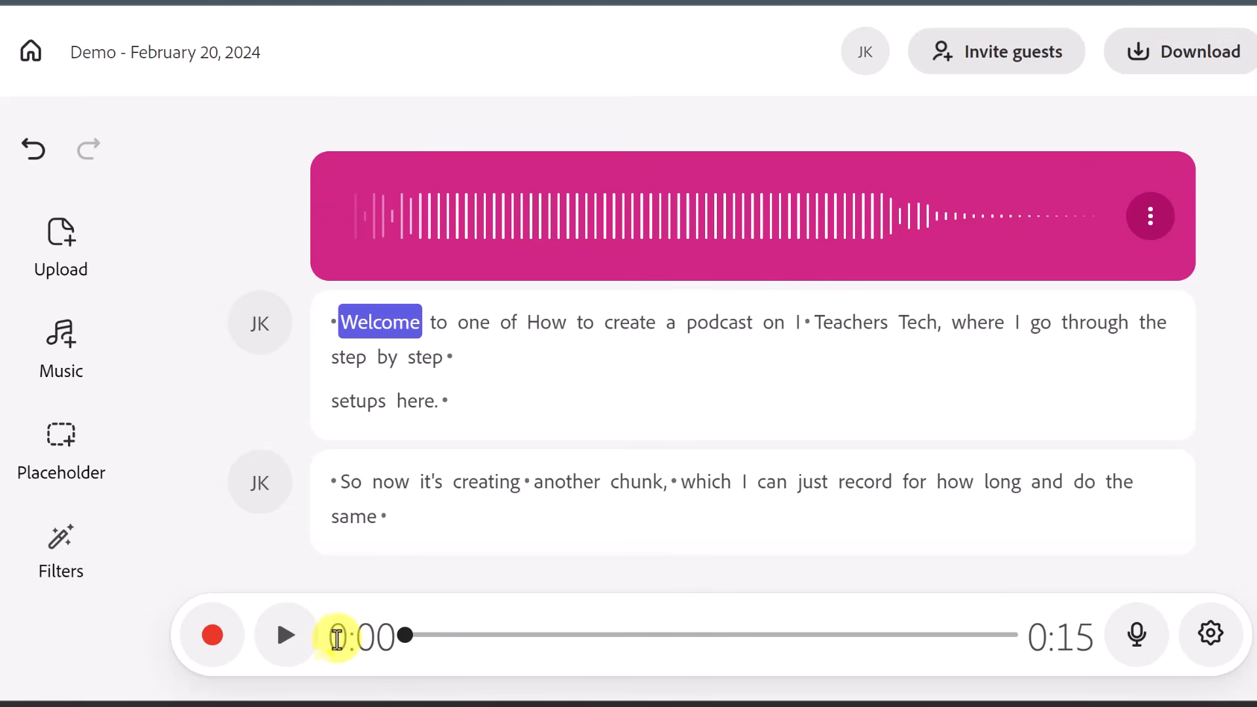
pyautogui.click(305, 648)
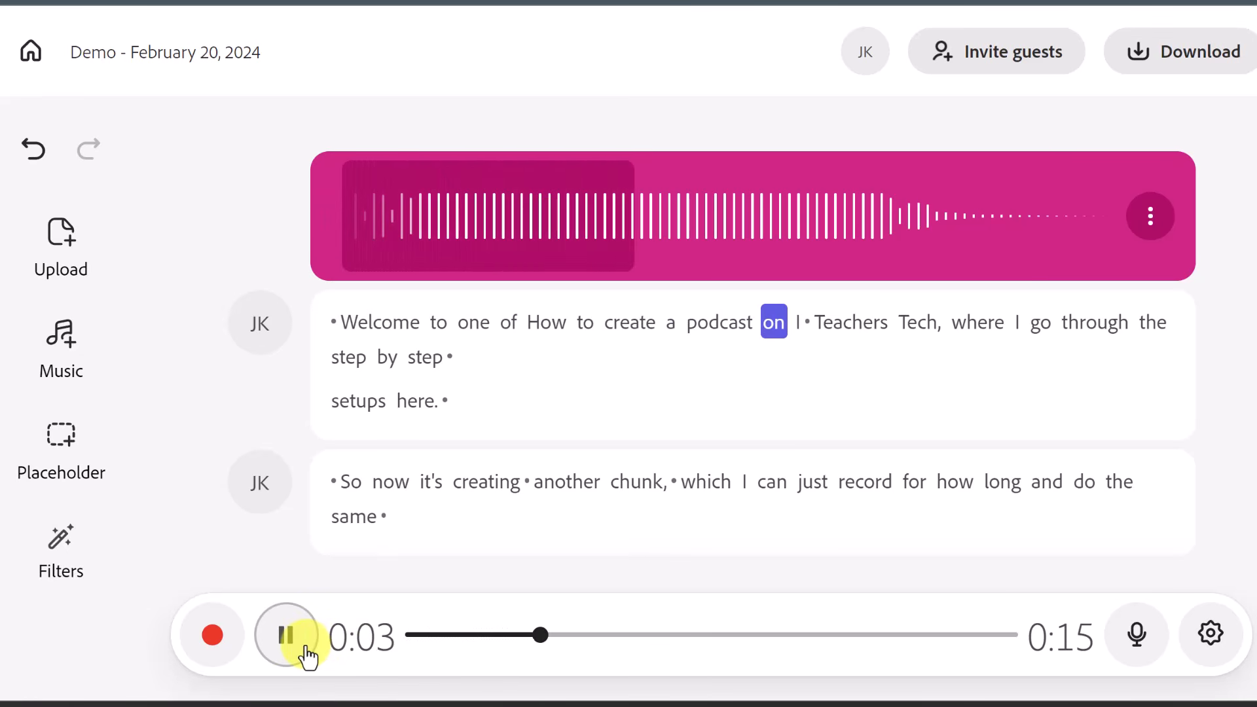
pyautogui.click(305, 649)
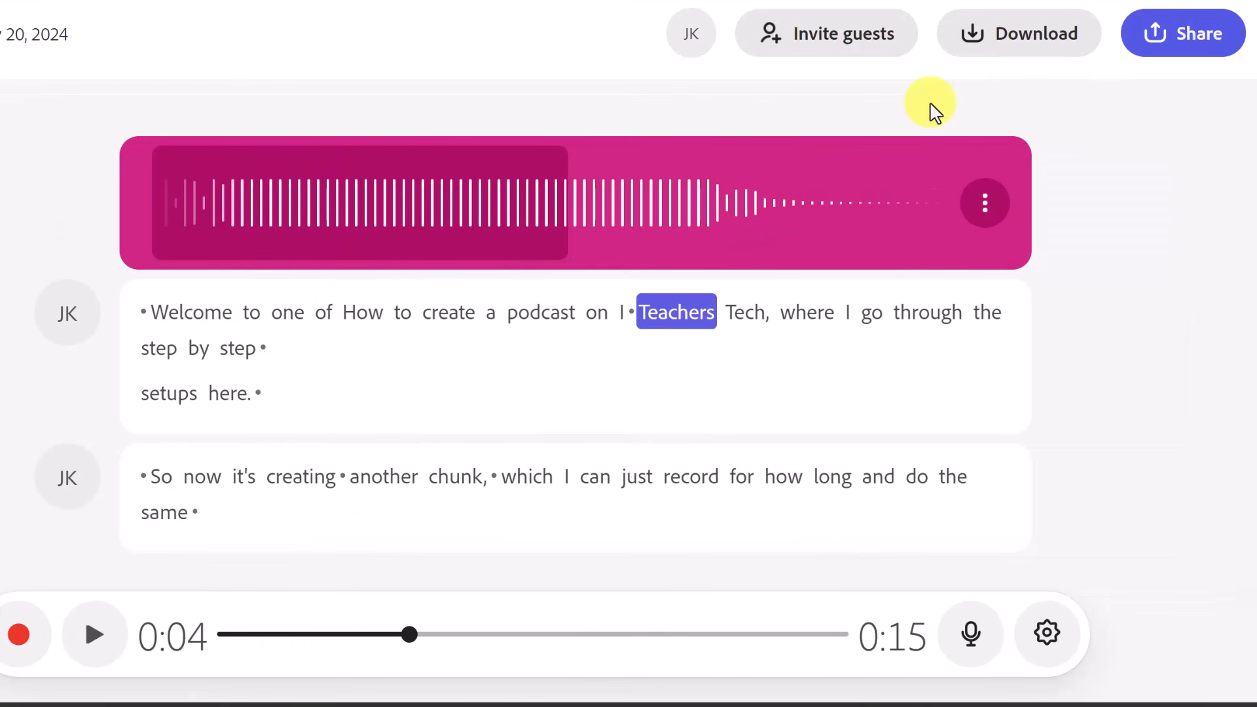
# - Invite a guest to the project by filling in the guest's suggested e-mail address
pyautogui.click(837, 44)
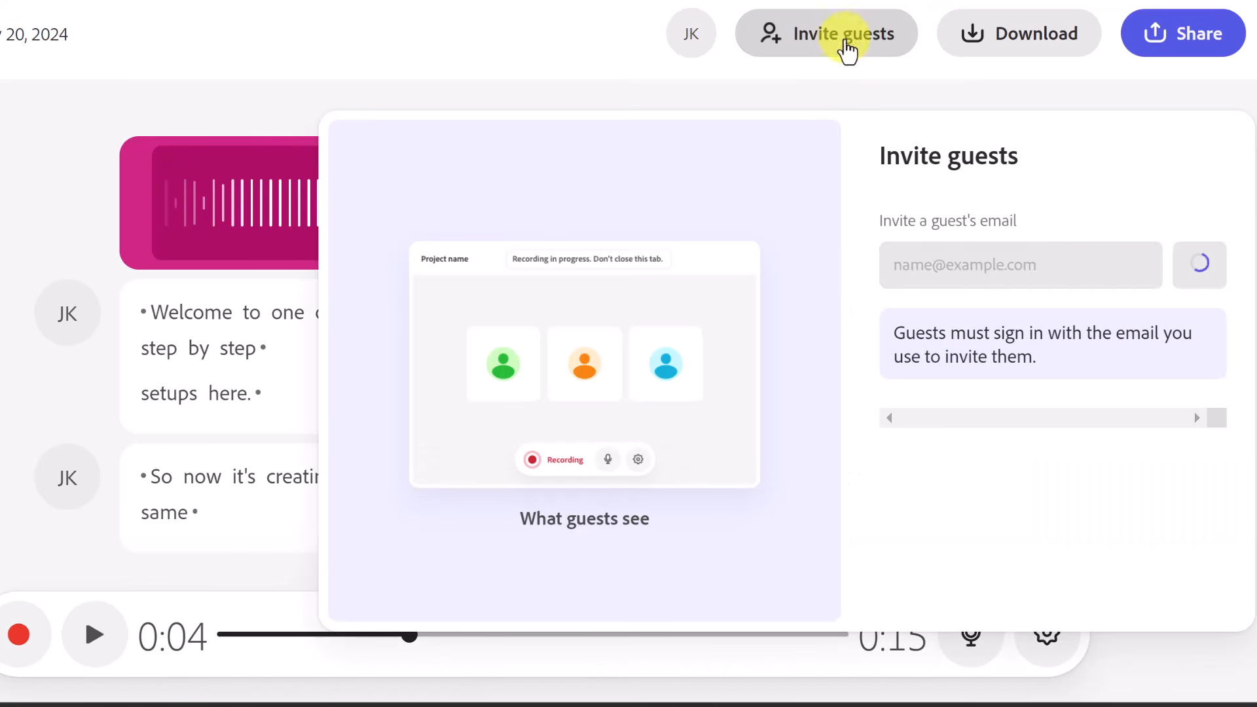
pyautogui.click(954, 268)
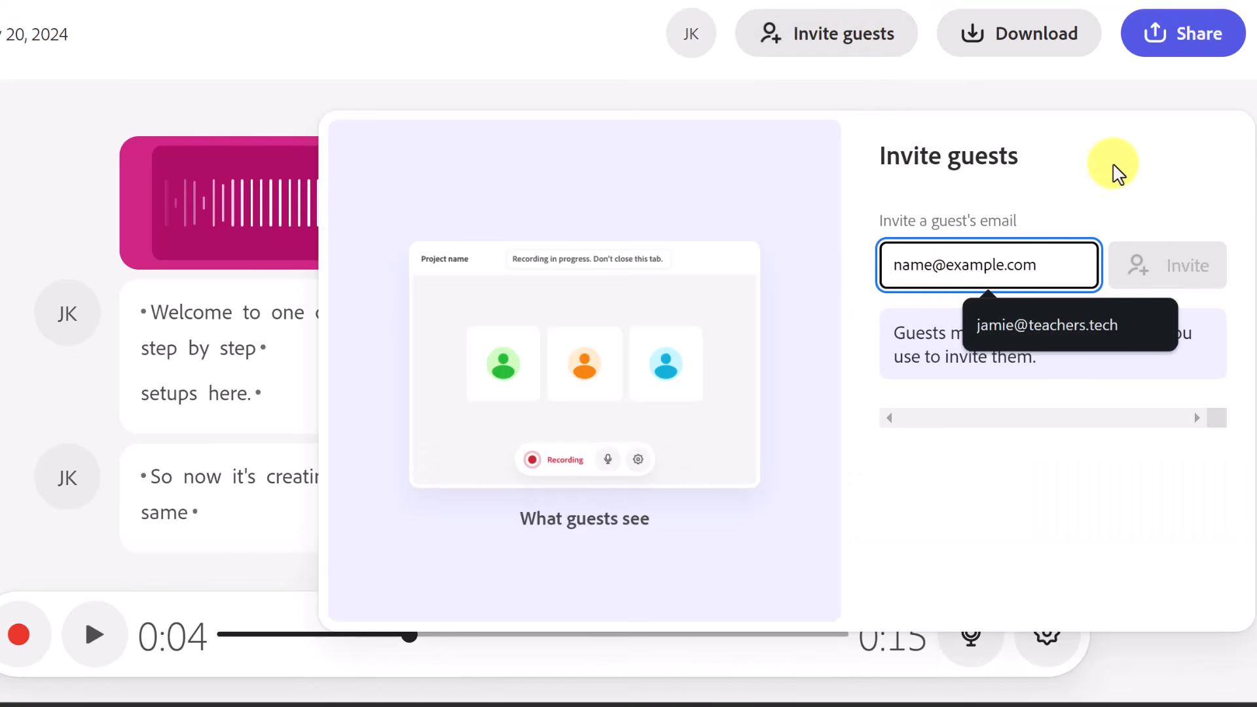
pyautogui.click(1054, 325)
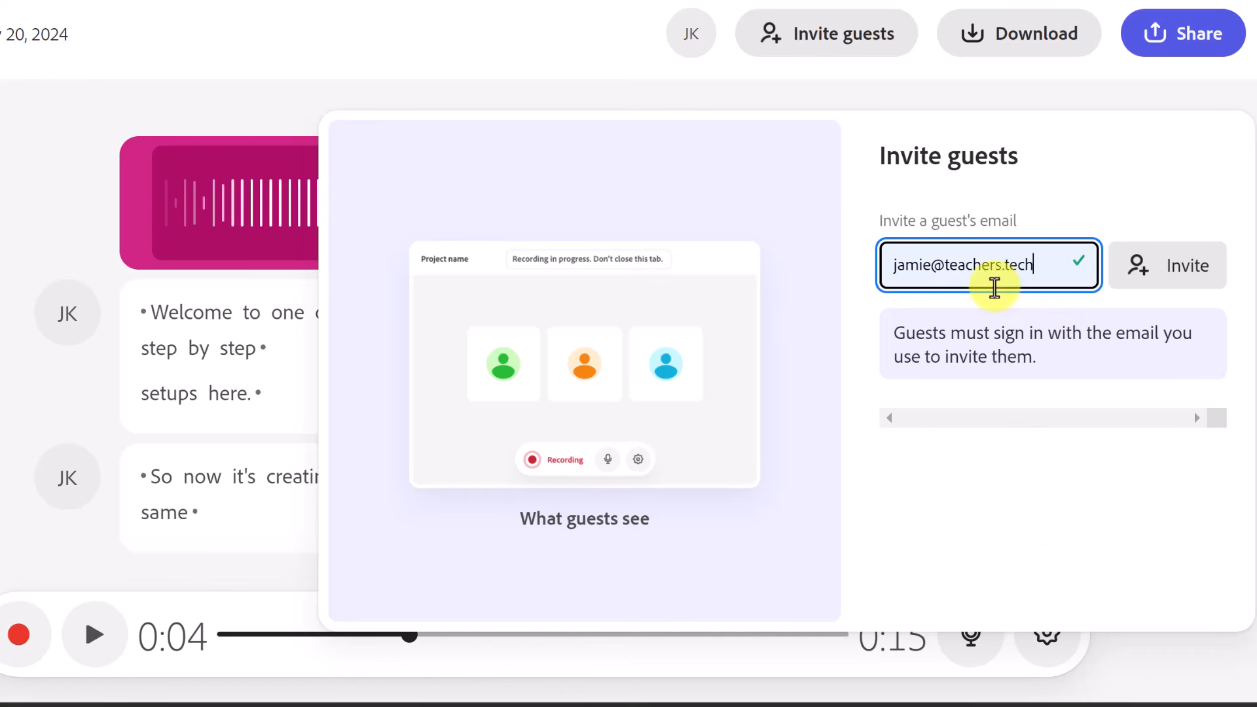
pyautogui.click(1168, 288)
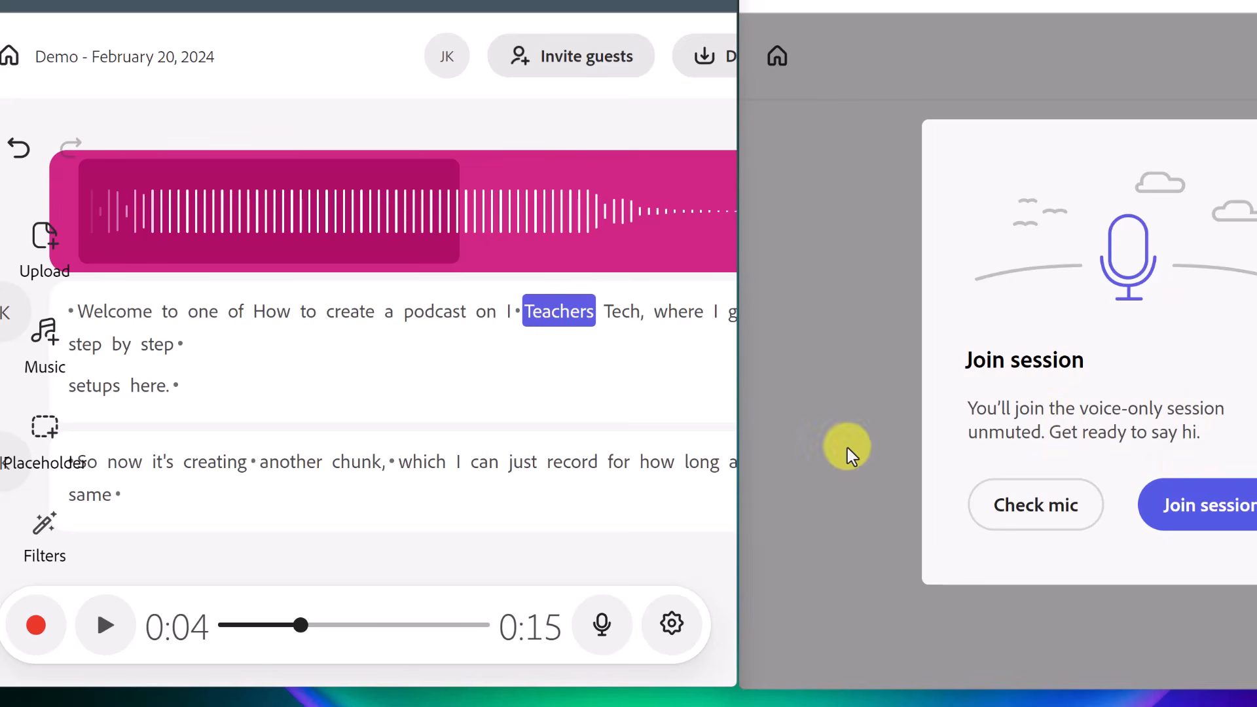
# - Mute the host's microphone and join the session as the guest in the second window
pyautogui.click(601, 639)
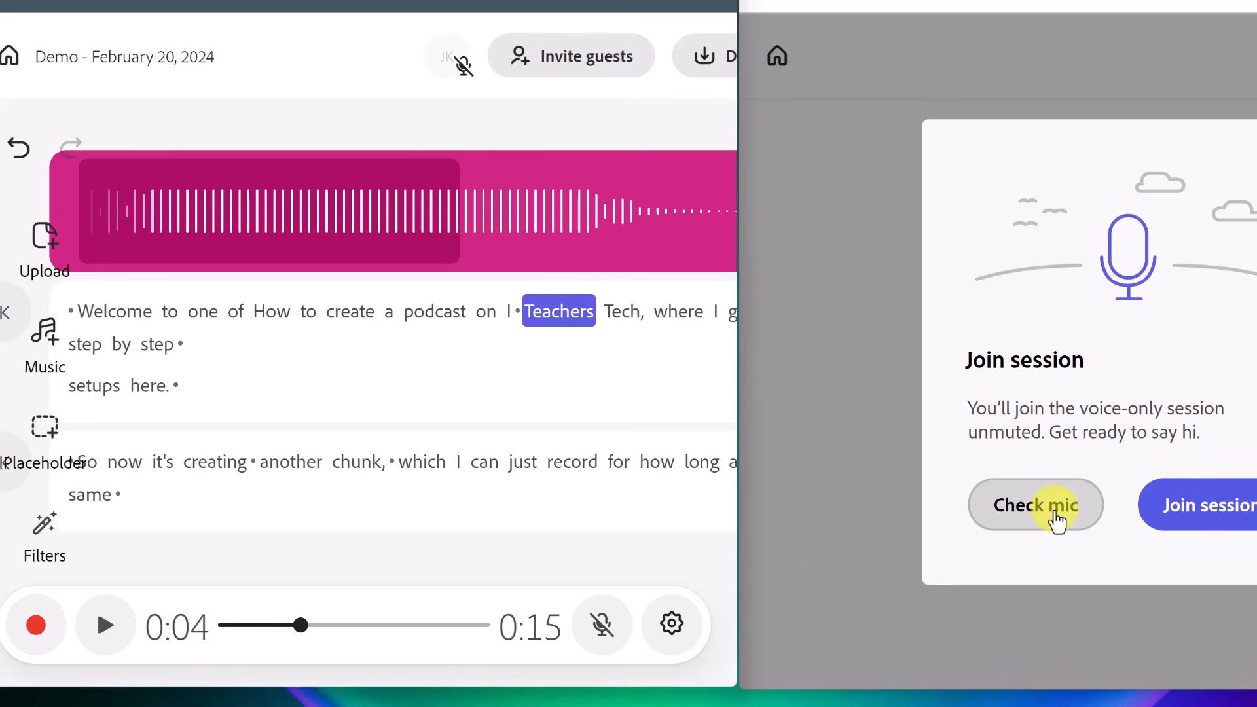
pyautogui.click(1212, 504)
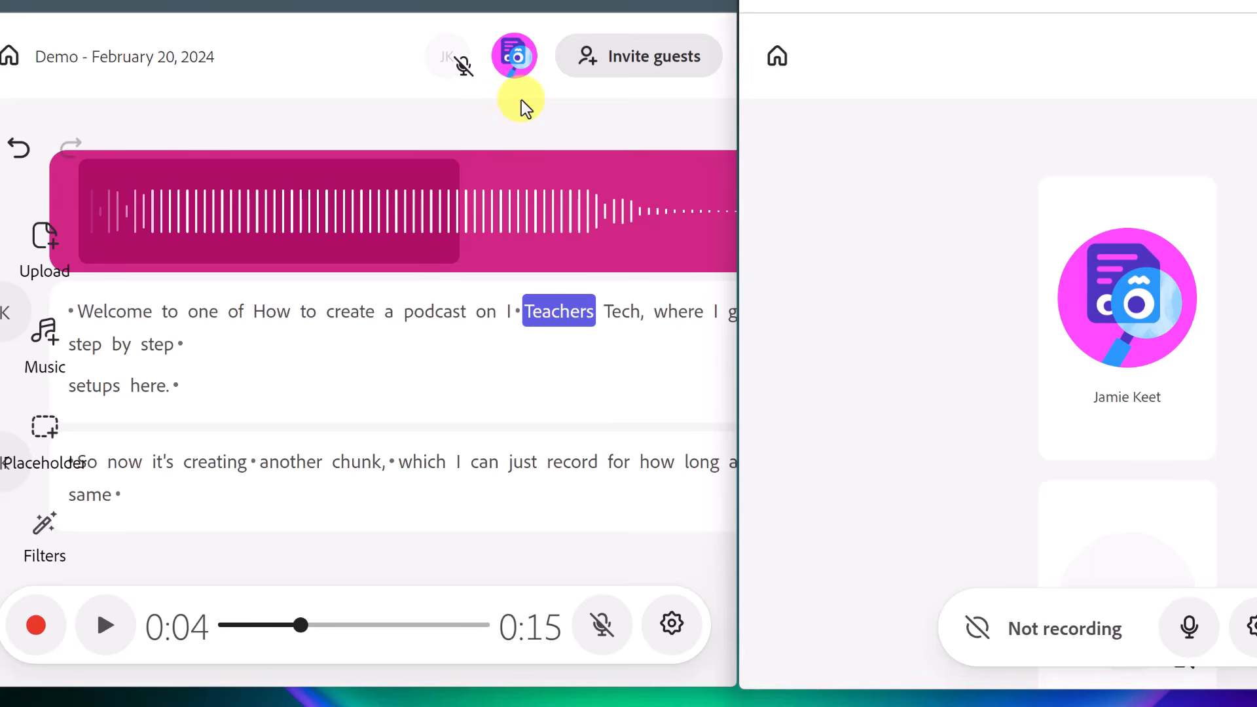
# - Mute the guest's microphone in the guest window and unmute it again
pyautogui.click(1189, 629)
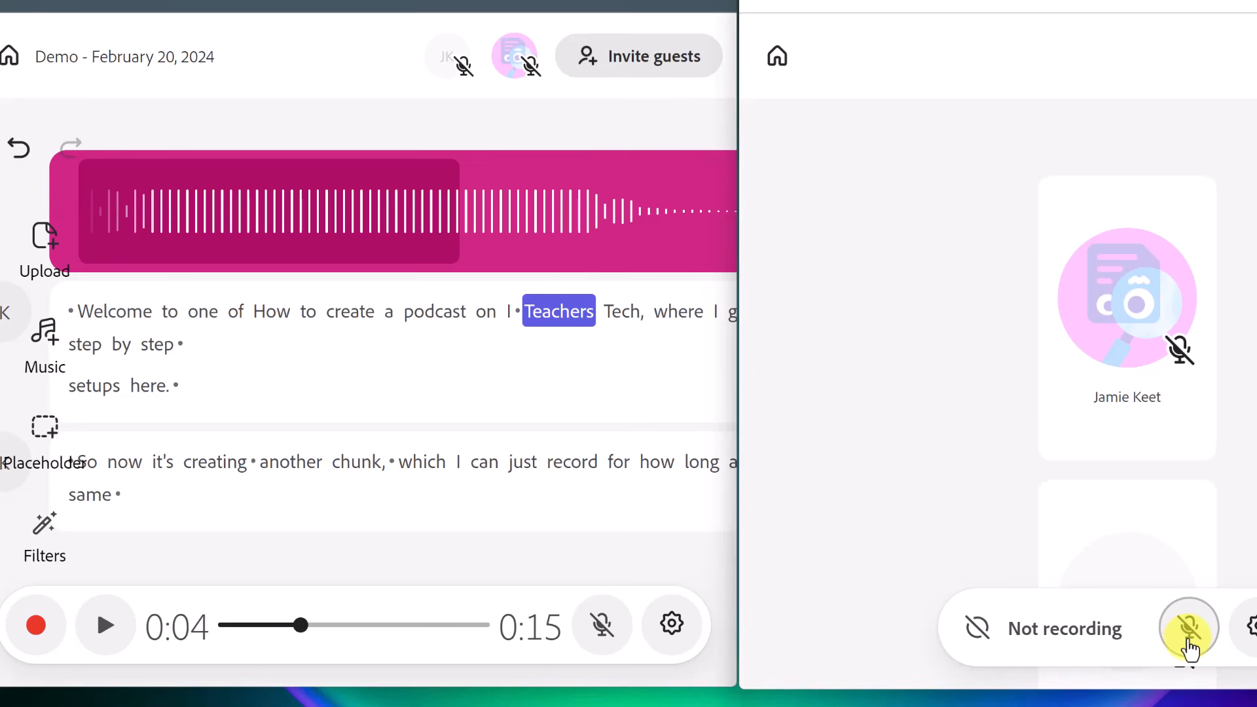
pyautogui.click(1188, 641)
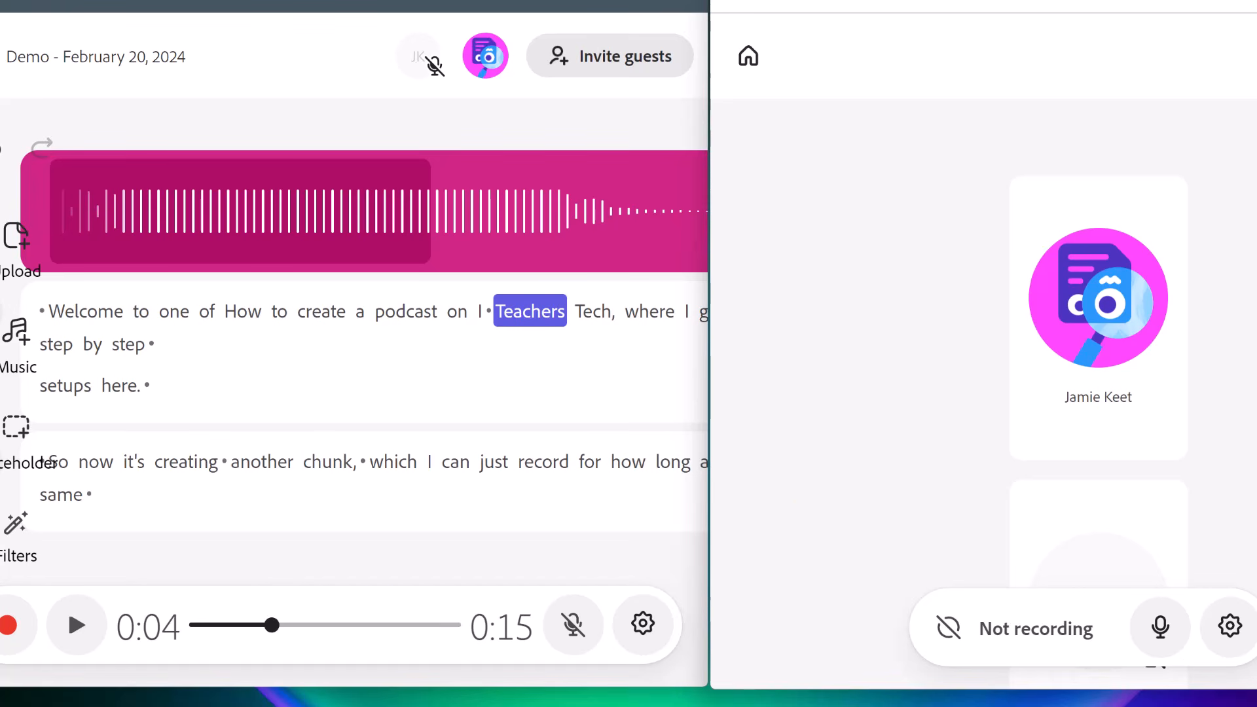
pyautogui.click(574, 626)
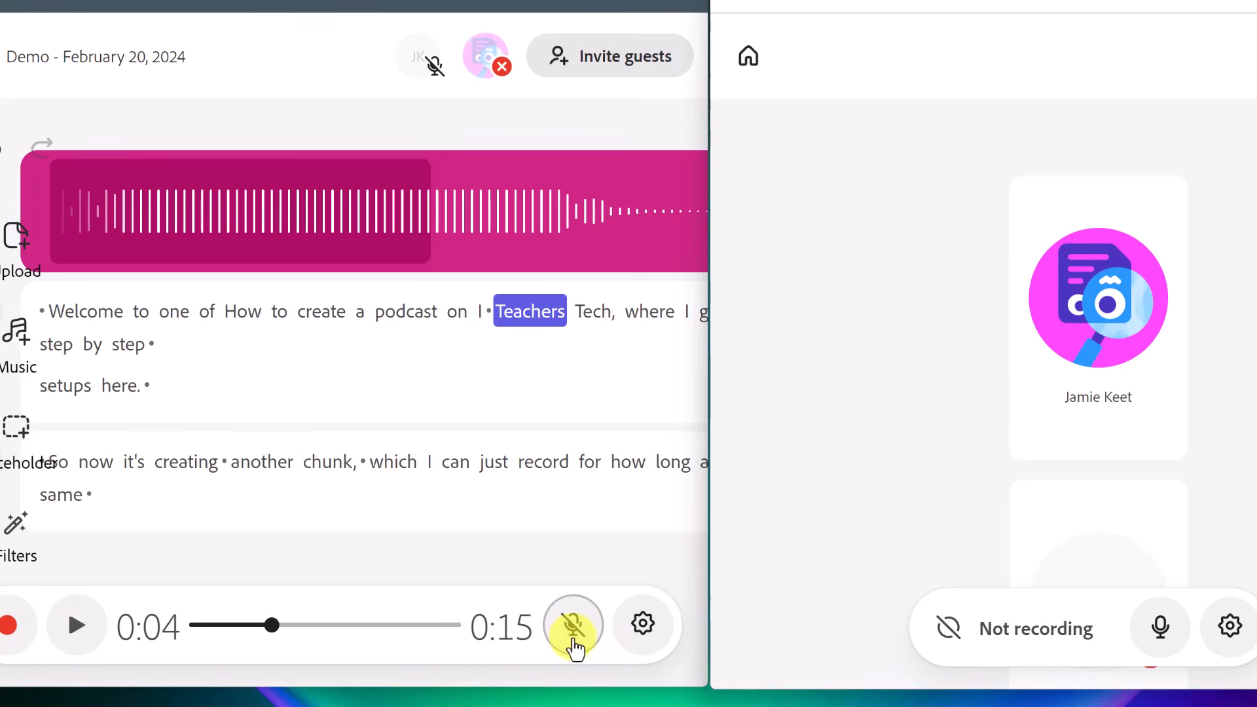
# - Choose the Insta360 microphone as the guest's input in the guest window's Setup
pyautogui.click(1228, 626)
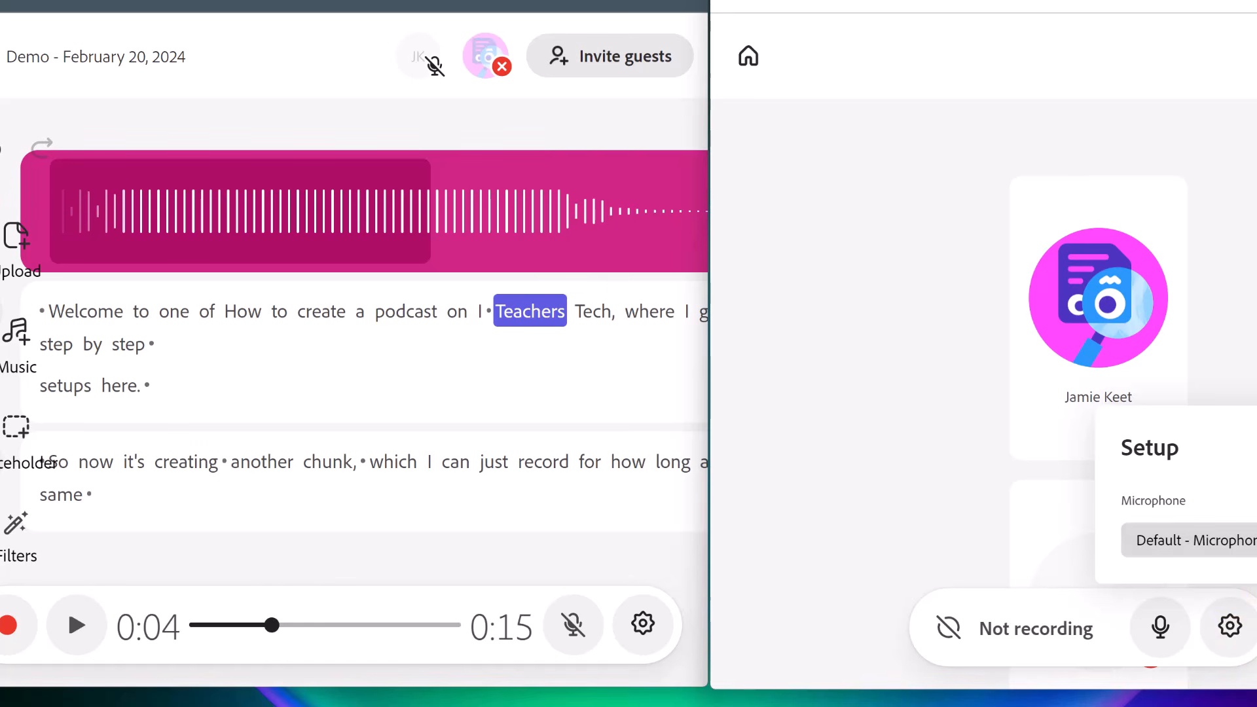
pyautogui.click(1191, 540)
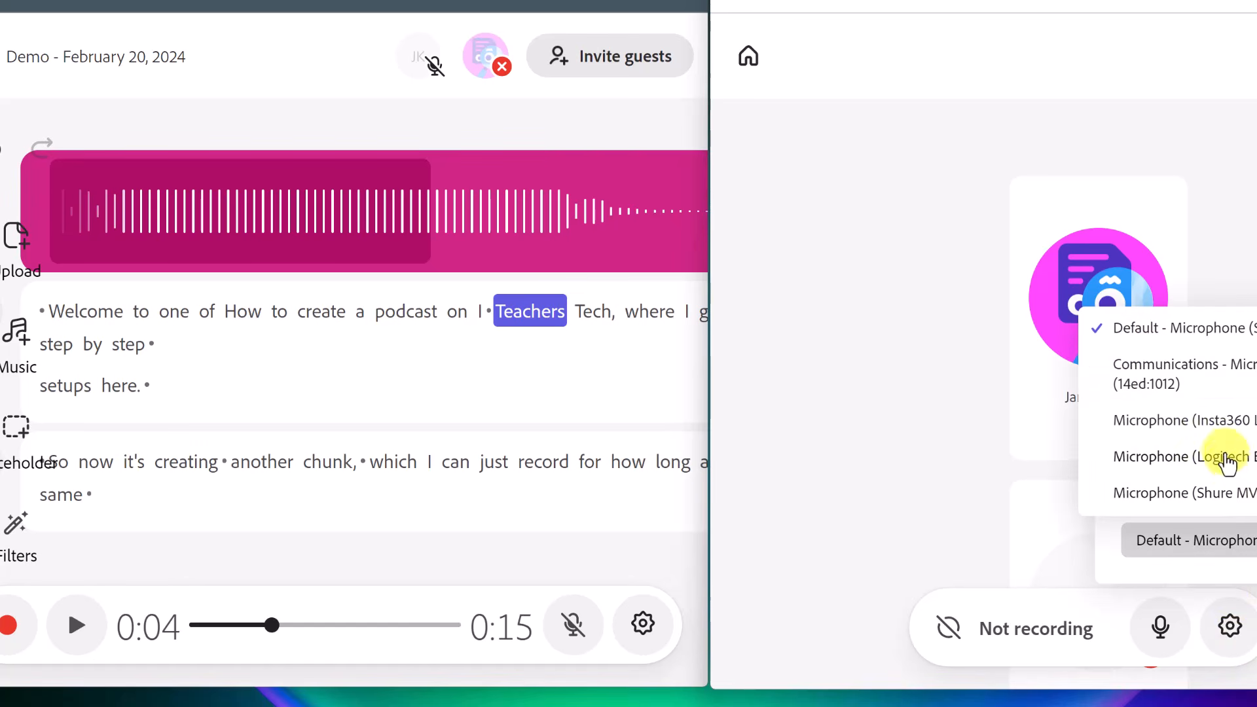
pyautogui.click(1216, 436)
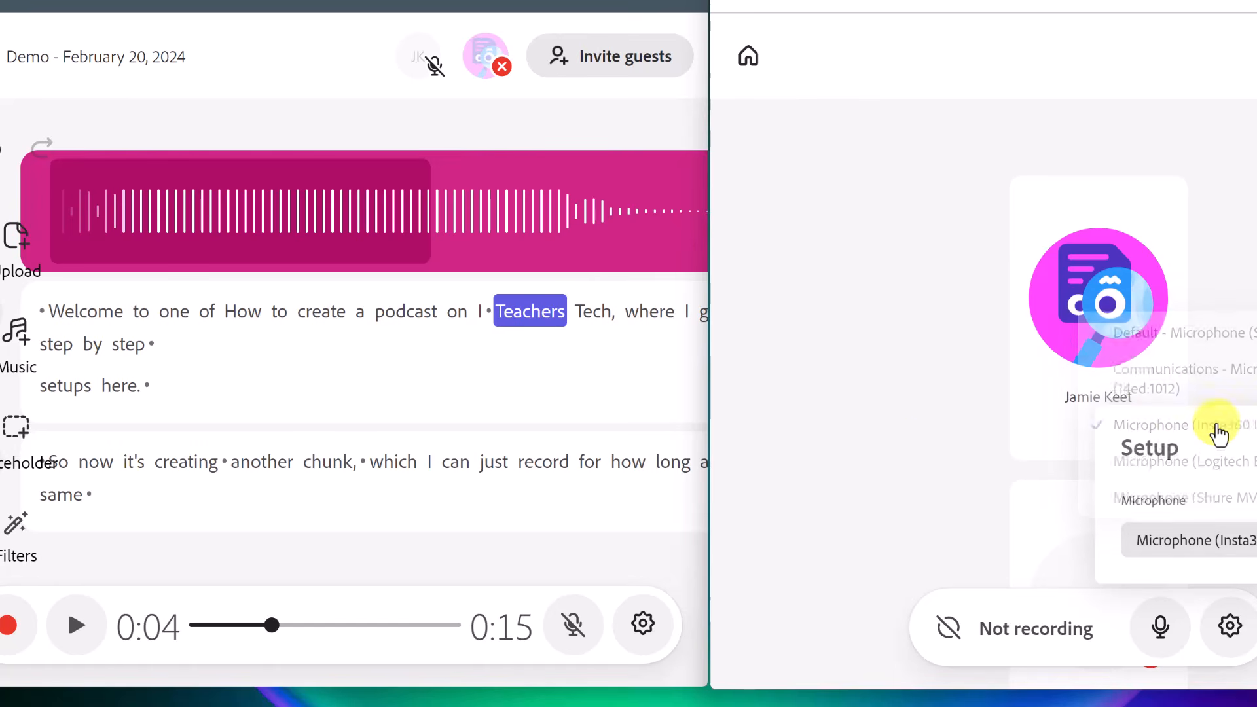
pyautogui.click(896, 508)
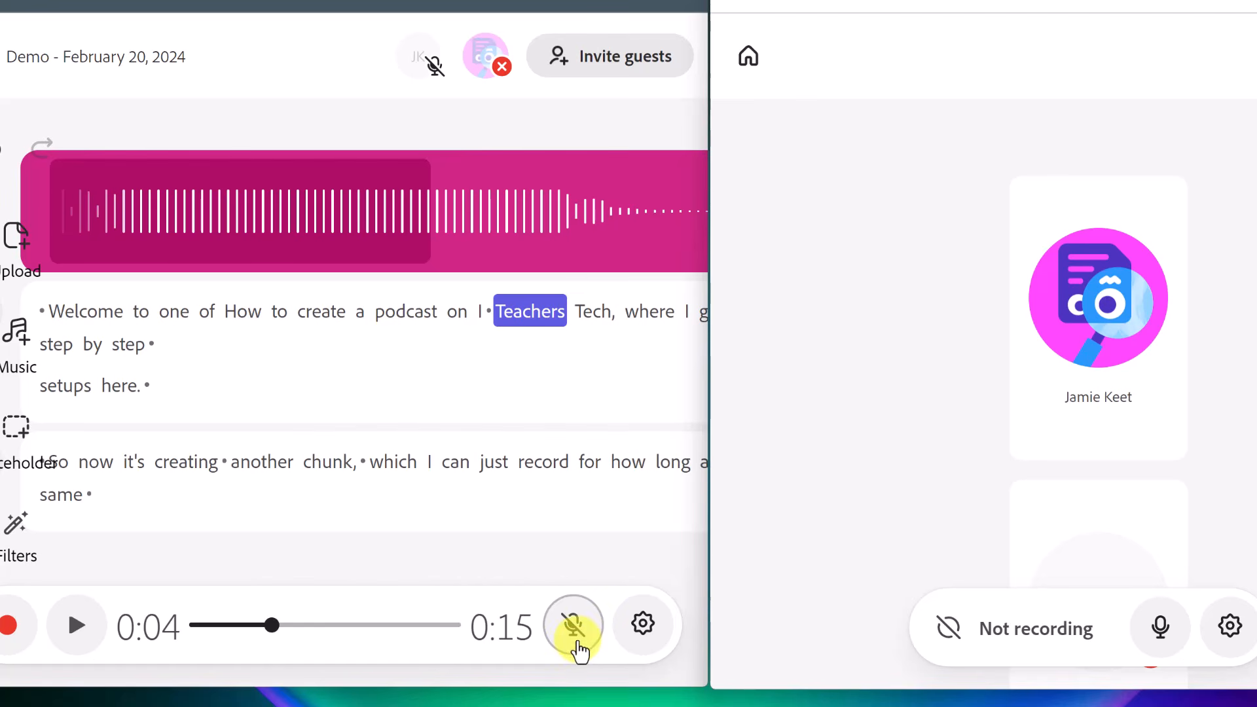
# - Unmute the host's microphone, mute the guest's and start recording the host's introduction
pyautogui.click(580, 648)
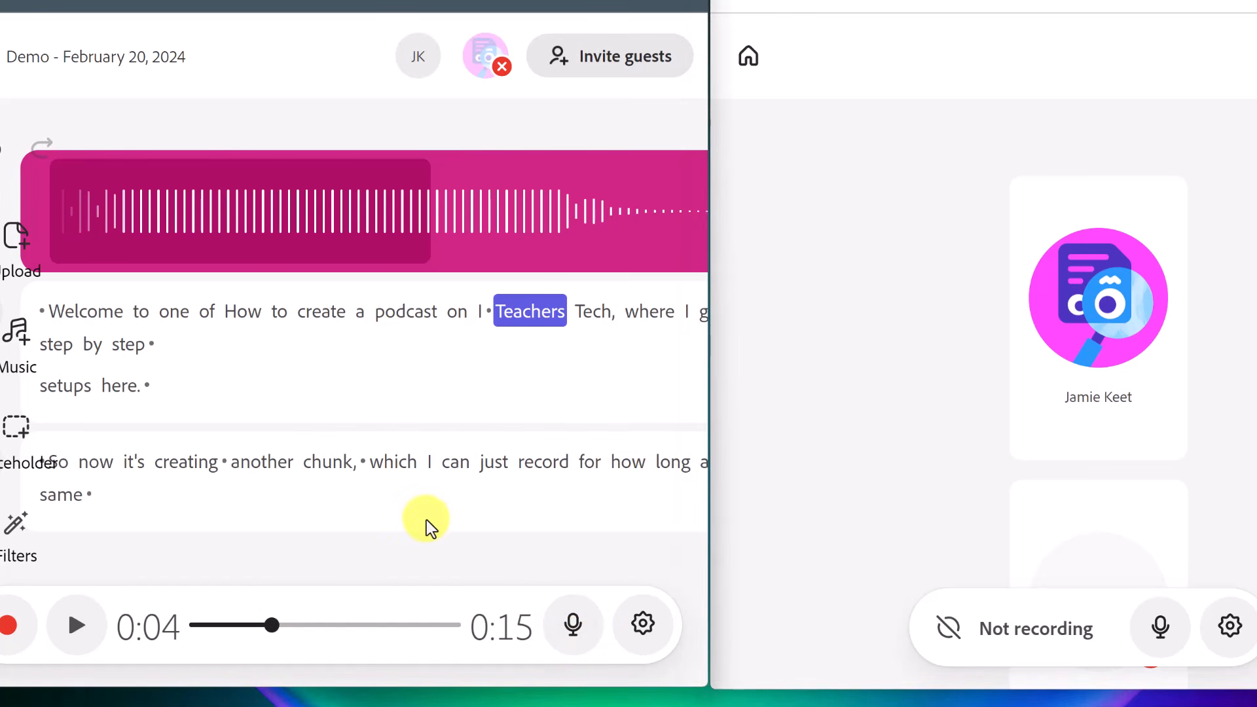
pyautogui.click(1028, 615)
pyautogui.click(1176, 626)
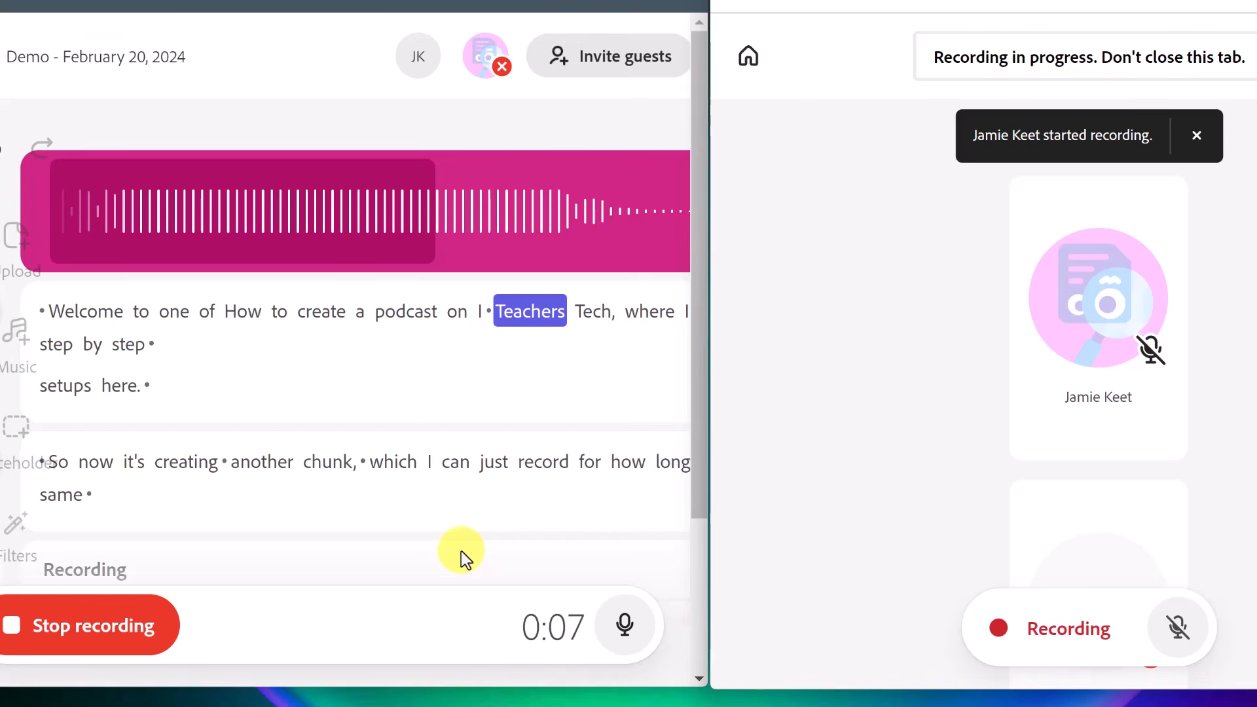
# - Mute the host and unmute the guest to record the guest's reply, ending with the guest muted and the recording stopped
pyautogui.click(628, 632)
pyautogui.click(1178, 629)
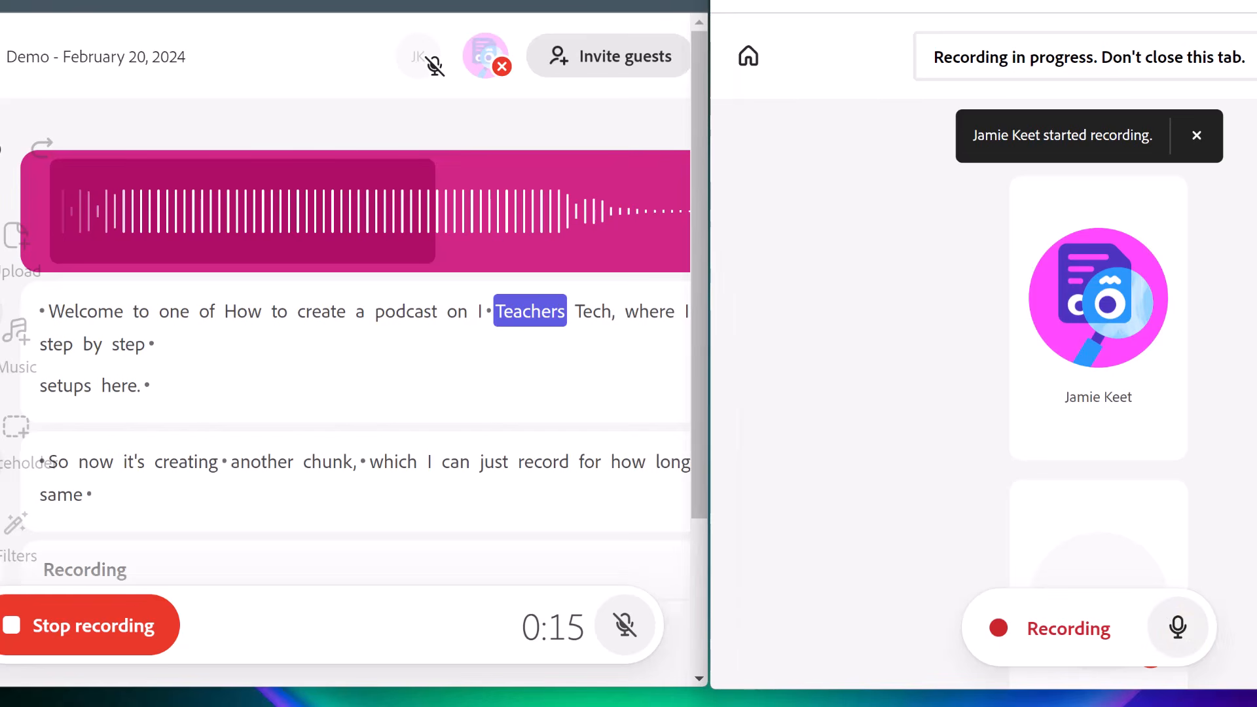
pyautogui.click(1178, 627)
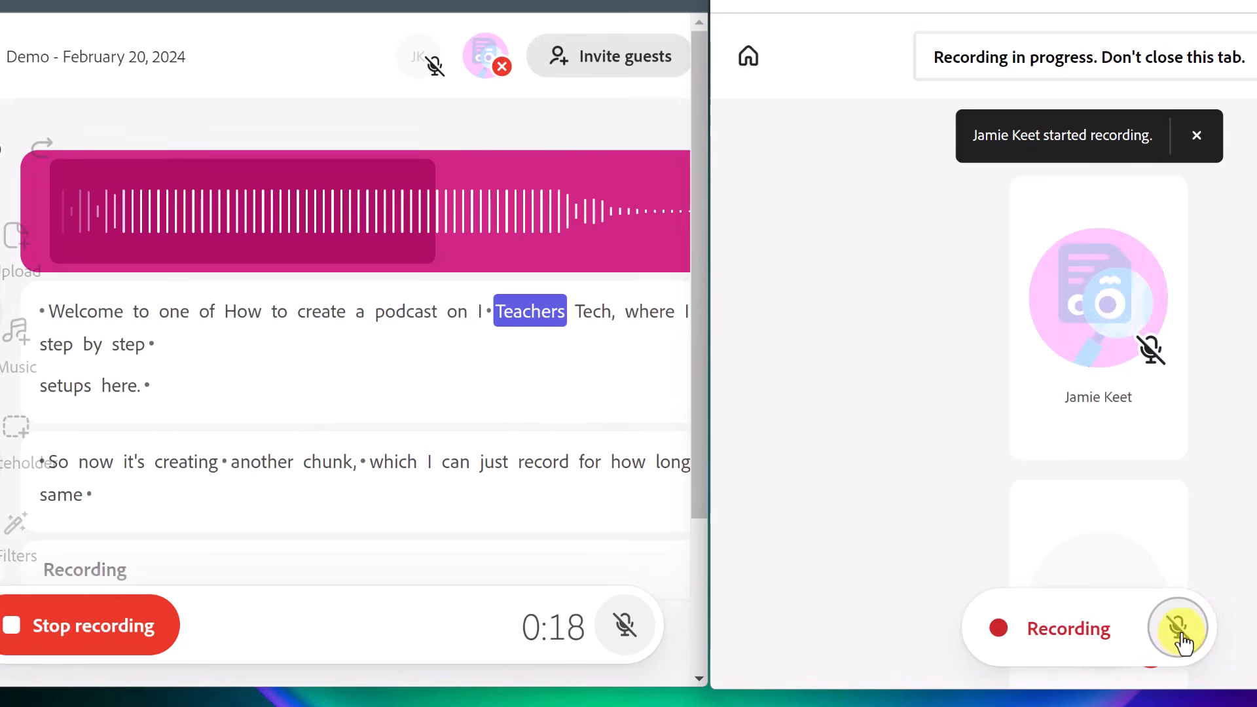
pyautogui.click(73, 625)
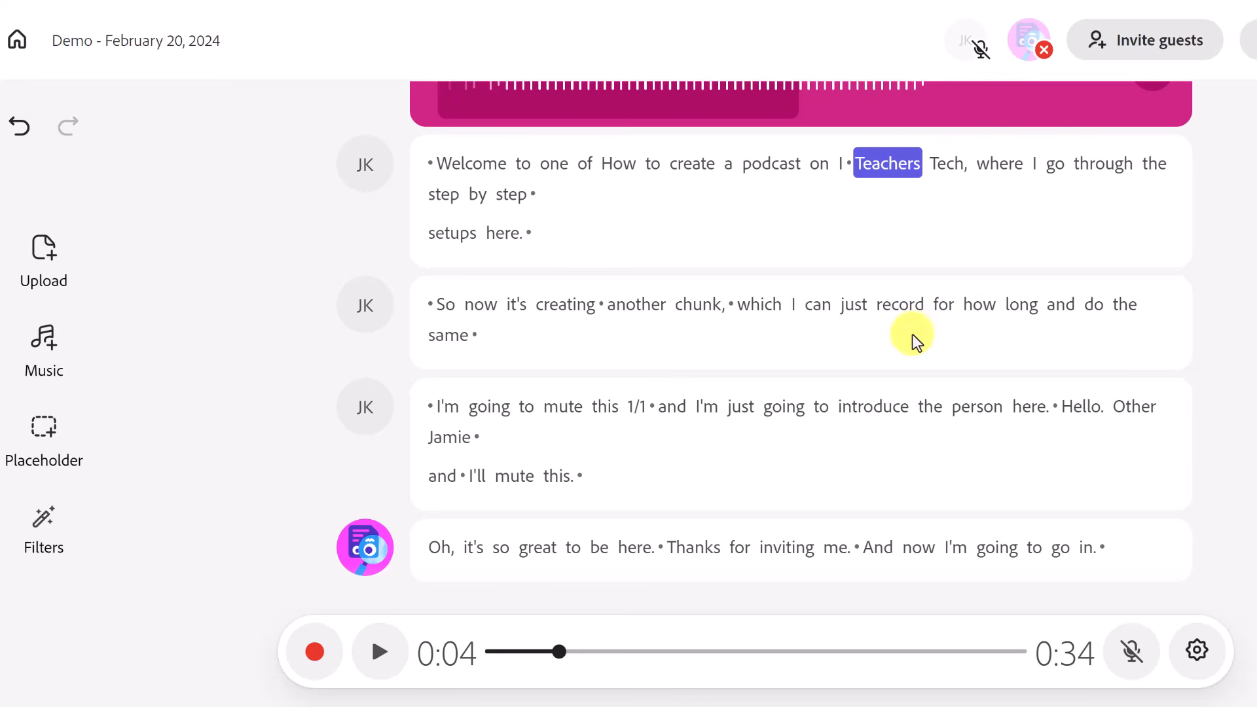
# - Look over the newly recorded host and guest clips in the transcript and open the project's download options
pyautogui.scroll(3, 1146, 405)
pyautogui.scroll(-3, 1167, 409)
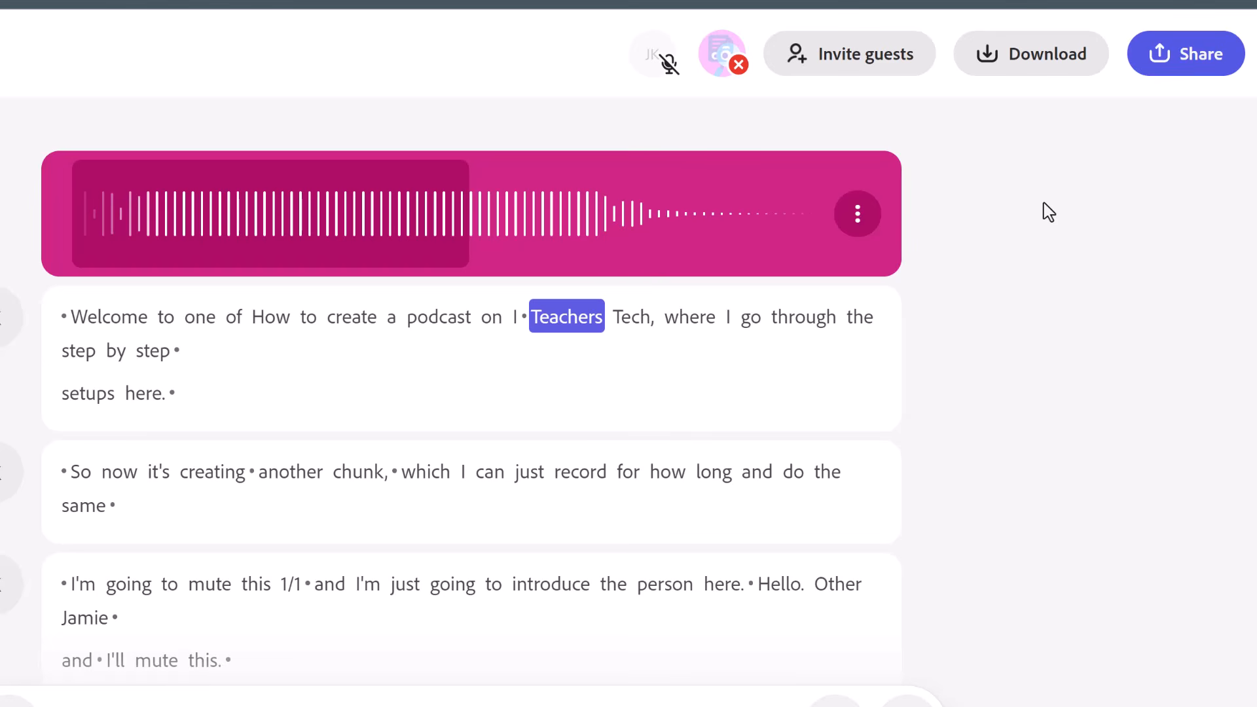
pyautogui.click(1031, 53)
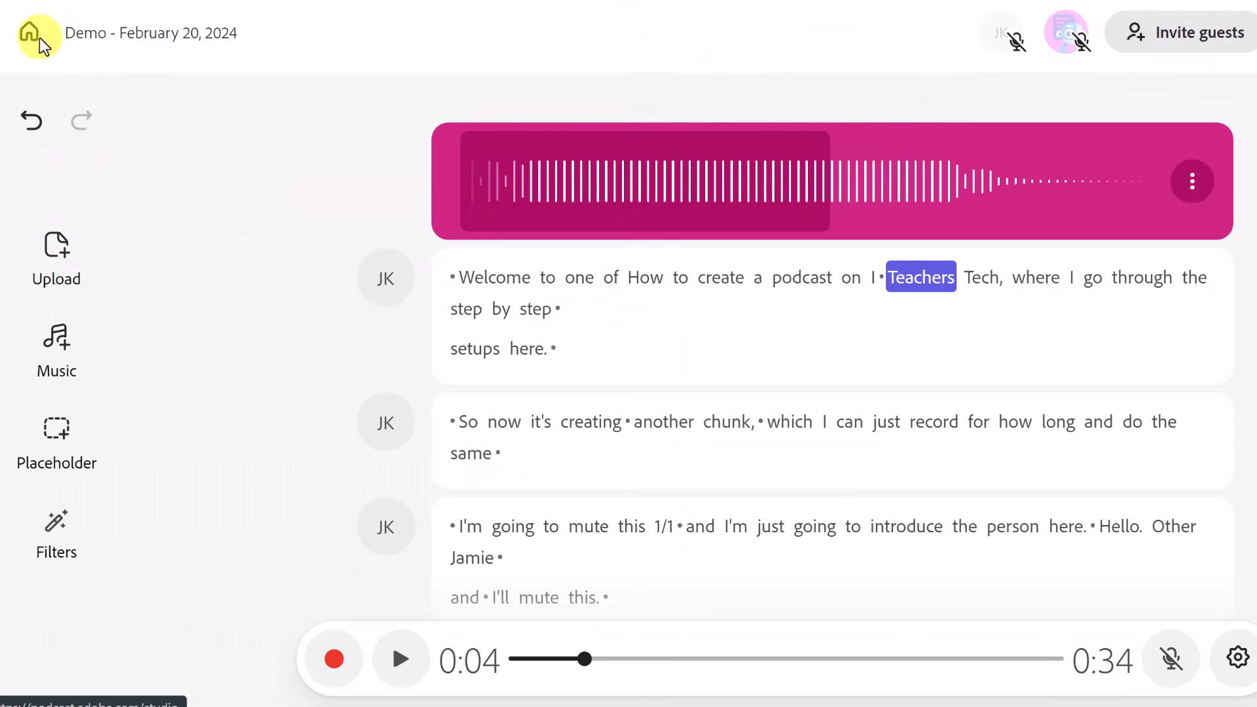
# - Return to the Adobe Podcast home page and look through the saved projects and audio templates
pyautogui.click(30, 33)
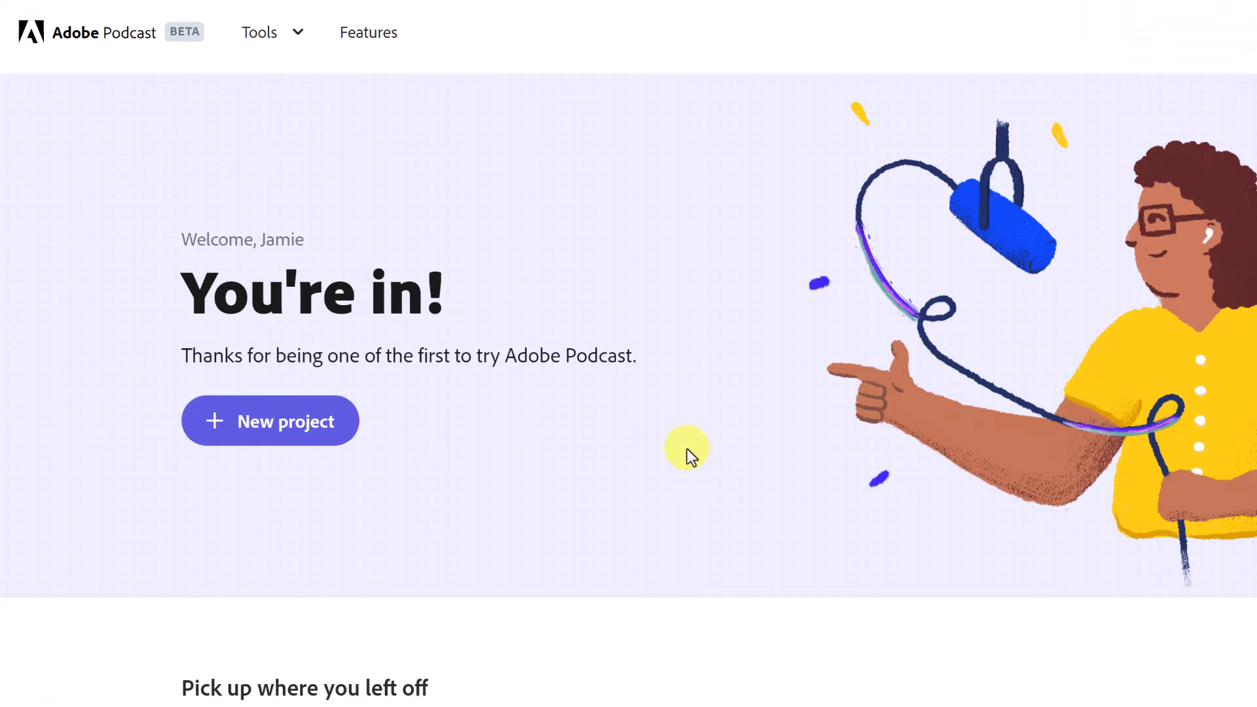
pyautogui.scroll(-5, 700, 467)
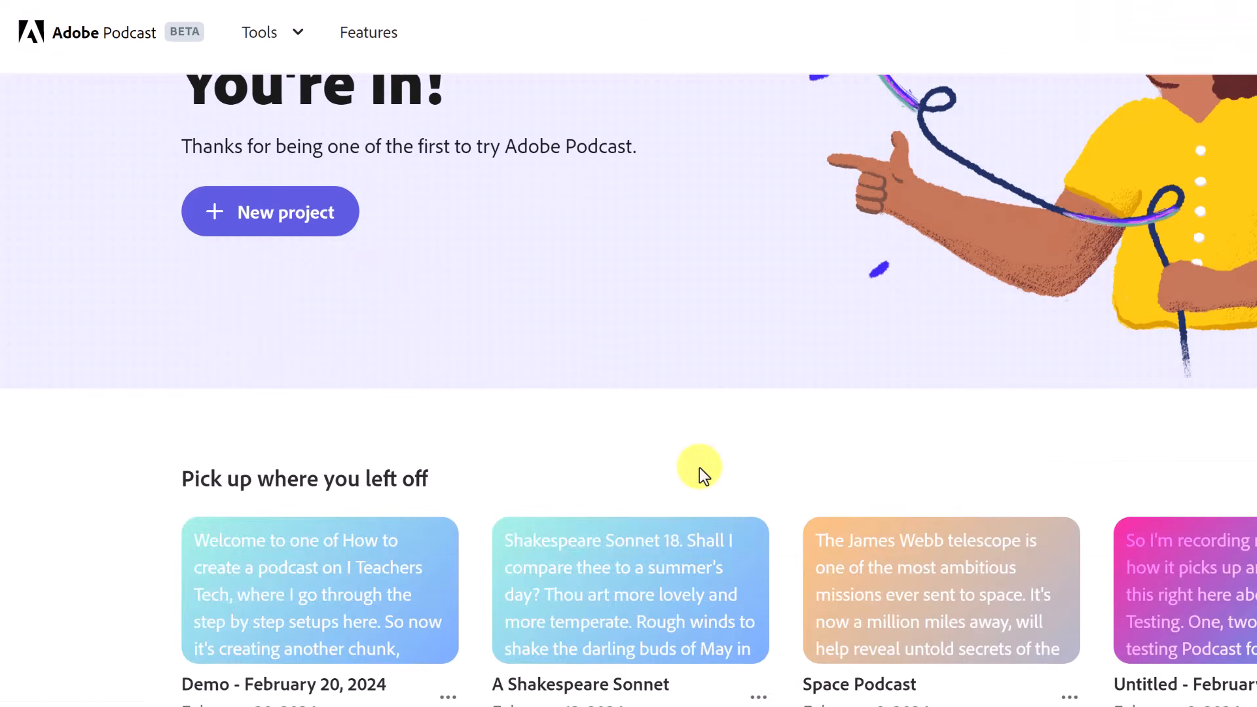
pyautogui.scroll(-3, 699, 468)
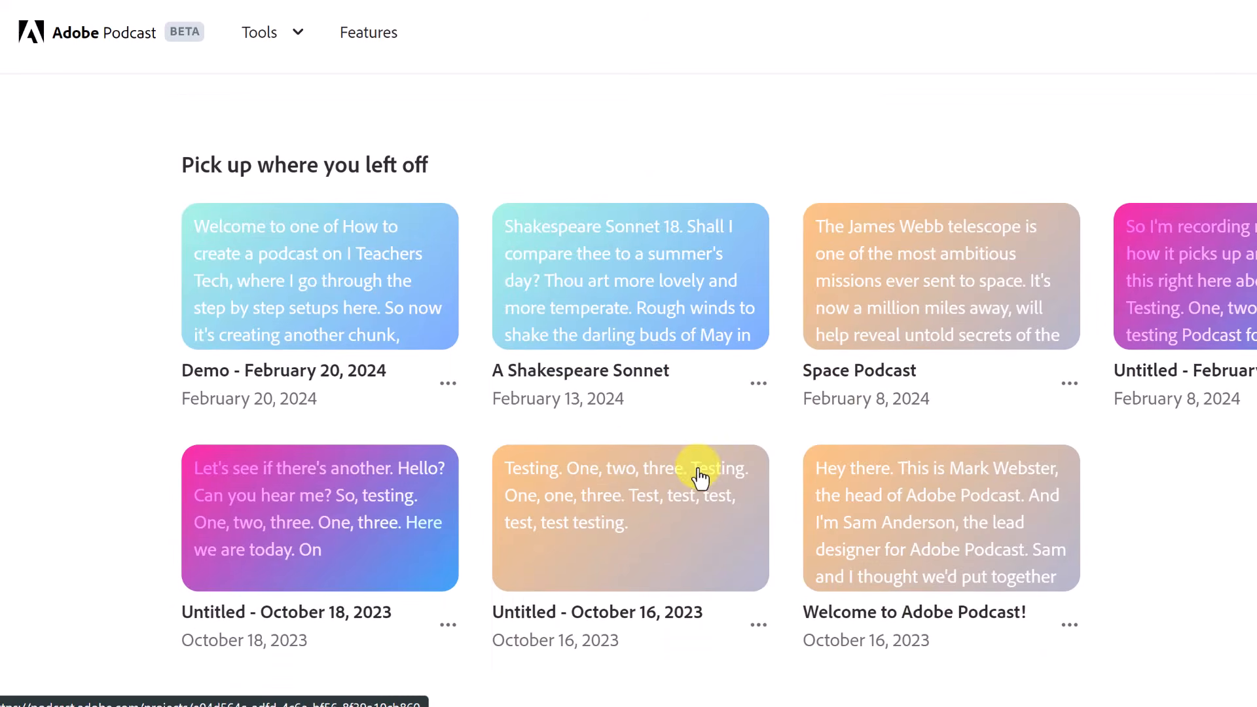
pyautogui.scroll(-2, 458, 383)
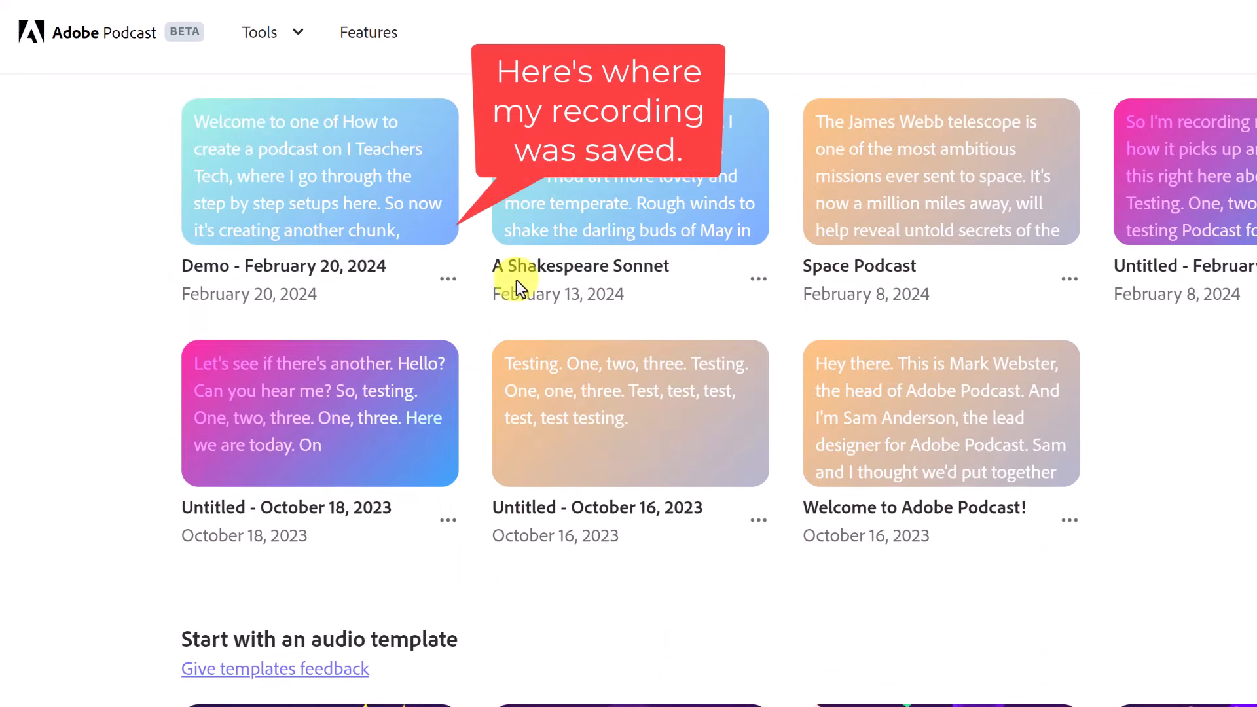
pyautogui.scroll(-6, 758, 301)
pyautogui.scroll(-2, 564, 449)
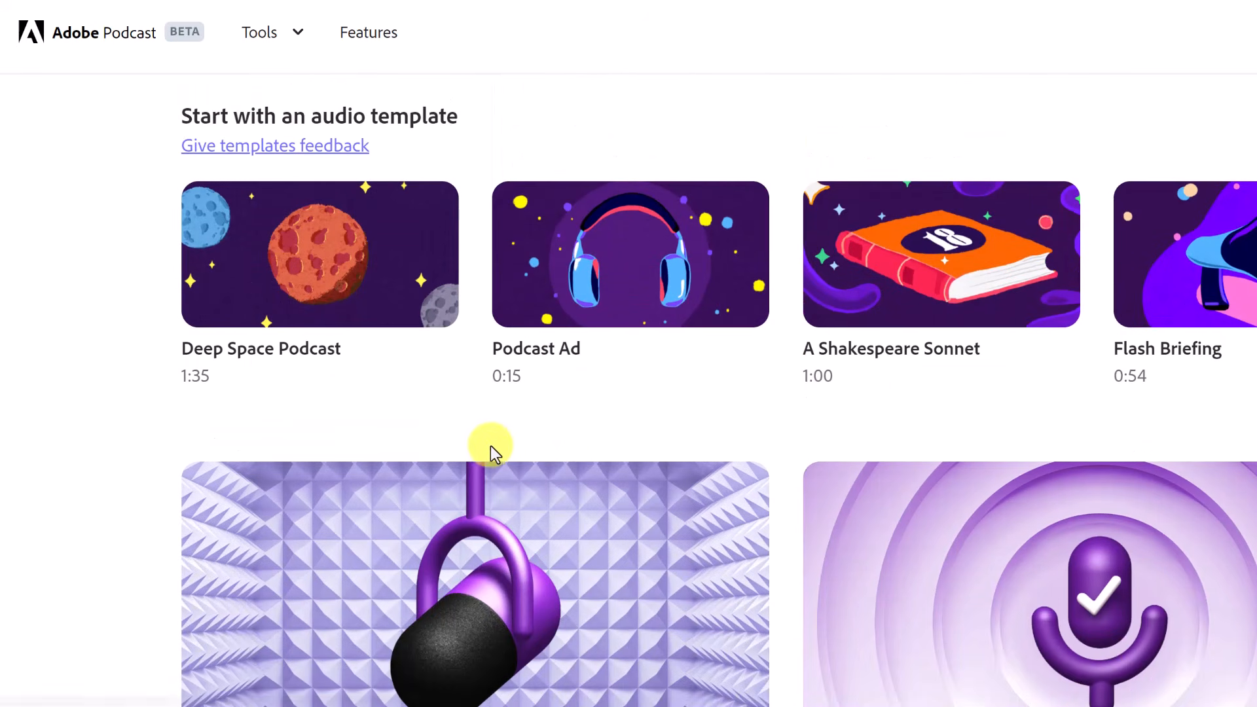
# - Create a project from the Deep Space Podcast audio template and look through its placeholders, music clips and speech transcript
pyautogui.click(293, 362)
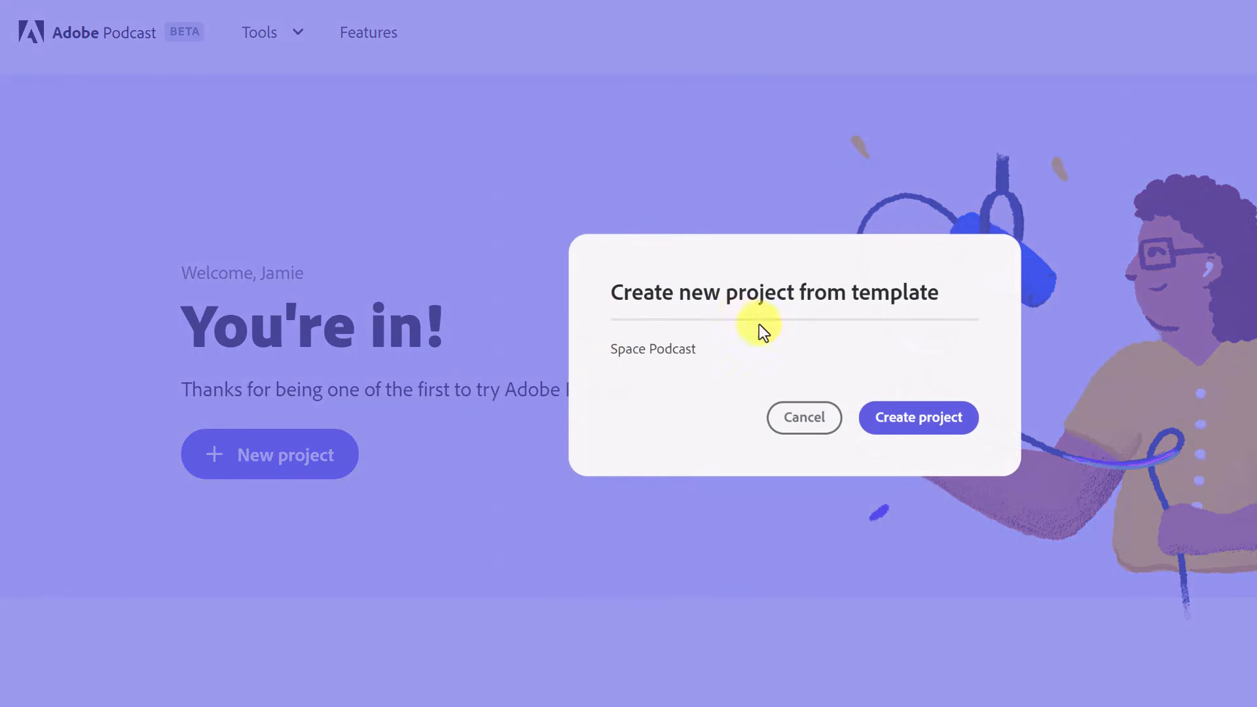
pyautogui.click(922, 421)
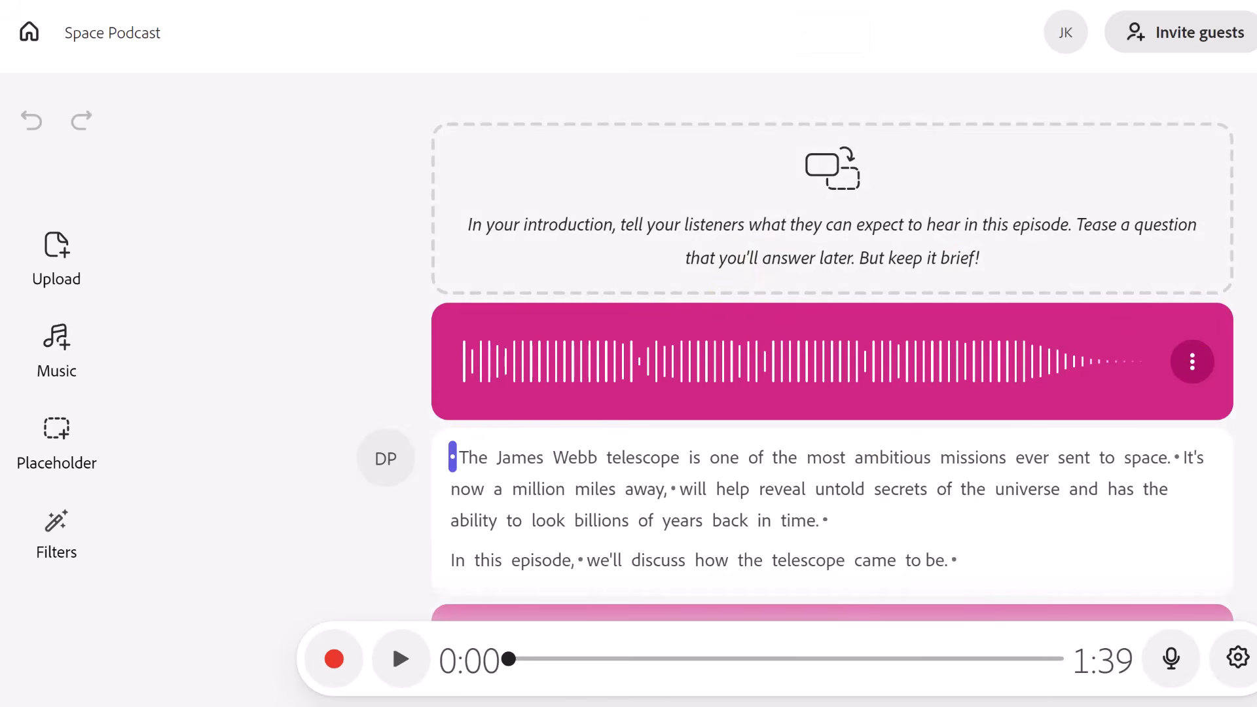
pyautogui.scroll(-2, 832, 360)
pyautogui.scroll(-6, 832, 361)
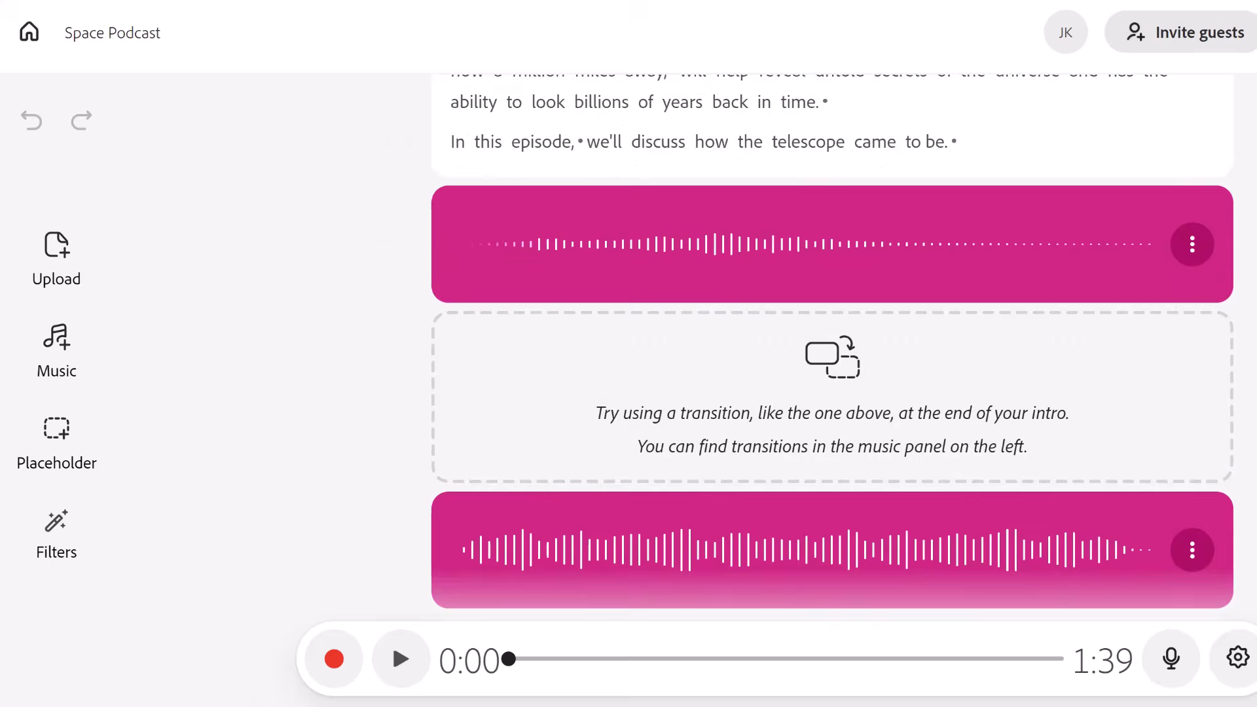
pyautogui.scroll(8, 833, 360)
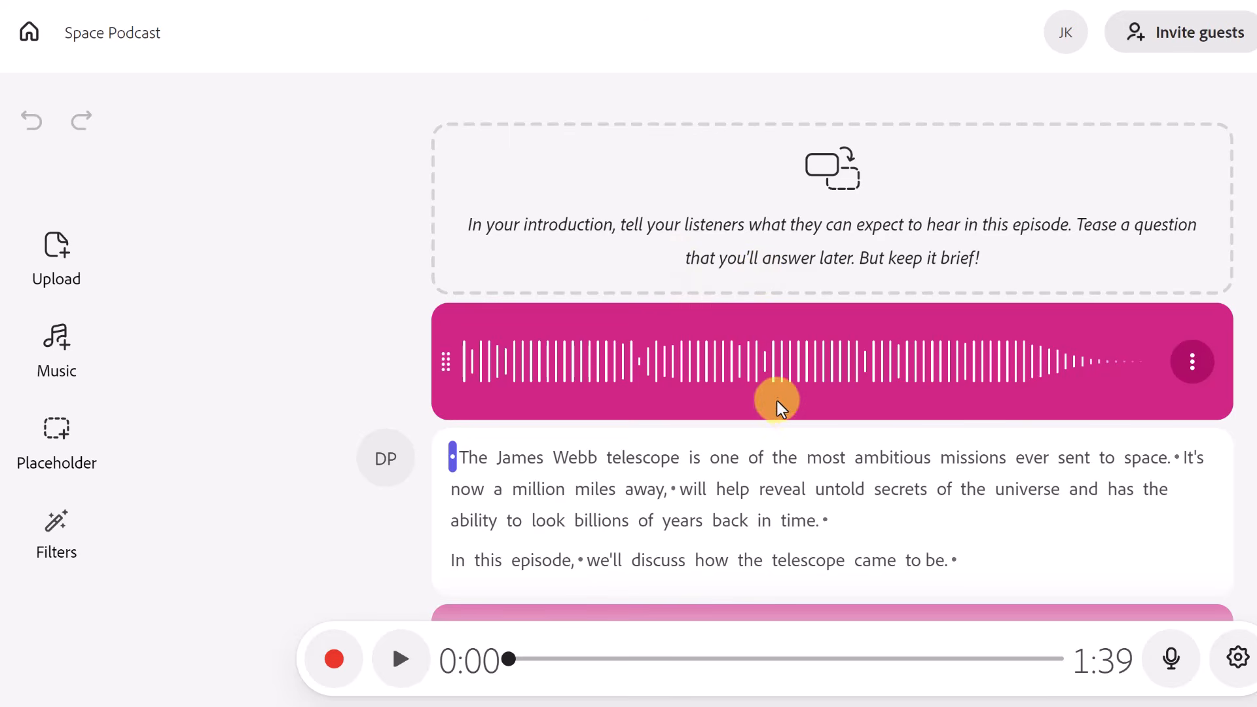
pyautogui.scroll(-4, 779, 416)
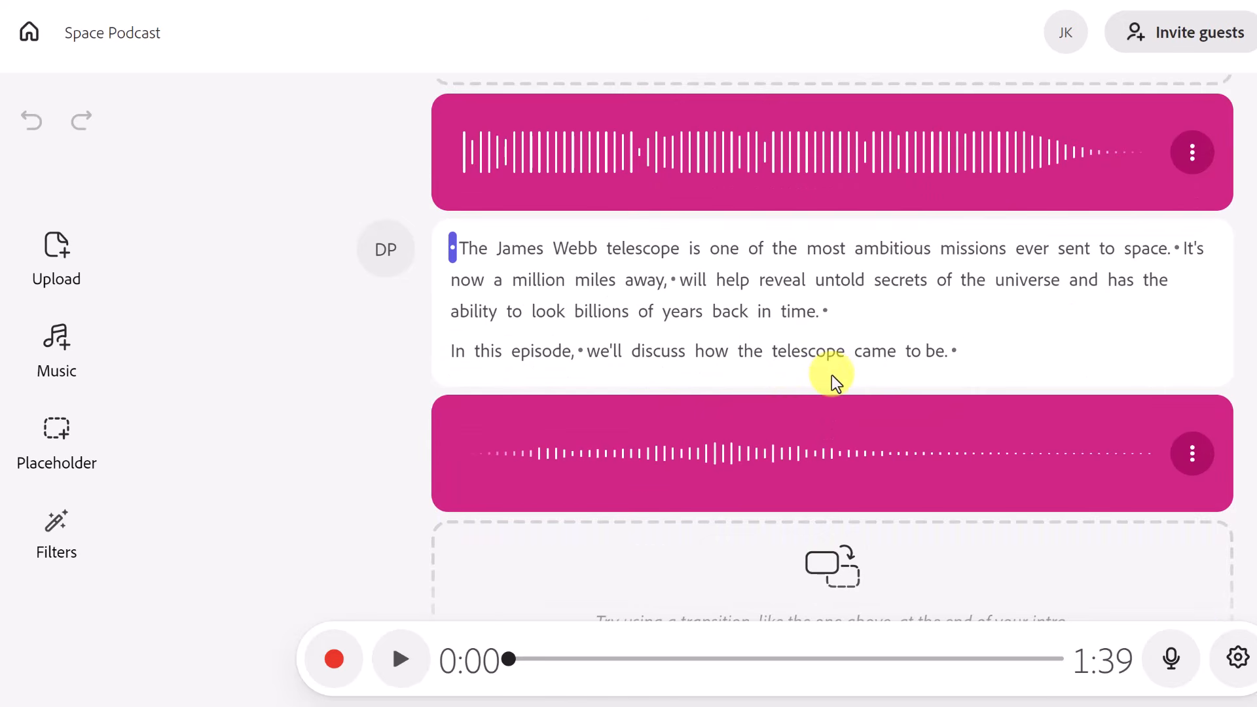
pyautogui.scroll(-7, 833, 380)
pyautogui.scroll(-9, 832, 380)
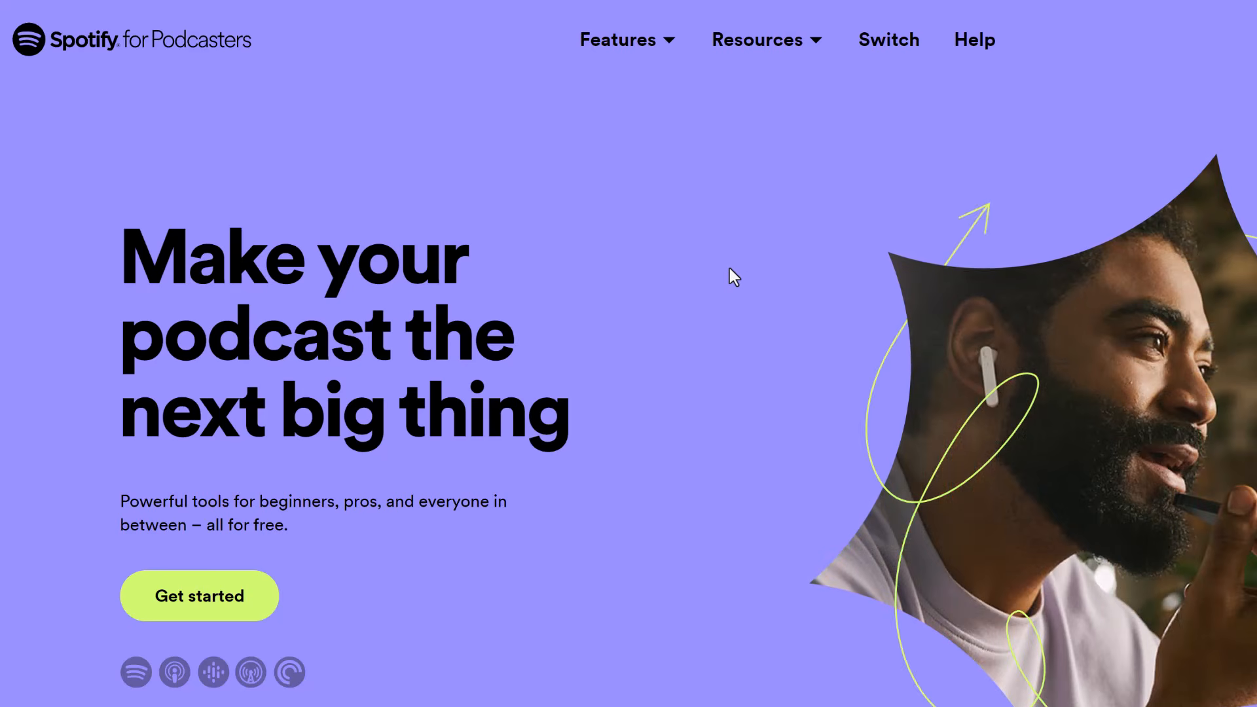
# - Look through the Spotify for Podcasters home page for its podcast hosting and distribution options
pyautogui.scroll(-3, 730, 269)
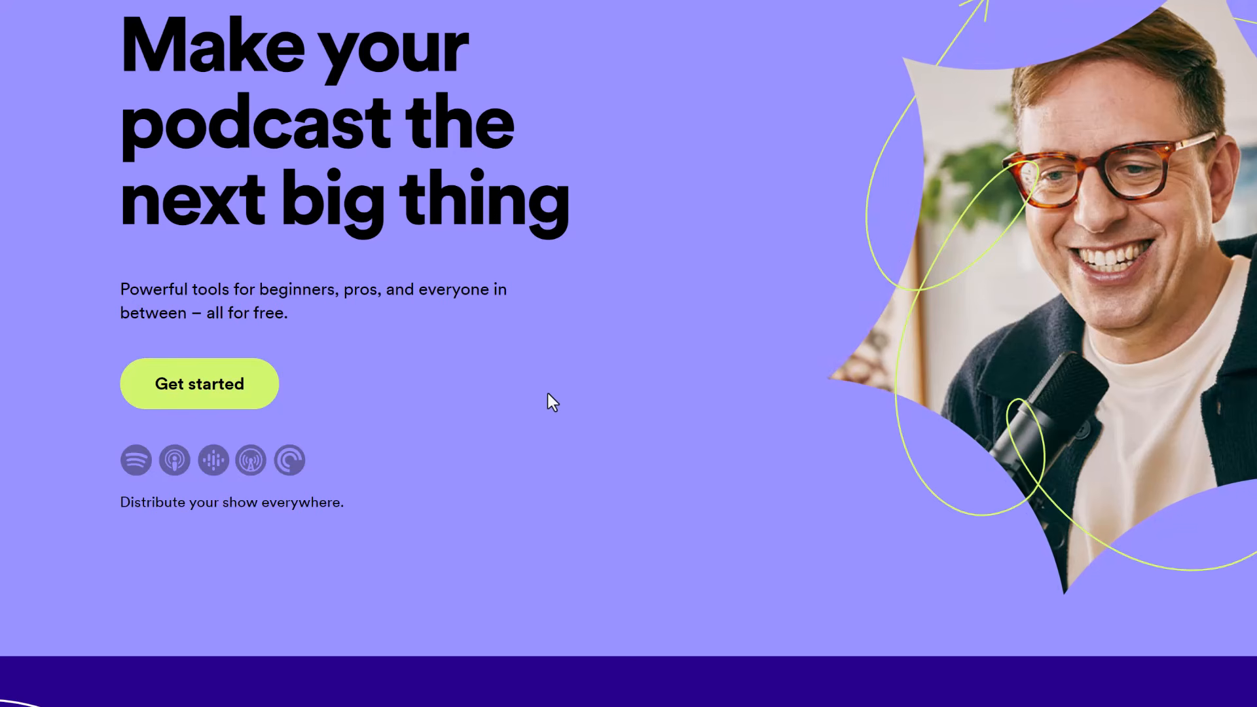
pyautogui.scroll(-12, 547, 400)
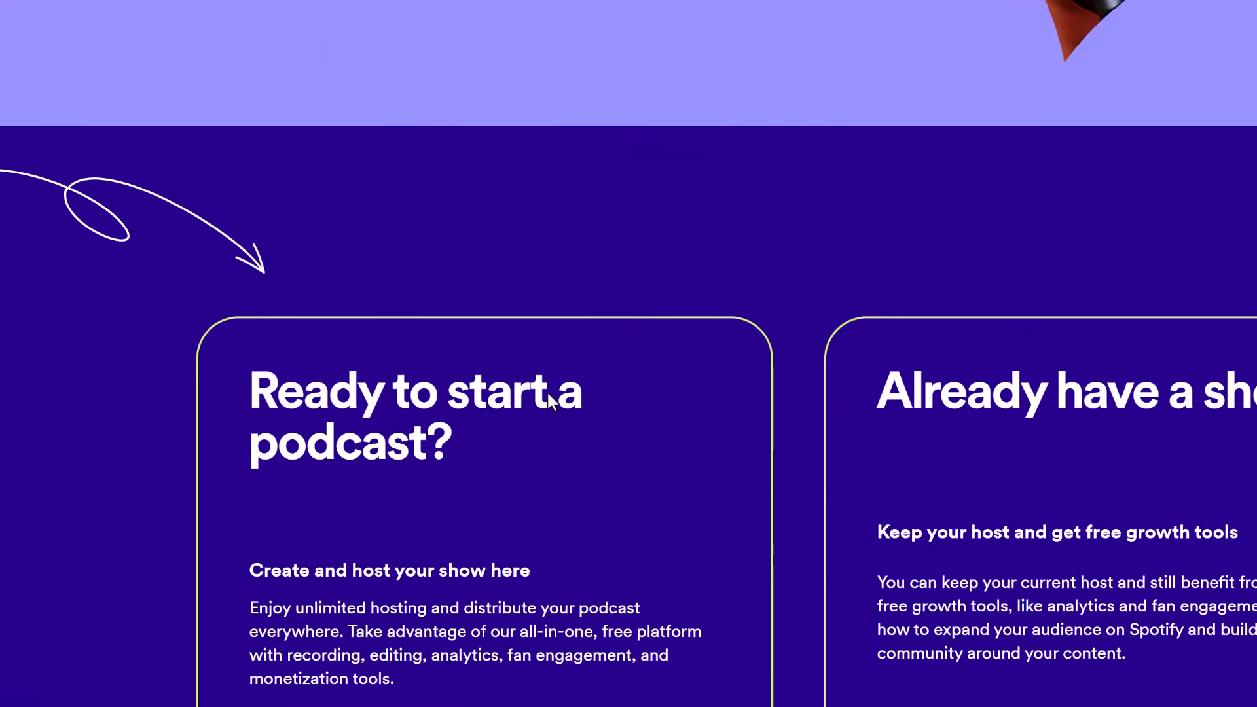
pyautogui.scroll(2, 774, 403)
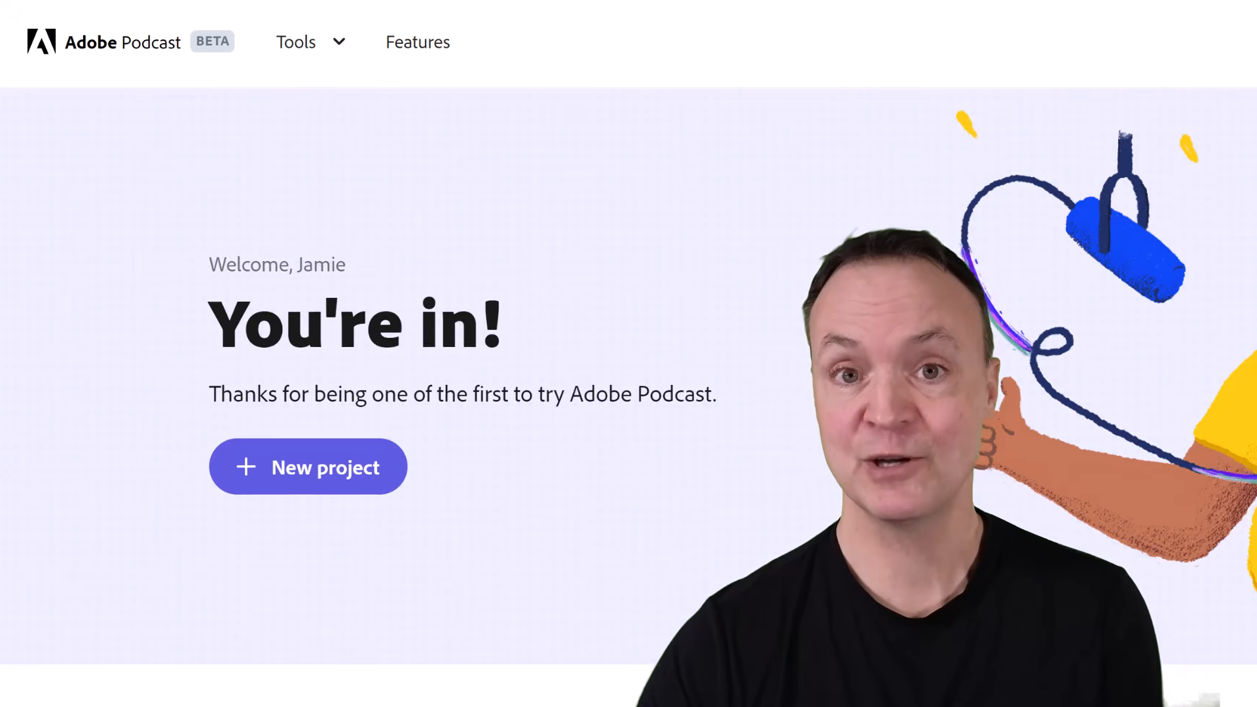
# - Return to the Adobe Podcast home page and look over its speech tools and graphics templates
pyautogui.scroll(-10, 629, 393)
pyautogui.scroll(-10, 628, 392)
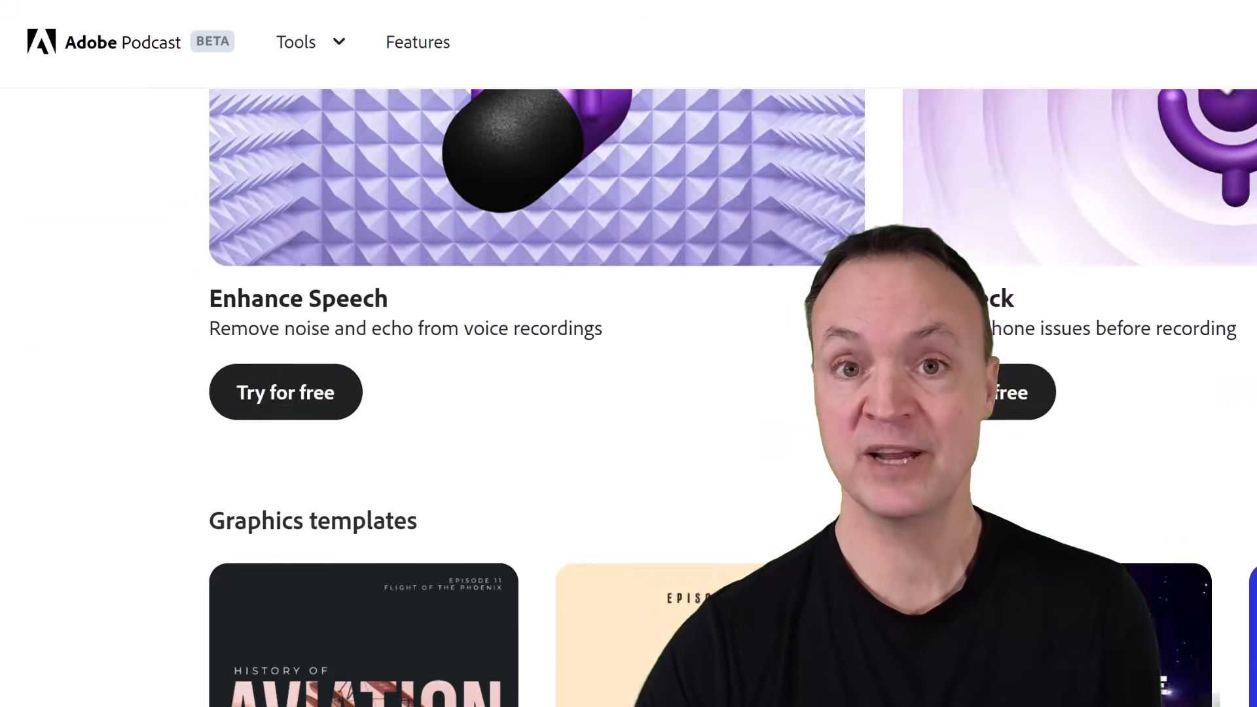